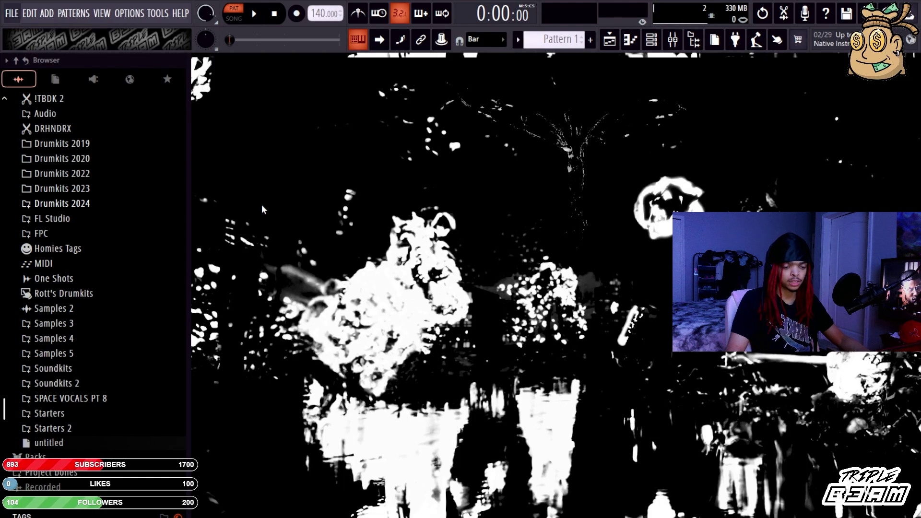
Open the Channel rack and the ZENOLOGY plugin, and place their windows side by side
{"action": "left_click", "coordinate": [651, 39]}
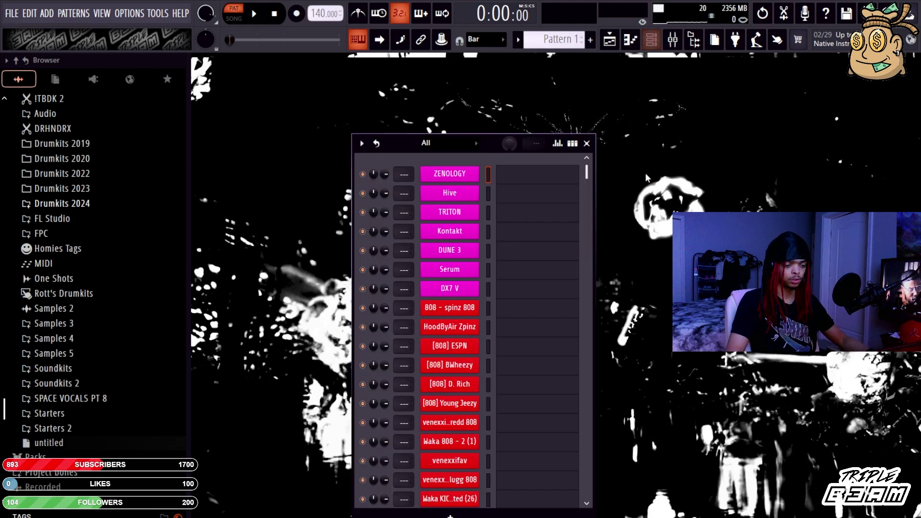
{"action": "left_click_drag", "start_coordinate": [488, 288], "coordinate": [490, 172]}
{"action": "left_click", "coordinate": [488, 178]}
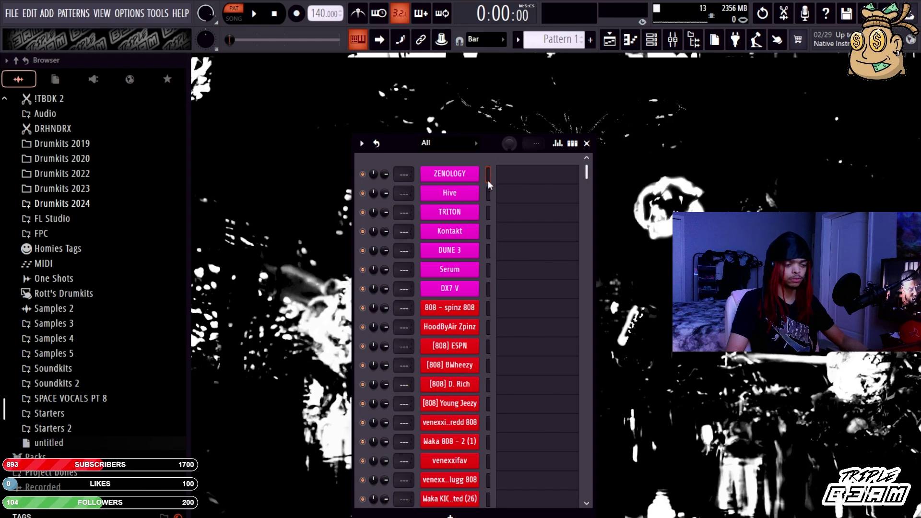
{"action": "left_click", "coordinate": [449, 174]}
{"action": "left_click_drag", "start_coordinate": [414, 215], "coordinate": [667, 127]}
{"action": "left_click_drag", "start_coordinate": [432, 143], "coordinate": [333, 103]}
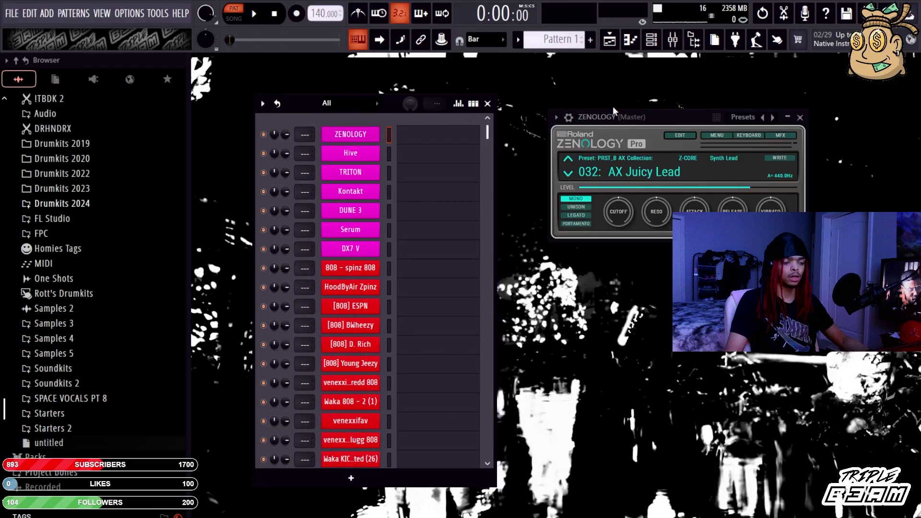
{"action": "mouse_move", "coordinate": [635, 125]}
{"action": "left_mouse_down"}
{"action": "mouse_move", "coordinate": [606, 122]}
{"action": "mouse_move", "coordinate": [625, 121]}
{"action": "mouse_move", "coordinate": [551, 140]}
{"action": "mouse_move", "coordinate": [649, 118]}
{"action": "left_mouse_up"}
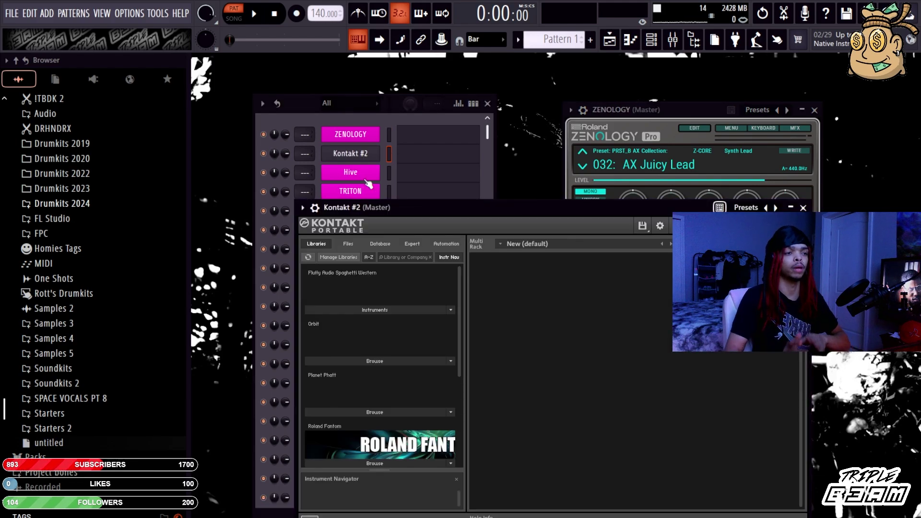
Browse the Roland Fantom library in Kontakt #2 and go up from its 30 Plucked folder
{"action": "scroll", "coordinate": [377, 306], "scroll_direction": "down", "scroll_amount": 3}
{"action": "scroll", "coordinate": [376, 306], "scroll_direction": "up", "scroll_amount": 3}
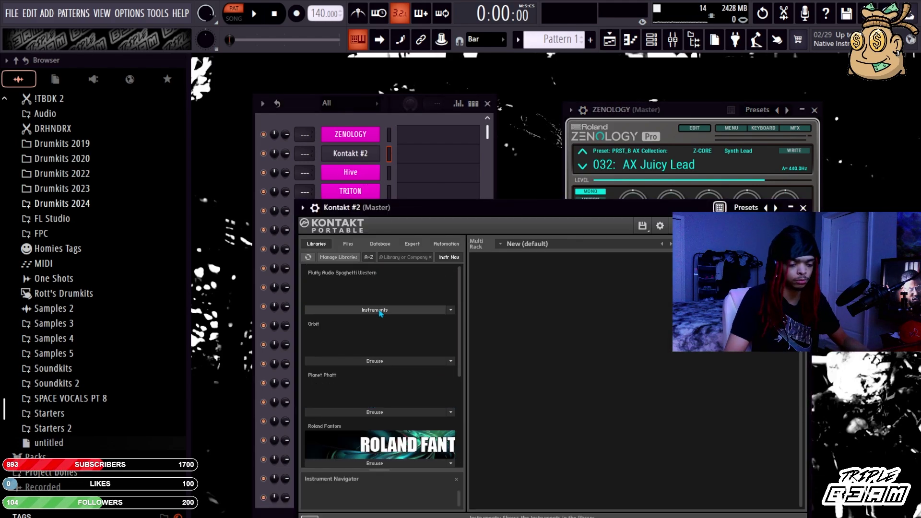
{"action": "scroll", "coordinate": [379, 336], "scroll_direction": "down", "scroll_amount": 1}
{"action": "scroll", "coordinate": [384, 374], "scroll_direction": "down", "scroll_amount": 1}
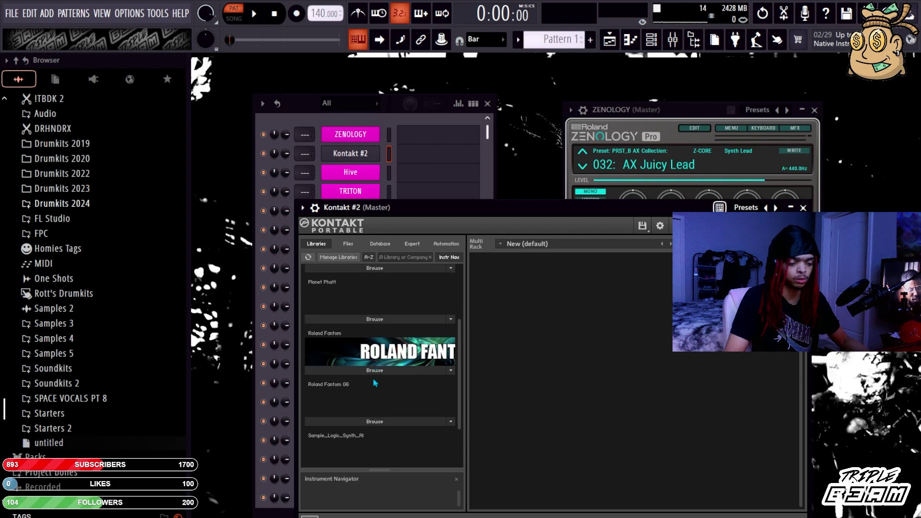
{"action": "left_click", "coordinate": [396, 370]}
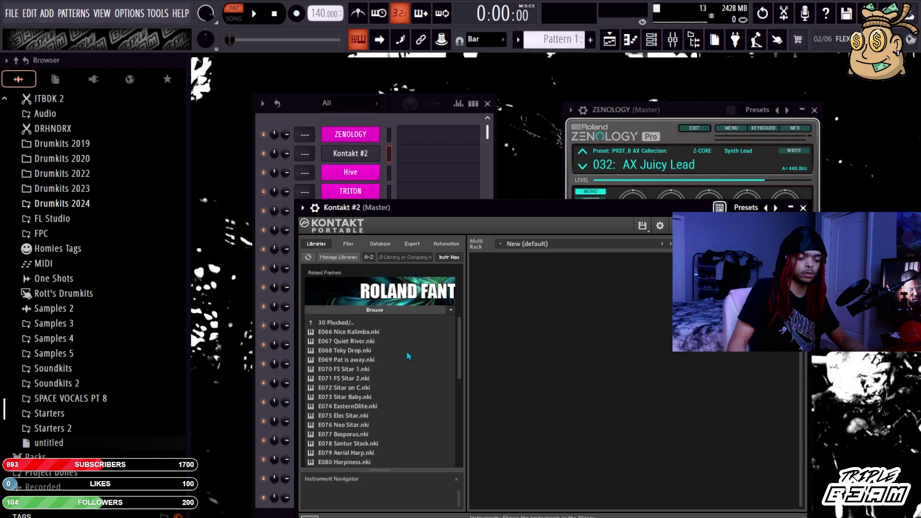
{"action": "left_click", "coordinate": [312, 323]}
Load E039 Sorry4theDLY.nki from Roland Fantom's 24 Pulsating folder and move the Kontakt #2 window off the screen's lower edge
{"action": "scroll", "coordinate": [352, 380], "scroll_direction": "down", "scroll_amount": 5}
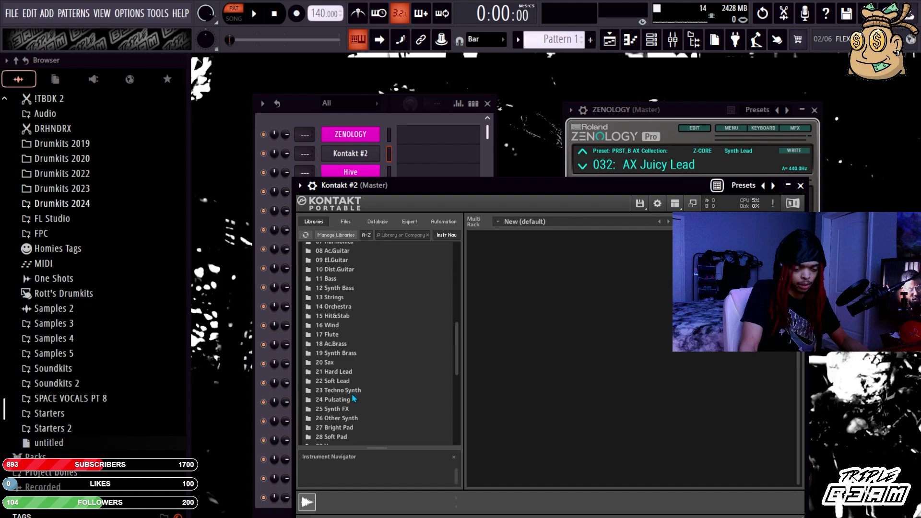
{"action": "double_click", "coordinate": [350, 400]}
{"action": "scroll", "coordinate": [379, 355], "scroll_direction": "up", "scroll_amount": 3}
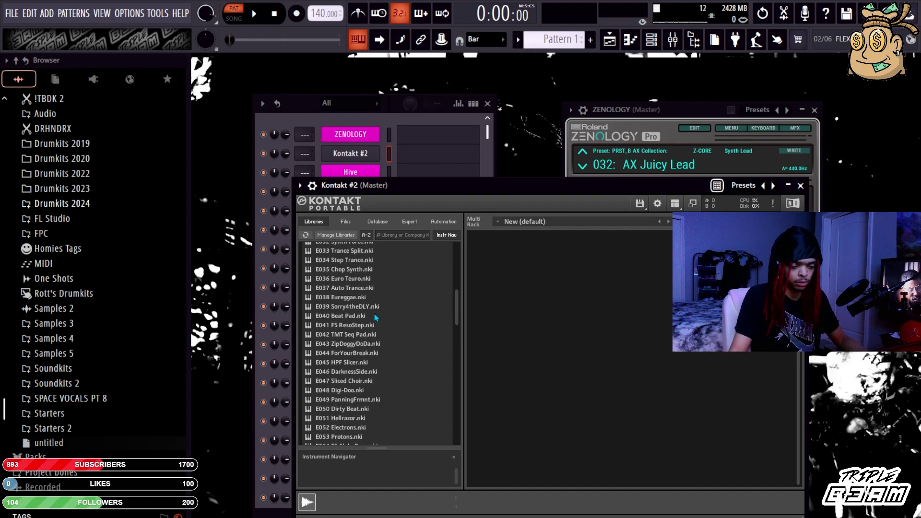
{"action": "double_click", "coordinate": [376, 307]}
{"action": "left_click_drag", "start_coordinate": [481, 187], "coordinate": [450, 154]}
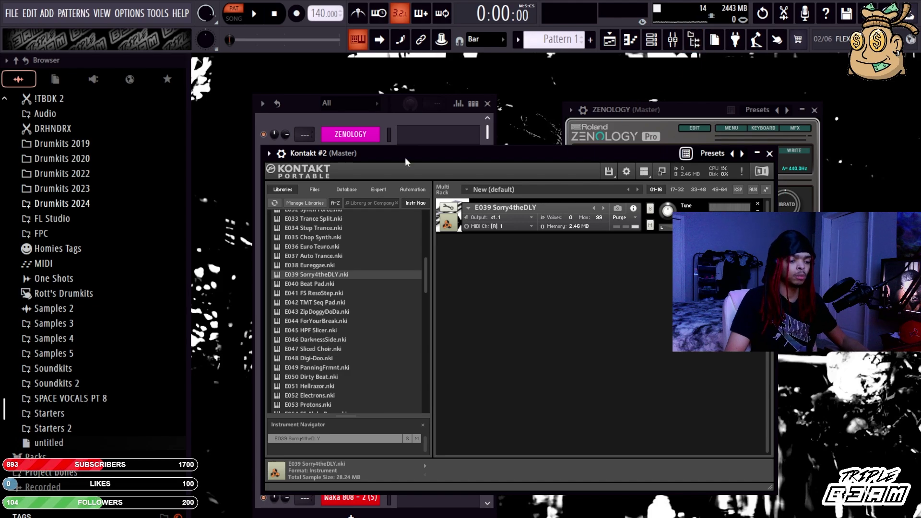
Open the piano roll for Kontakt #2 and play back its one-bar pattern
{"action": "left_click", "coordinate": [385, 122]}
{"action": "left_click", "coordinate": [411, 159]}
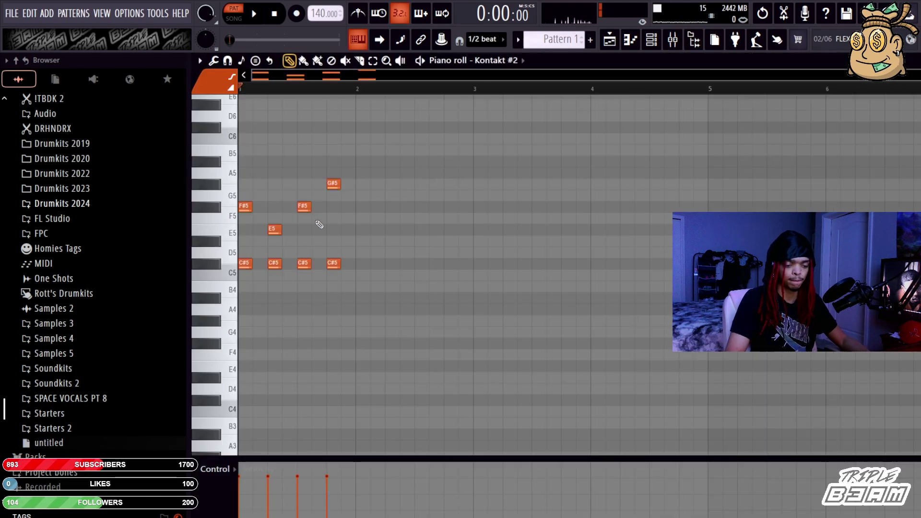
{"action": "key", "text": "space"}
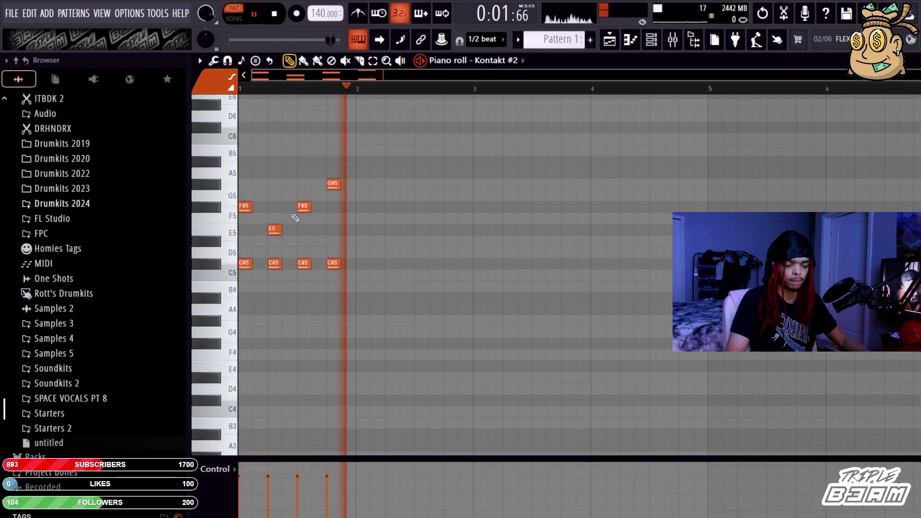
{"action": "key", "text": "space"}
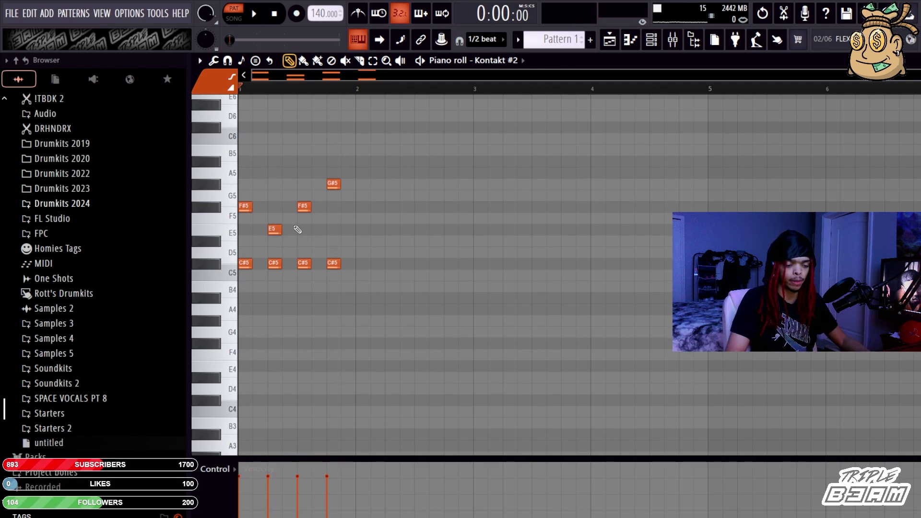
Duplicate the one-bar note pattern into bar 2 of the Kontakt #2 piano roll
{"action": "key", "text": "ctrl+b"}
{"action": "key", "text": "shift+Left"}
{"action": "key", "text": "ctrl+d"}
Try shifting the notes above the C#5 row slightly off the grid in both bars, and undo the shift
{"action": "left_click_drag", "start_coordinate": [475, 242], "coordinate": [242, 168]}
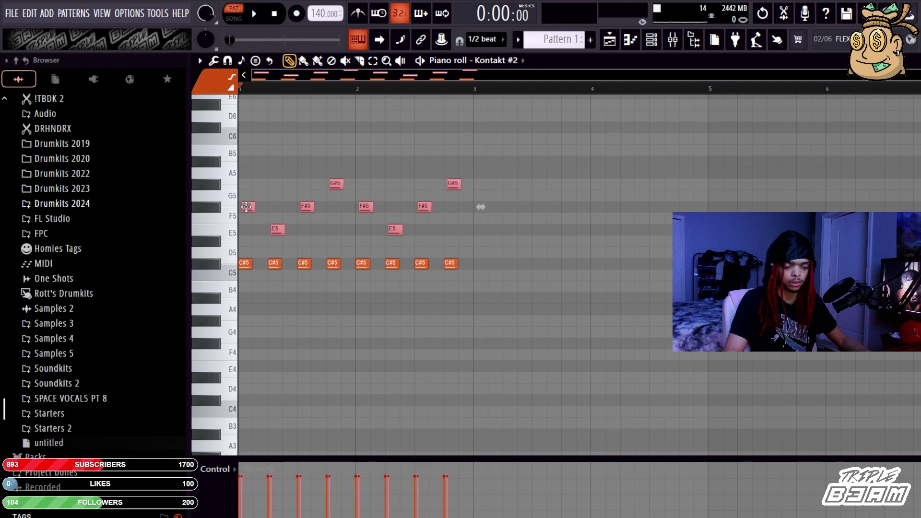
{"action": "scroll", "coordinate": [247, 206], "scroll_direction": "up", "scroll_amount": 3}
{"action": "scroll", "coordinate": [246, 207], "scroll_direction": "down", "scroll_amount": 3}
{"action": "scroll", "coordinate": [246, 207], "scroll_direction": "up", "scroll_amount": 2}
{"action": "scroll", "coordinate": [246, 206], "scroll_direction": "down", "scroll_amount": 3}
{"action": "scroll", "coordinate": [246, 207], "scroll_direction": "up", "scroll_amount": 3}
{"action": "scroll", "coordinate": [246, 207], "scroll_direction": "down", "scroll_amount": 2}
{"action": "scroll", "coordinate": [246, 208], "scroll_direction": "up", "scroll_amount": 2}
{"action": "scroll", "coordinate": [246, 208], "scroll_direction": "down", "scroll_amount": 2}
{"action": "scroll", "coordinate": [246, 208], "scroll_direction": "up", "scroll_amount": 1}
{"action": "scroll", "coordinate": [246, 208], "scroll_direction": "down", "scroll_amount": 1}
{"action": "key", "text": "ctrl+z"}
{"action": "right_click", "coordinate": [528, 153]}
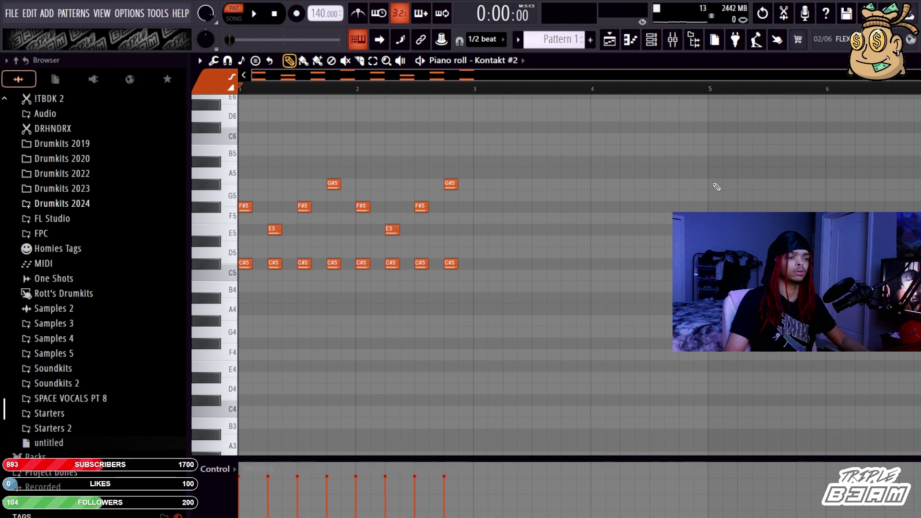
Remove the E039 Sorry4theDLY instrument from Kontakt #2 and browse the Roland Fantom category folders
{"action": "key", "text": "F7"}
{"action": "scroll", "coordinate": [333, 349], "scroll_direction": "down", "scroll_amount": 3}
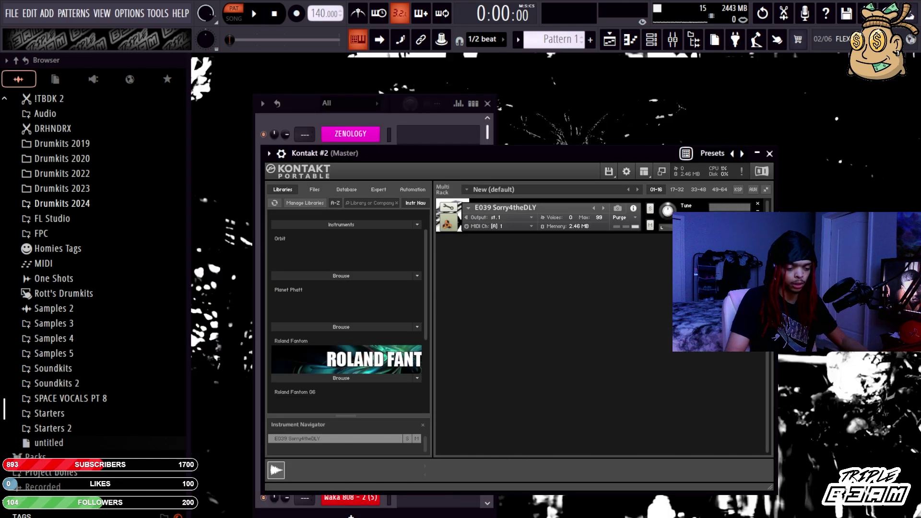
{"action": "left_click", "coordinate": [304, 269]}
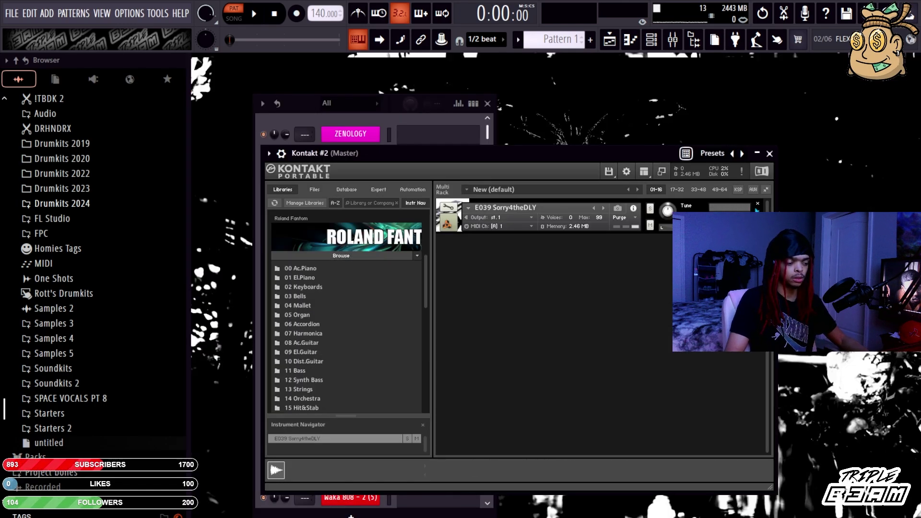
{"action": "left_click", "coordinate": [757, 204]}
{"action": "scroll", "coordinate": [341, 289], "scroll_direction": "down", "scroll_amount": 3}
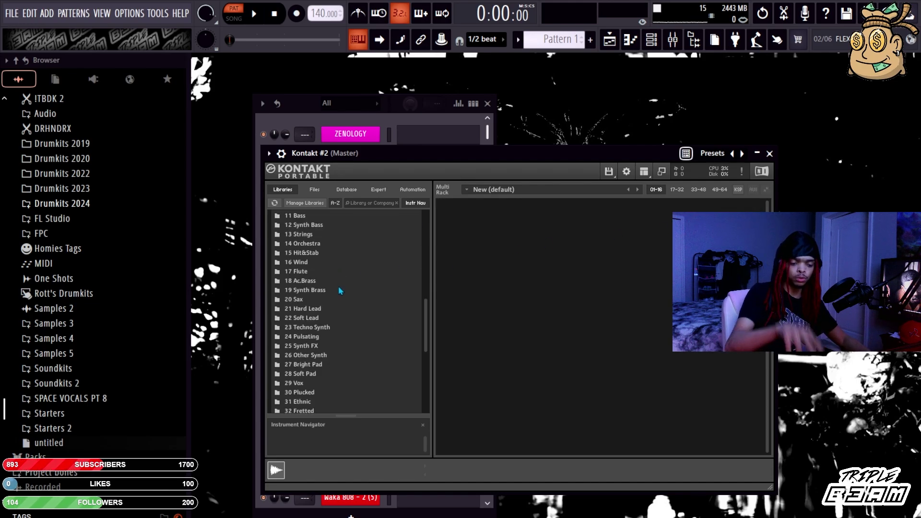
{"action": "scroll", "coordinate": [342, 312], "scroll_direction": "down", "scroll_amount": 3}
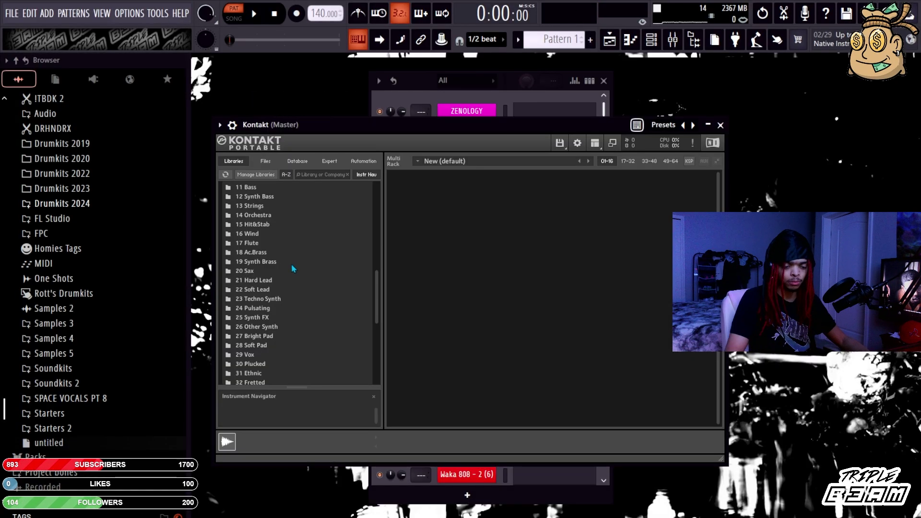
Load E083 Koto.nki from Roland Fantom's 30 Plucked folder into the Kontakt channel
{"action": "scroll", "coordinate": [294, 267], "scroll_direction": "down", "scroll_amount": 3}
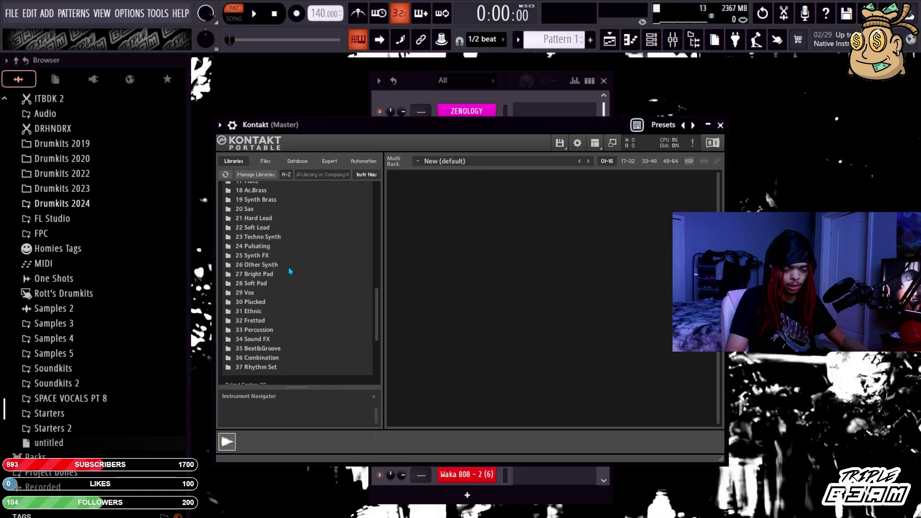
{"action": "scroll", "coordinate": [299, 293], "scroll_direction": "up", "scroll_amount": 2}
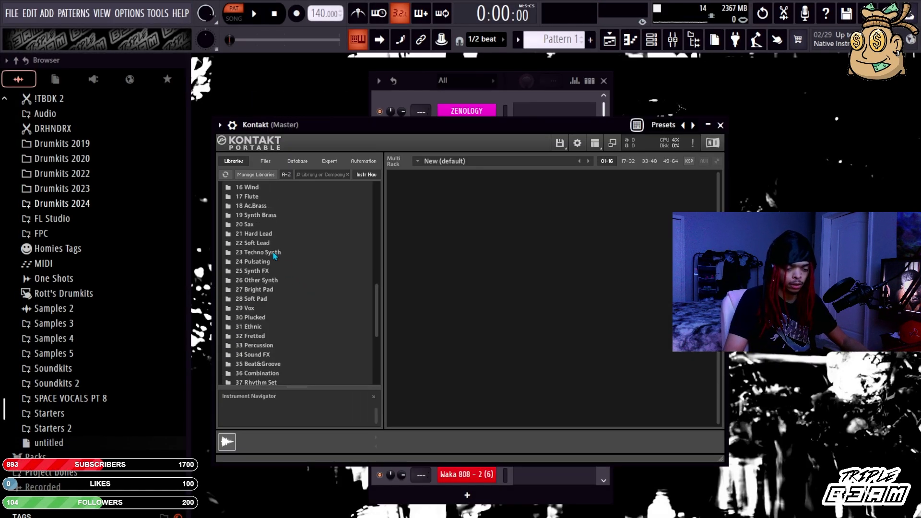
{"action": "scroll", "coordinate": [272, 254], "scroll_direction": "up", "scroll_amount": 2}
{"action": "scroll", "coordinate": [272, 243], "scroll_direction": "up", "scroll_amount": 3}
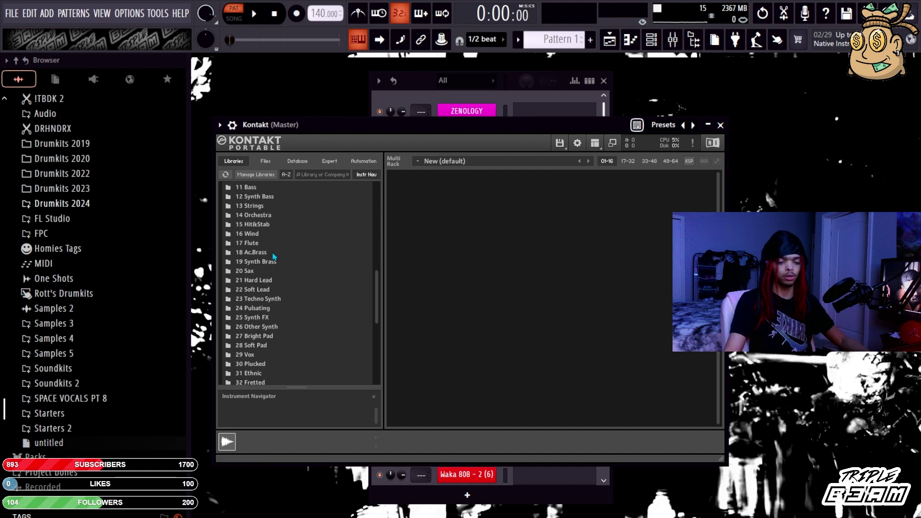
{"action": "scroll", "coordinate": [277, 267], "scroll_direction": "up", "scroll_amount": 2}
{"action": "scroll", "coordinate": [279, 288], "scroll_direction": "down", "scroll_amount": 4}
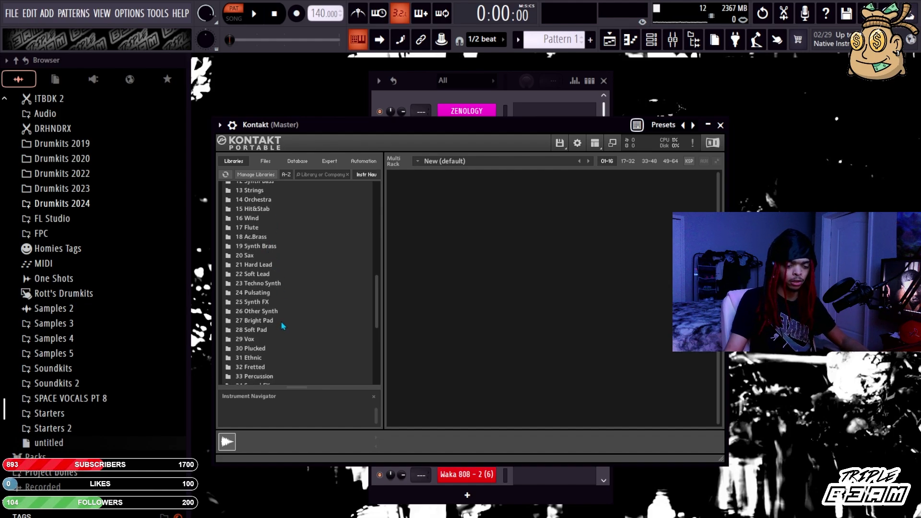
{"action": "left_click", "coordinate": [263, 349]}
{"action": "double_click", "coordinate": [259, 237]}
Step back through the plucked instruments to E078 Santur Stack
{"action": "left_click", "coordinate": [544, 180]}
{"action": "left_click", "coordinate": [544, 179]}
{"action": "left_click", "coordinate": [545, 179]}
{"action": "left_click", "coordinate": [545, 180]}
{"action": "left_click", "coordinate": [545, 180]}
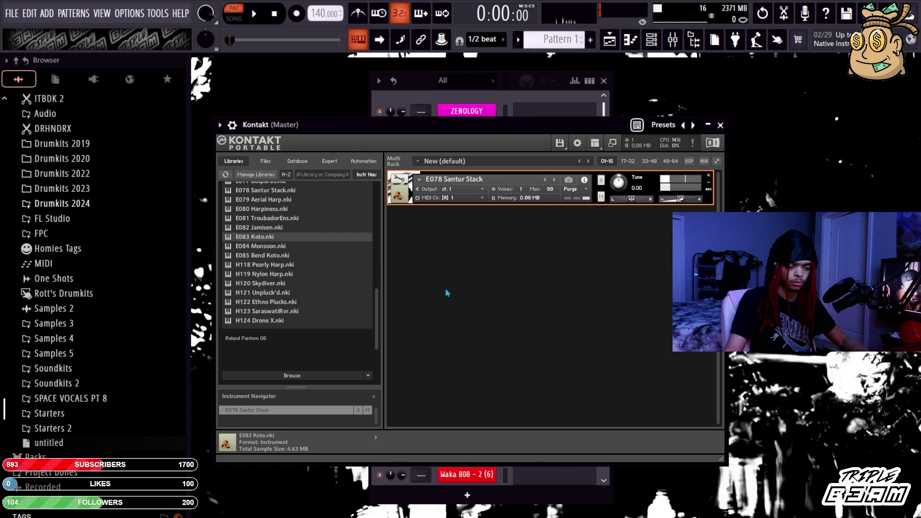
Replace the Santur Stack with A041 Funky D.nki from the 02 Keyboards folder and advance to A042 Phase Clavi
{"action": "scroll", "coordinate": [341, 264], "scroll_direction": "up", "scroll_amount": 6}
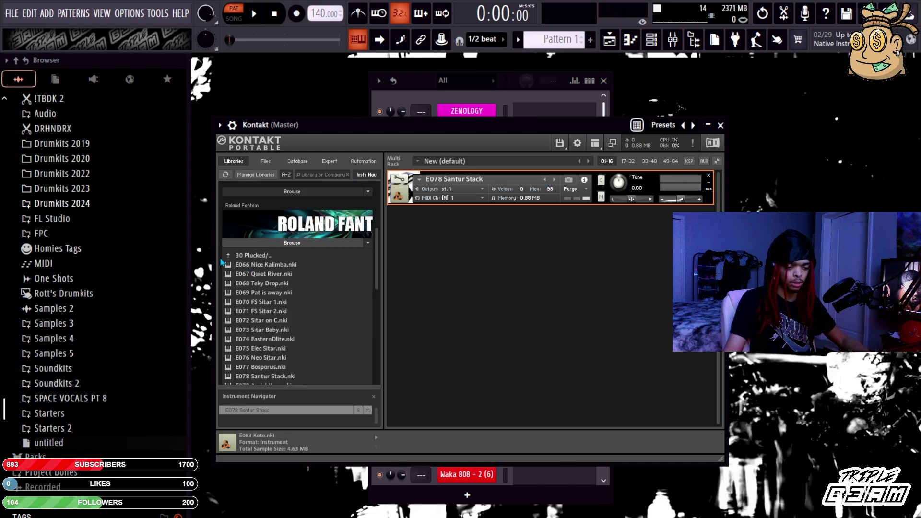
{"action": "double_click", "coordinate": [268, 244]}
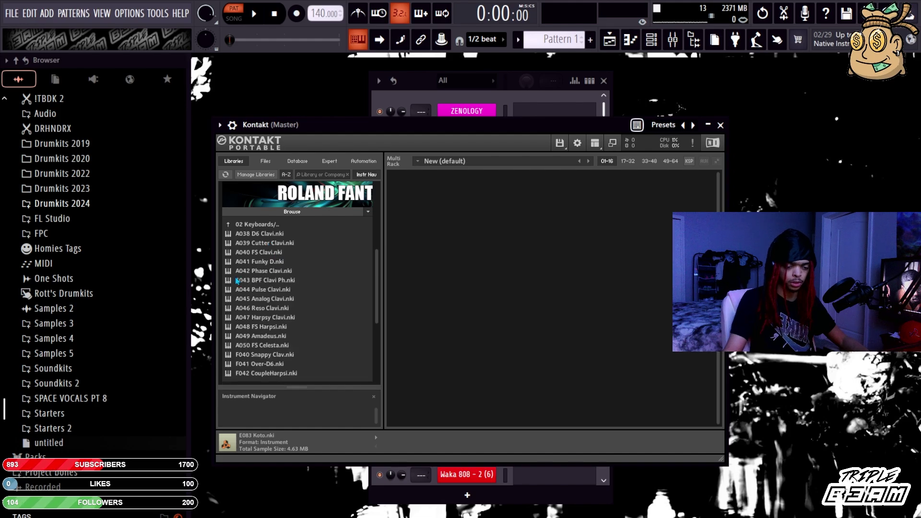
{"action": "double_click", "coordinate": [285, 262]}
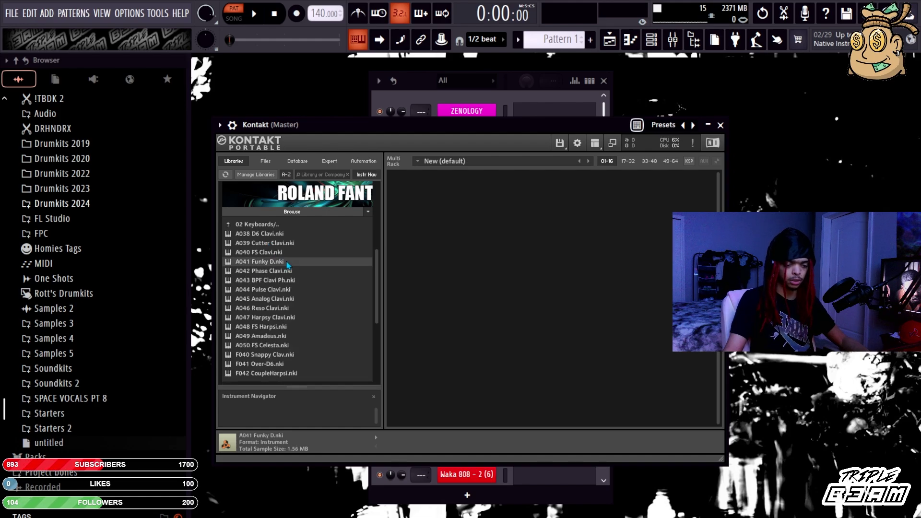
{"action": "left_click", "coordinate": [554, 180]}
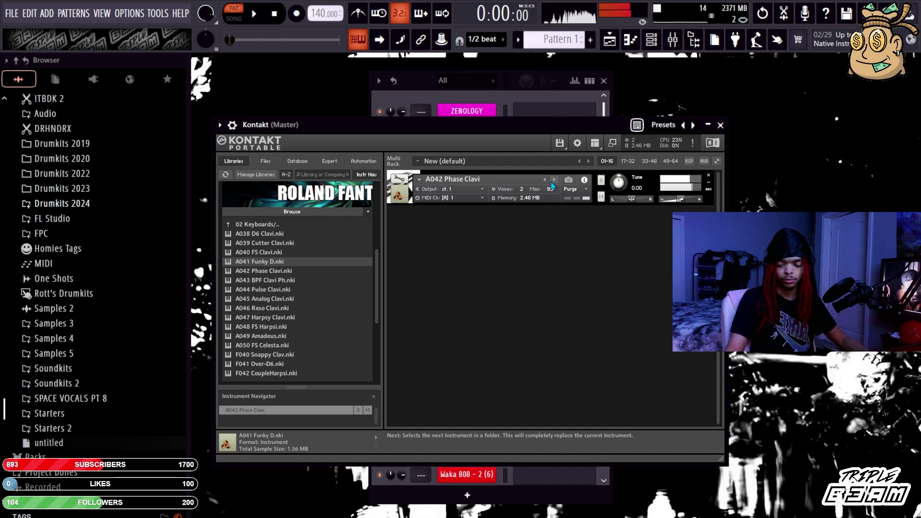
Close and reopen the Kontakt window, and remove the A042 Phase Clavi instrument from its rack
{"action": "left_click", "coordinate": [720, 124]}
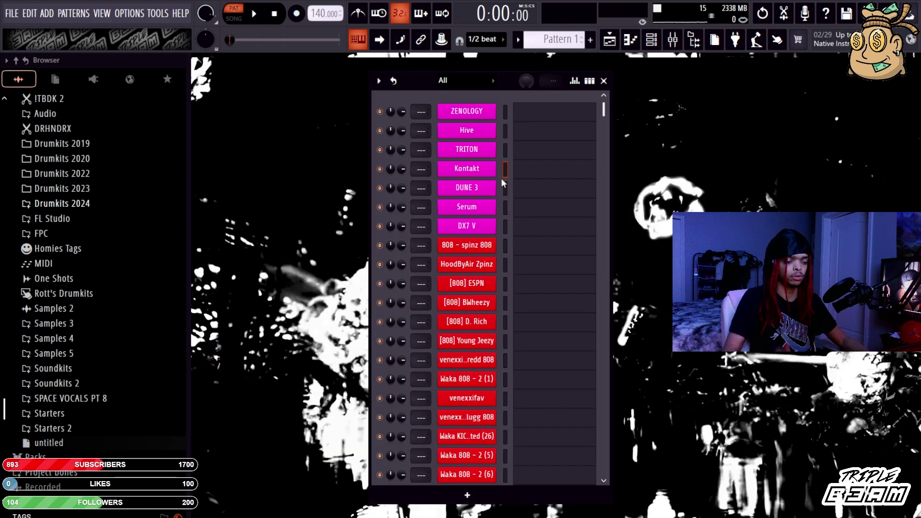
{"action": "left_click", "coordinate": [482, 169]}
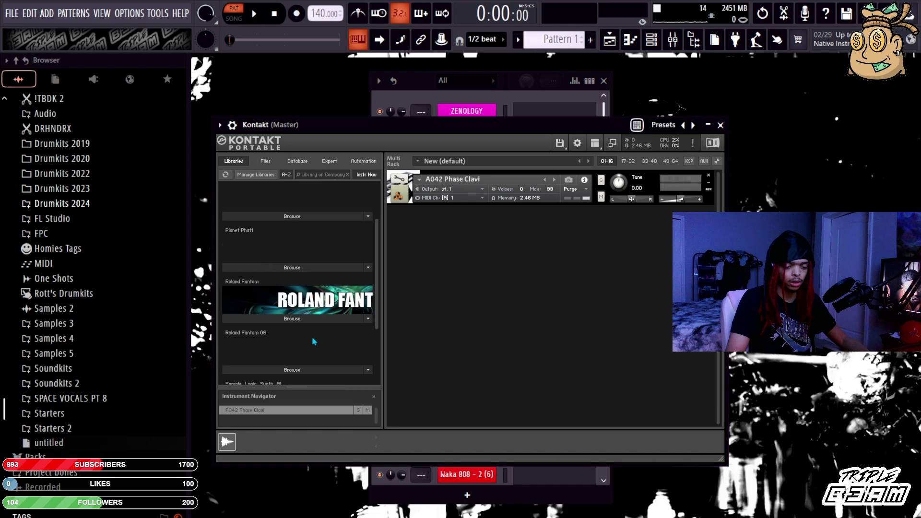
{"action": "left_click", "coordinate": [709, 175]}
Open the Roland Fantom 06 library and go up from 39-Ac.Piano to its category folders
{"action": "left_click", "coordinate": [288, 338]}
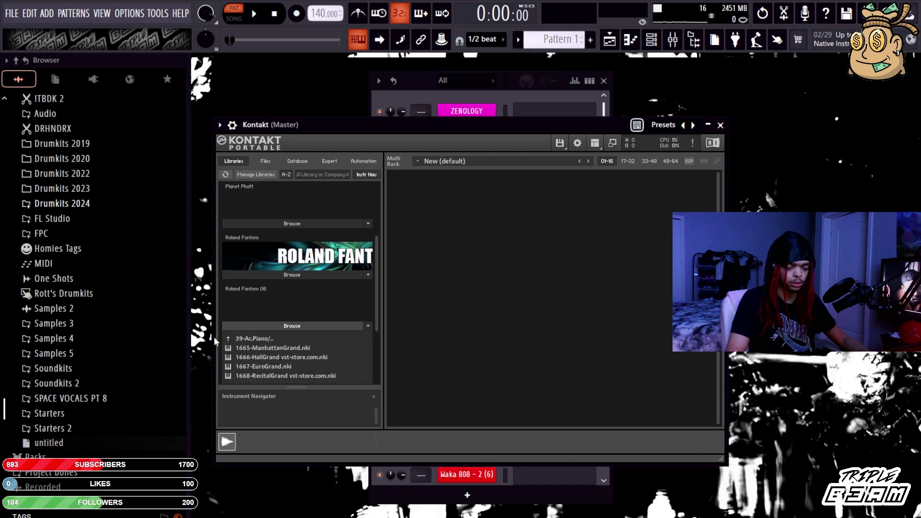
{"action": "double_click", "coordinate": [233, 263]}
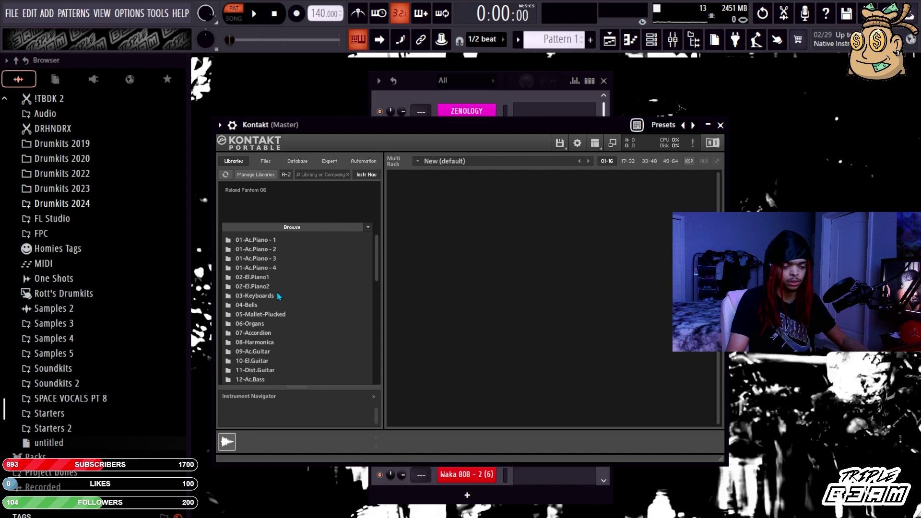
{"action": "scroll", "coordinate": [257, 252], "scroll_direction": "up", "scroll_amount": 1}
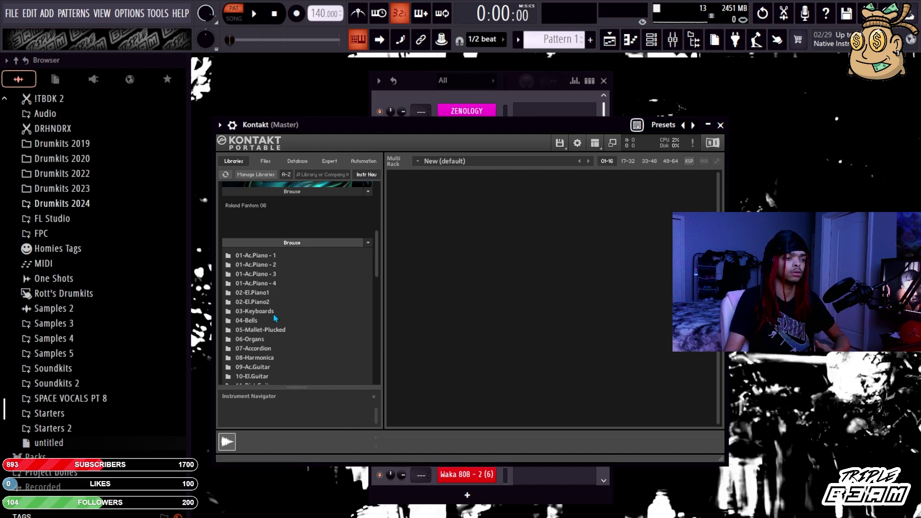
Collapse the Roland Fantom 06 library and browse the Synth instruments of the Planet Phatt library
{"action": "left_click", "coordinate": [297, 242]}
{"action": "scroll", "coordinate": [298, 315], "scroll_direction": "up", "scroll_amount": 1}
{"action": "scroll", "coordinate": [300, 318], "scroll_direction": "up", "scroll_amount": 5}
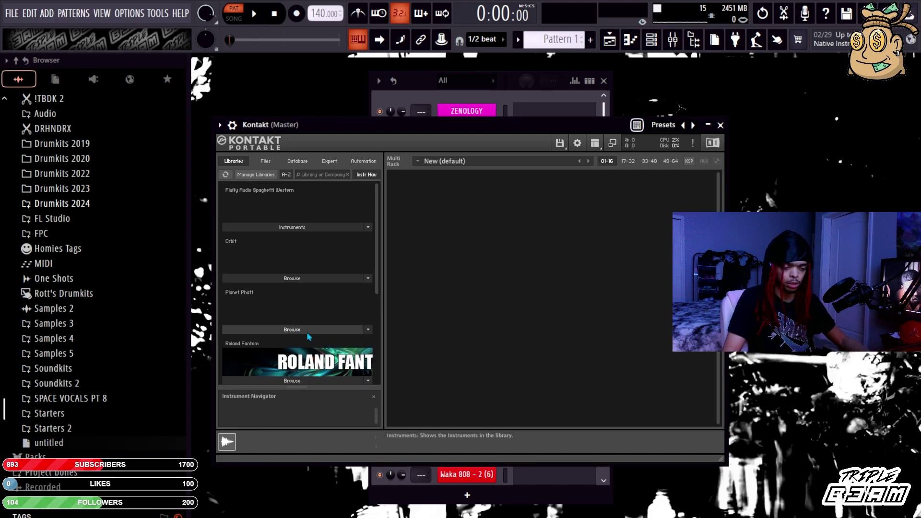
{"action": "left_click", "coordinate": [307, 330]}
{"action": "scroll", "coordinate": [311, 260], "scroll_direction": "down", "scroll_amount": 2}
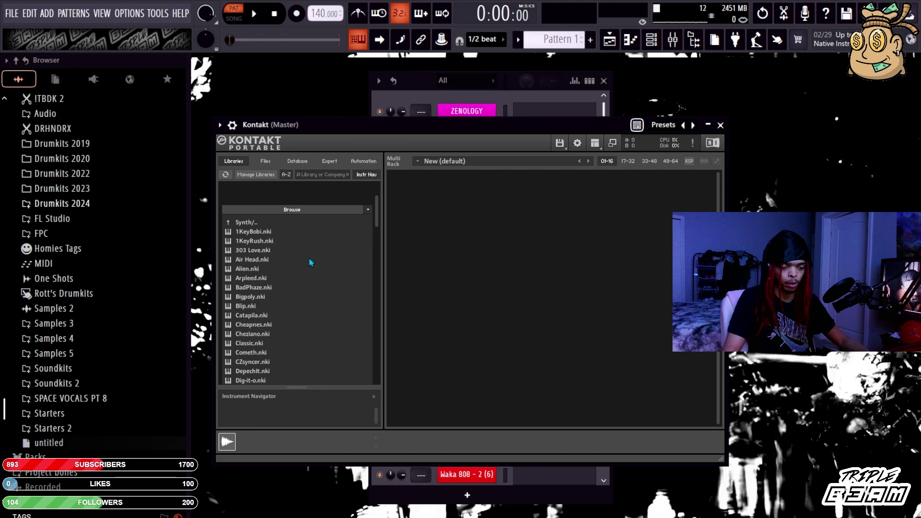
Load BadPhaze.nki from the Synth folder and advance to the next instrument to audition it
{"action": "scroll", "coordinate": [309, 262], "scroll_direction": "down", "scroll_amount": 3}
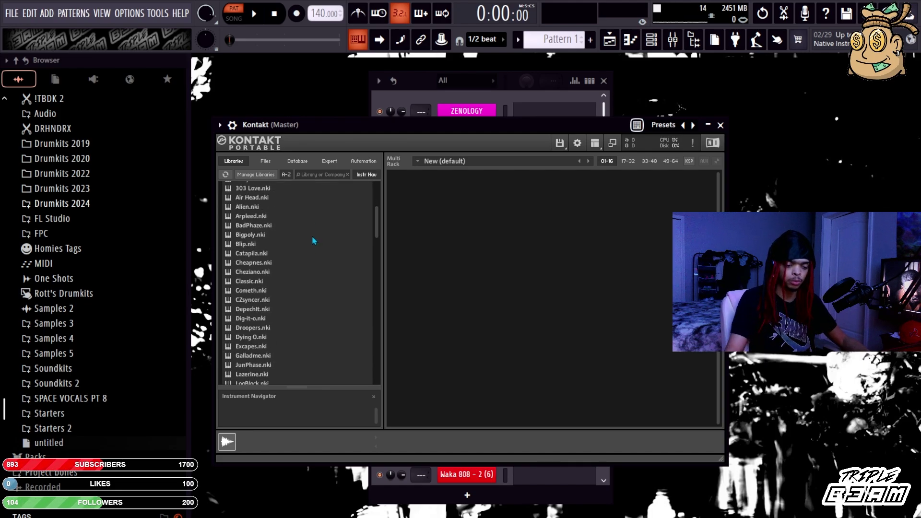
{"action": "scroll", "coordinate": [313, 240], "scroll_direction": "up", "scroll_amount": 3}
{"action": "scroll", "coordinate": [312, 240], "scroll_direction": "down", "scroll_amount": 2}
{"action": "double_click", "coordinate": [271, 257]}
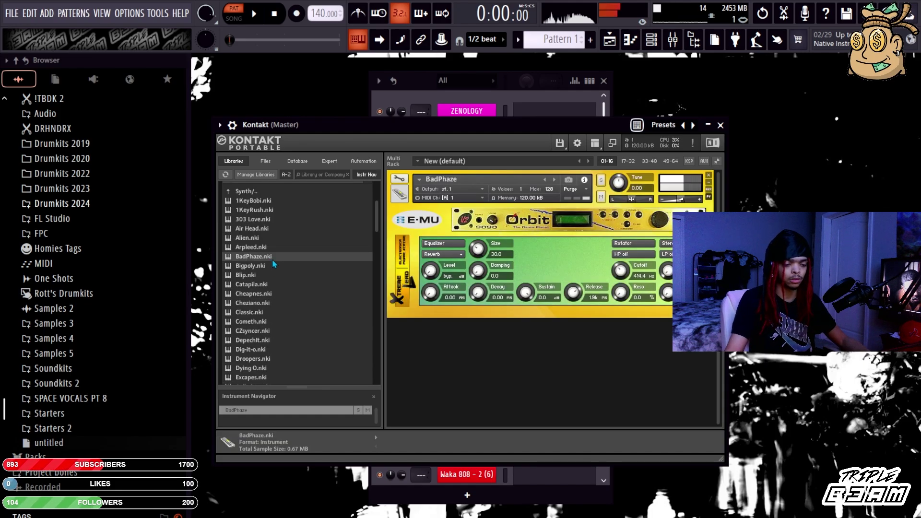
{"action": "left_click", "coordinate": [555, 179]}
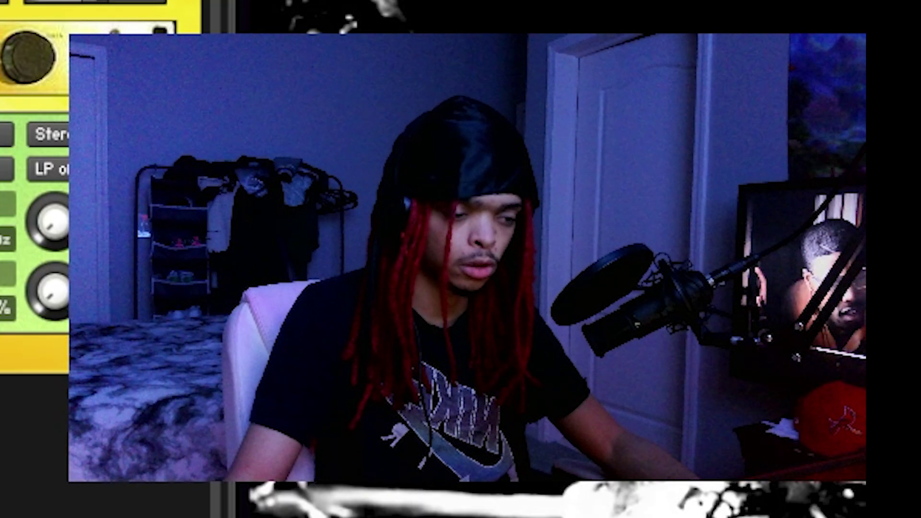
Load SnSplt 2.nki, remove the Classic instrument from the rack, and load SnSplt 3.nki
{"action": "double_click", "coordinate": [289, 290]}
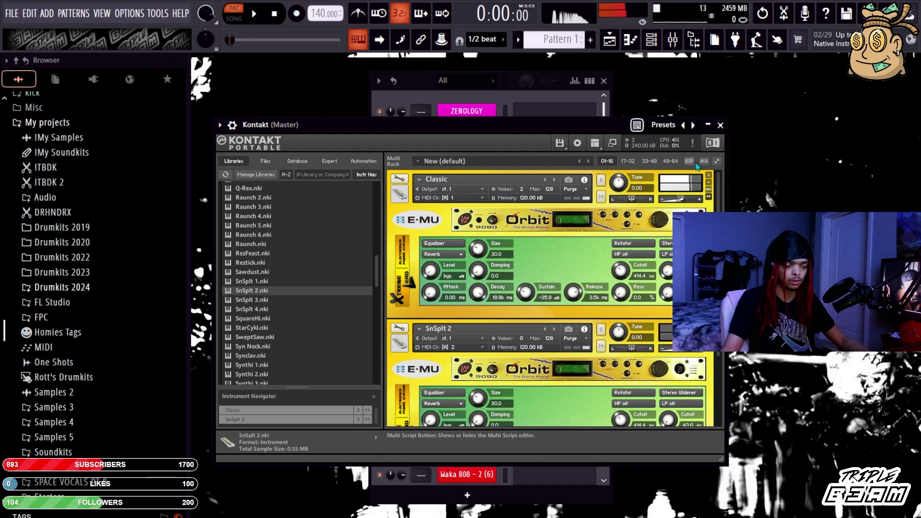
{"action": "left_click", "coordinate": [709, 175]}
{"action": "double_click", "coordinate": [282, 300]}
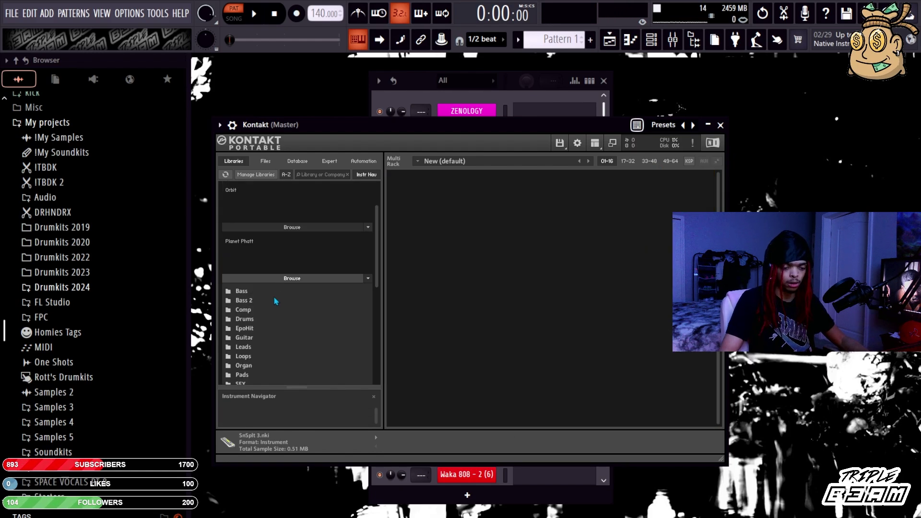
Open the Synths folder of the Planet Phatt library and load BuzzyB.nki
{"action": "scroll", "coordinate": [276, 300], "scroll_direction": "down", "scroll_amount": 2}
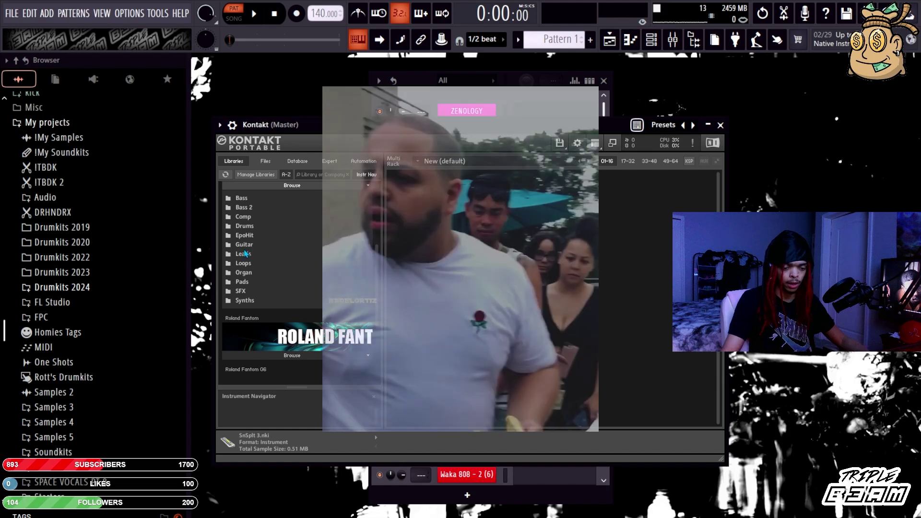
{"action": "double_click", "coordinate": [254, 301]}
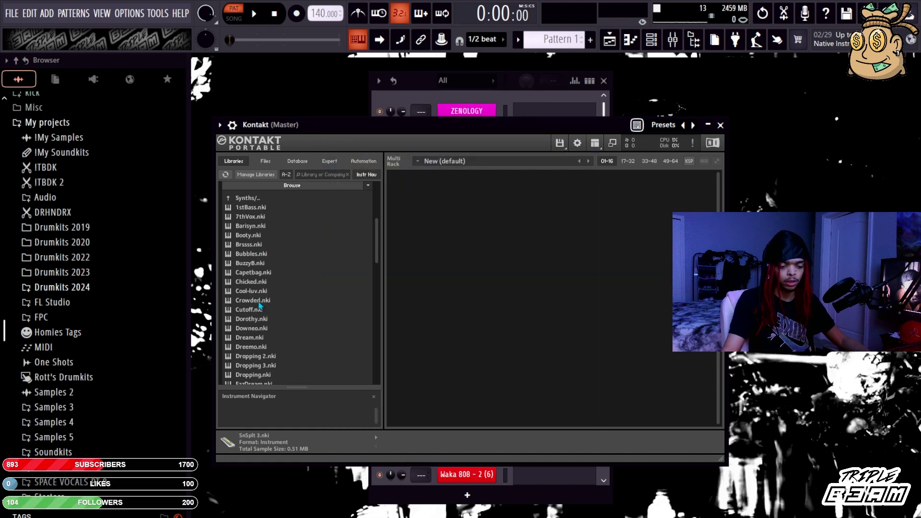
{"action": "double_click", "coordinate": [269, 264]}
Advance through the Planet Phatt synth instruments after BuzzyB, auditioning them up to Dream
{"action": "left_click", "coordinate": [554, 181]}
{"action": "left_click", "coordinate": [554, 181]}
{"action": "left_click", "coordinate": [554, 180]}
{"action": "left_click", "coordinate": [554, 181]}
{"action": "left_click", "coordinate": [554, 180]}
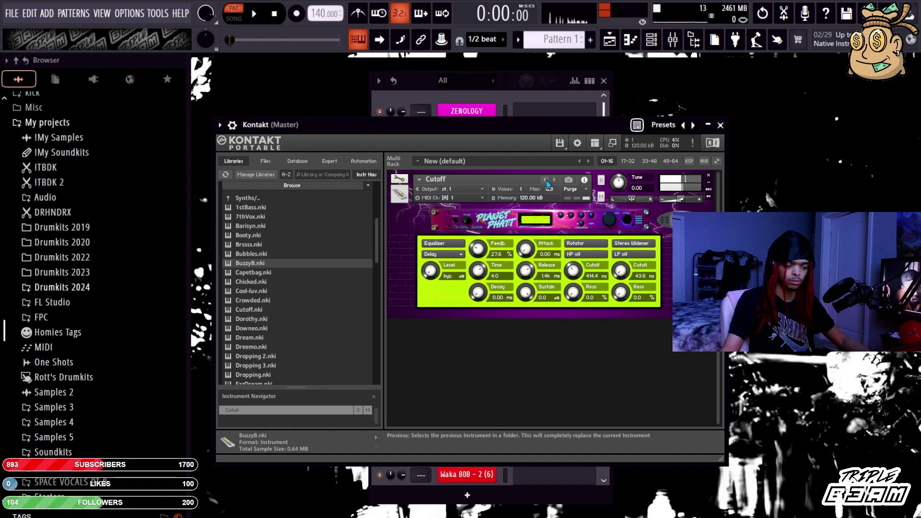
{"action": "left_click", "coordinate": [554, 180]}
{"action": "left_click", "coordinate": [554, 180]}
{"action": "left_click", "coordinate": [554, 180]}
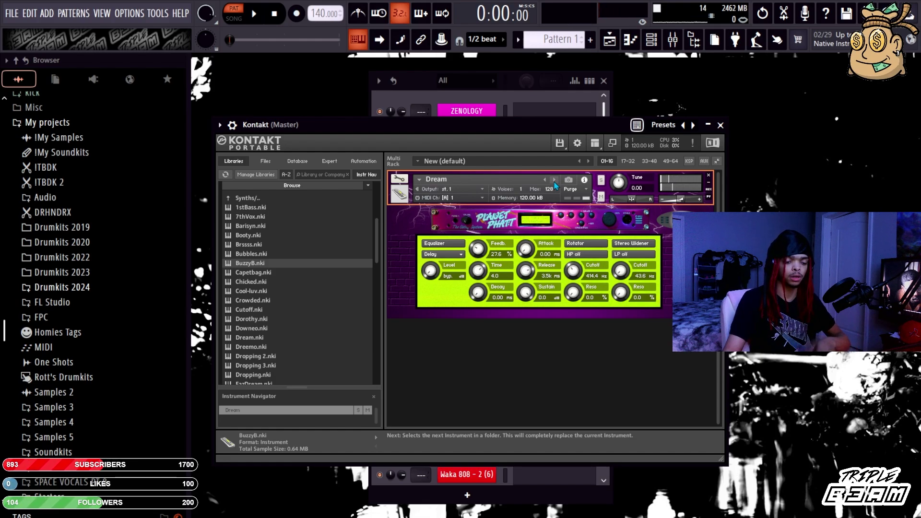
Leave the Synths folder and collapse the Planet Phatt library, minimizing the Dream instrument in the rack
{"action": "double_click", "coordinate": [247, 197]}
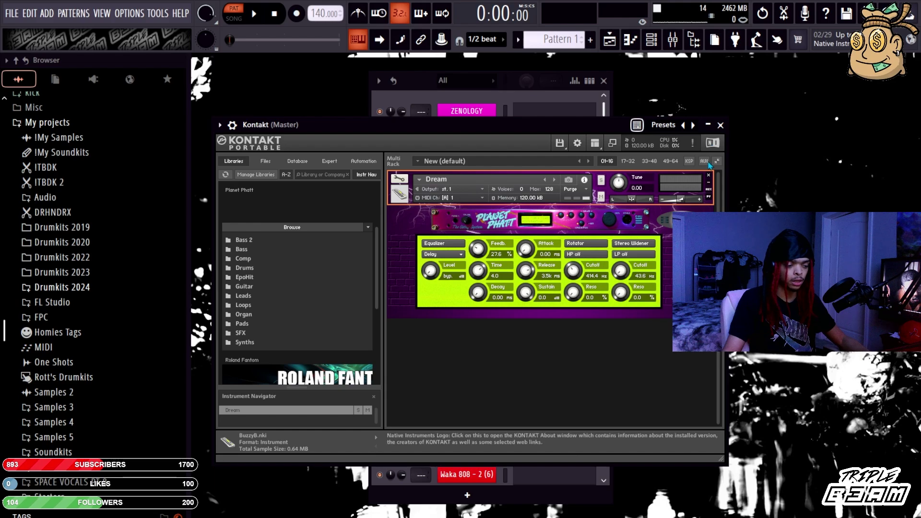
{"action": "left_click", "coordinate": [709, 182]}
{"action": "scroll", "coordinate": [279, 291], "scroll_direction": "up", "scroll_amount": 1}
{"action": "scroll", "coordinate": [324, 261], "scroll_direction": "up", "scroll_amount": 4}
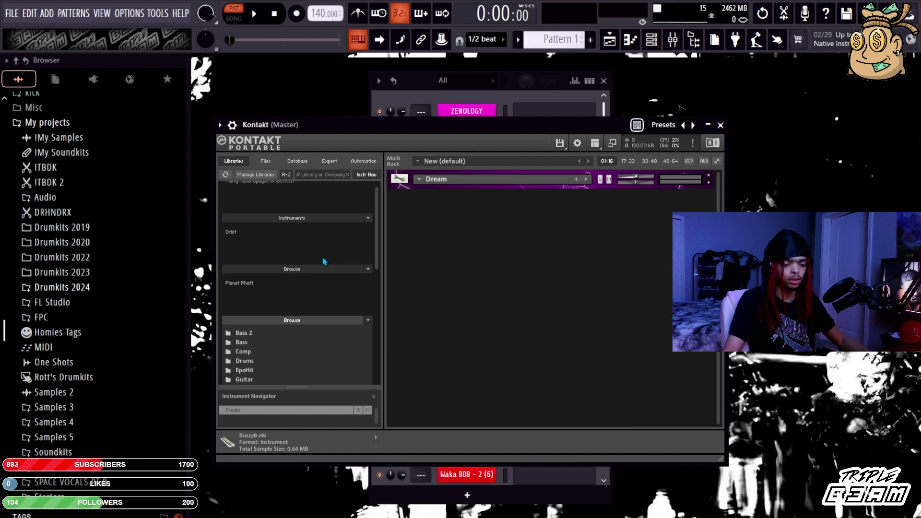
{"action": "scroll", "coordinate": [298, 304], "scroll_direction": "down", "scroll_amount": 1}
{"action": "left_click", "coordinate": [295, 315]}
{"action": "scroll", "coordinate": [288, 324], "scroll_direction": "down", "scroll_amount": 1}
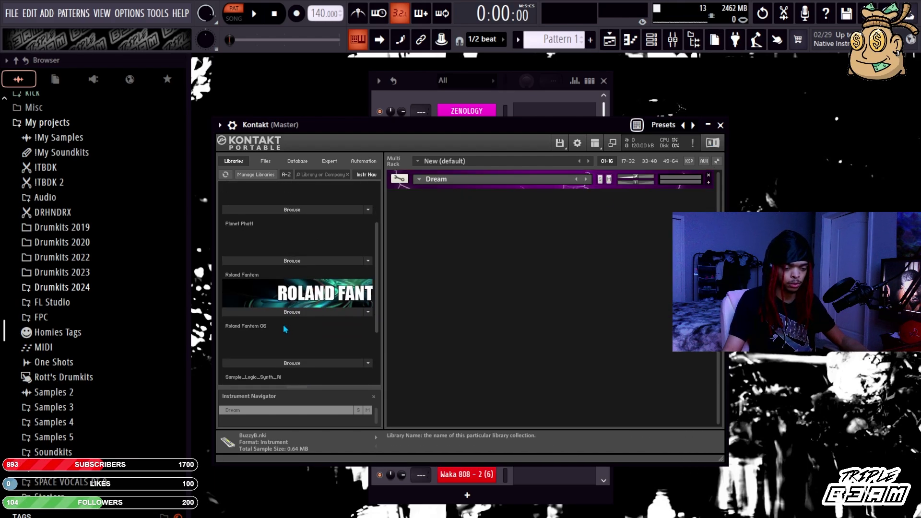
Open the Roland Fantom library and load G091 Mini Growl.nki from the 22 Soft Lead folder
{"action": "left_click", "coordinate": [285, 316]}
{"action": "scroll", "coordinate": [293, 297], "scroll_direction": "down", "scroll_amount": 10}
{"action": "double_click", "coordinate": [289, 298]}
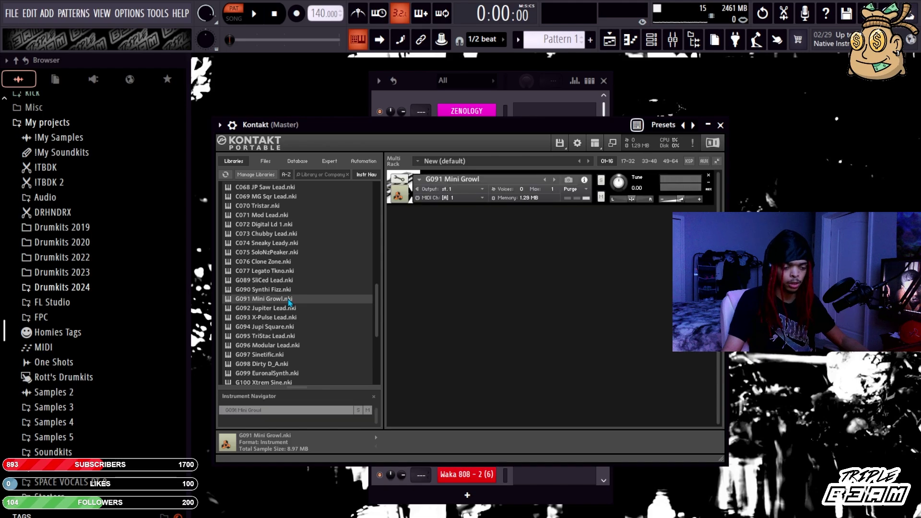
Open the ZENOLOGY channel to try its Mini Growl preset, and close its window
{"action": "left_click", "coordinate": [445, 105]}
{"action": "left_click", "coordinate": [456, 111]}
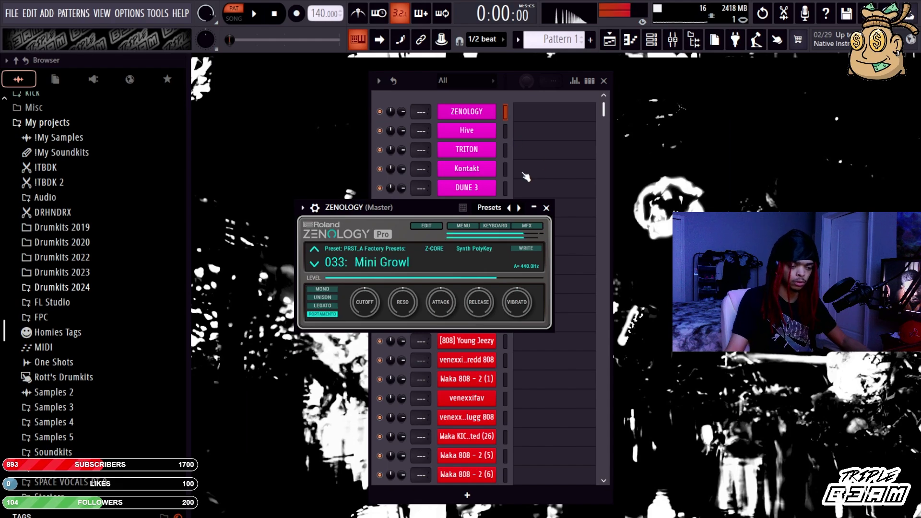
{"action": "left_click", "coordinate": [545, 208]}
Look through Kontakt's 22 Soft Lead instruments and load C055 Theramax.nki
{"action": "scroll", "coordinate": [299, 313], "scroll_direction": "down", "scroll_amount": 7}
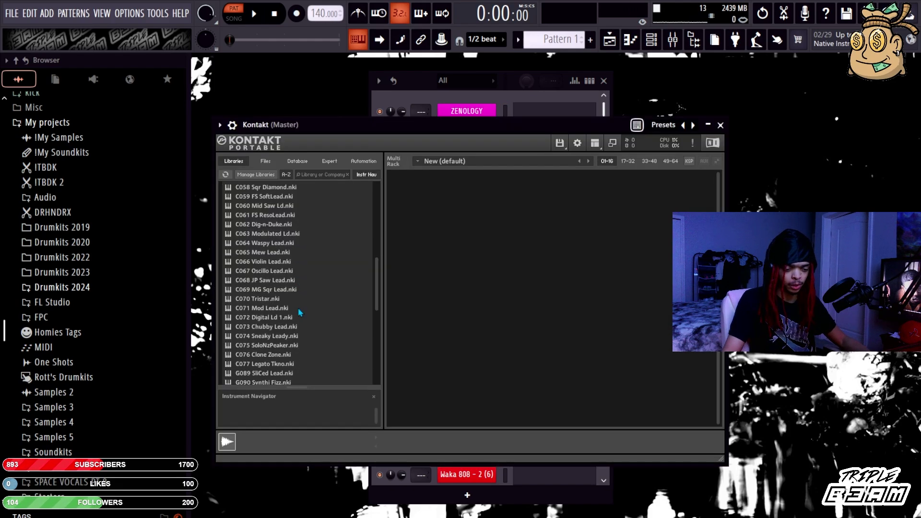
{"action": "scroll", "coordinate": [283, 321], "scroll_direction": "up", "scroll_amount": 8}
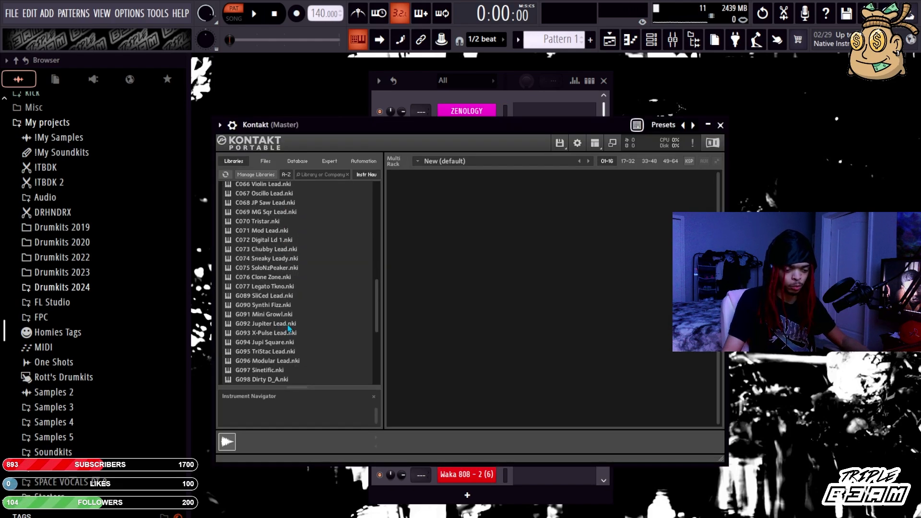
{"action": "scroll", "coordinate": [296, 336], "scroll_direction": "down", "scroll_amount": 1}
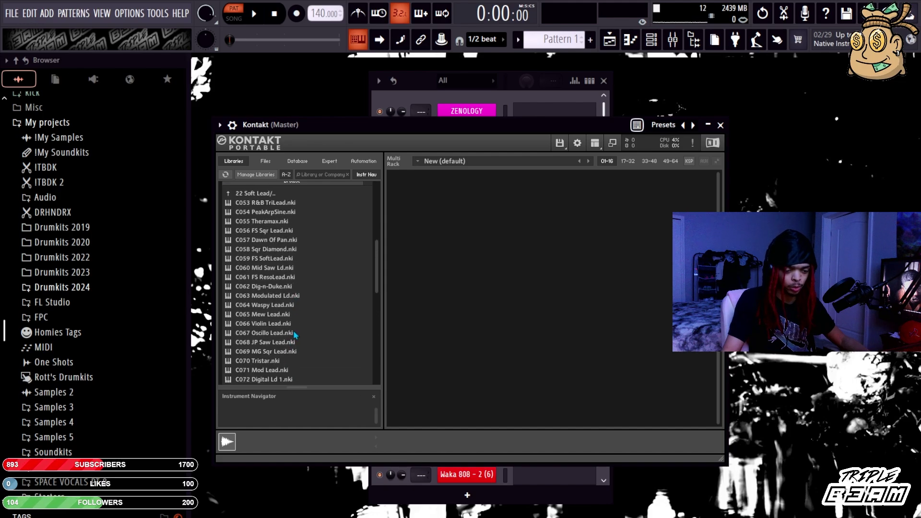
{"action": "scroll", "coordinate": [295, 332], "scroll_direction": "down", "scroll_amount": 1}
{"action": "scroll", "coordinate": [296, 332], "scroll_direction": "up", "scroll_amount": 1}
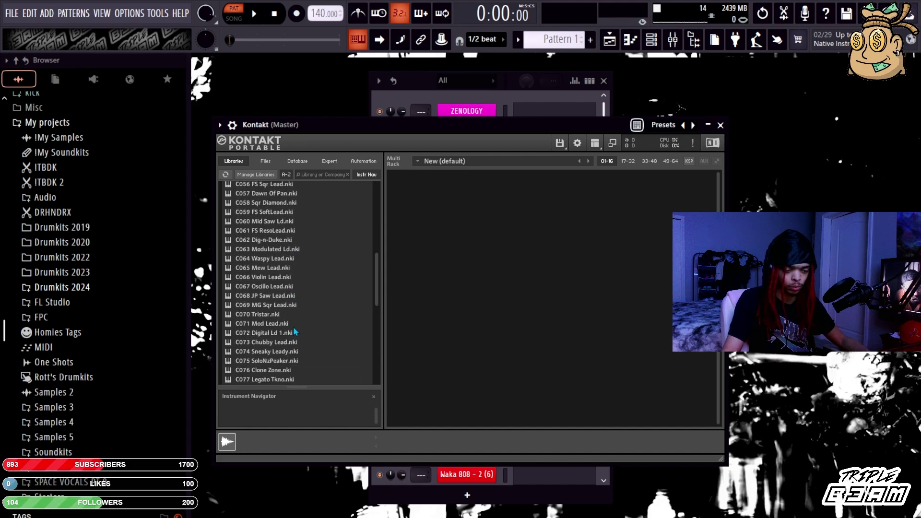
{"action": "double_click", "coordinate": [277, 222]}
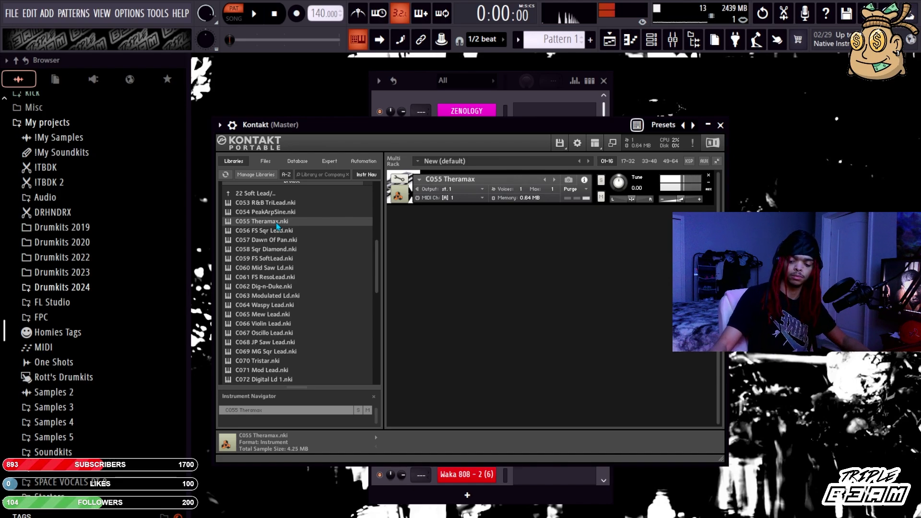
Open the TRITON channel's plugin and move its window and the channel rack apart so both are accessible
{"action": "key", "text": "F6"}
{"action": "left_click", "coordinate": [489, 152]}
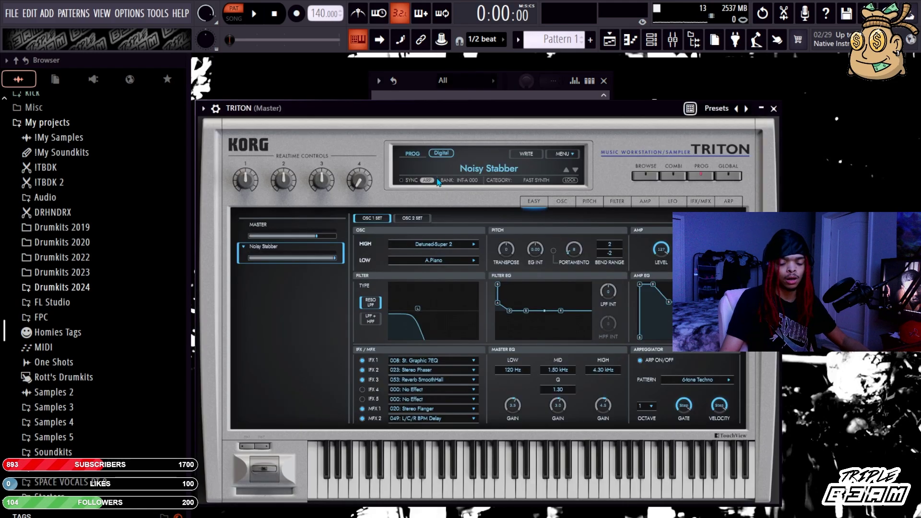
{"action": "left_click", "coordinate": [470, 148]}
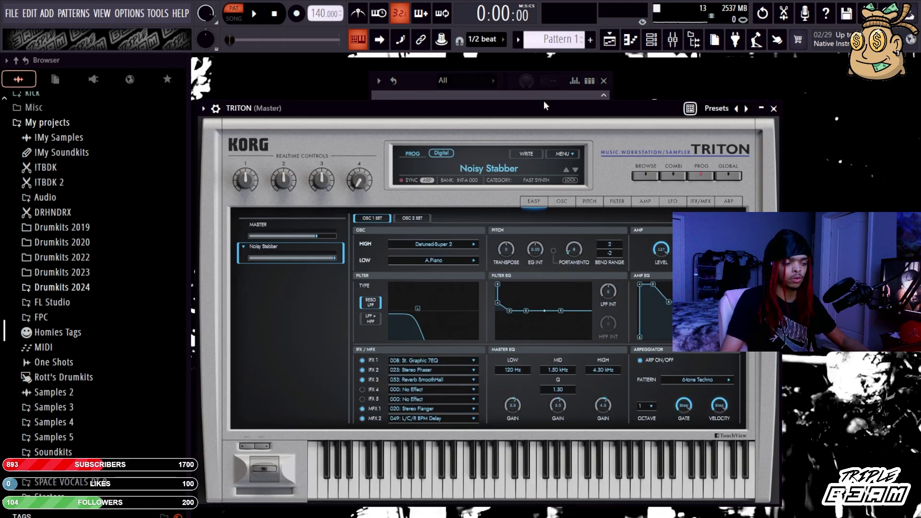
{"action": "left_click", "coordinate": [448, 95]}
{"action": "left_click", "coordinate": [334, 117]}
{"action": "left_click_drag", "start_coordinate": [333, 117], "coordinate": [558, 120]}
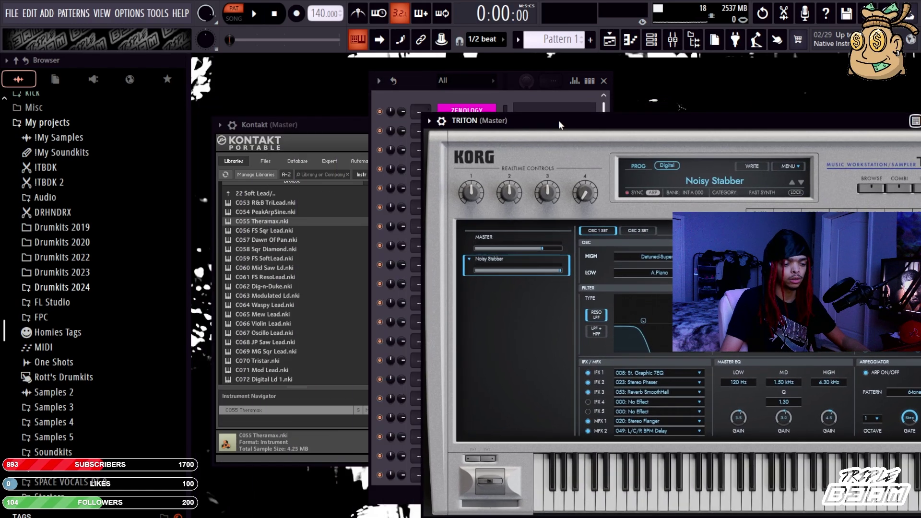
{"action": "left_click_drag", "start_coordinate": [413, 95], "coordinate": [288, 77]}
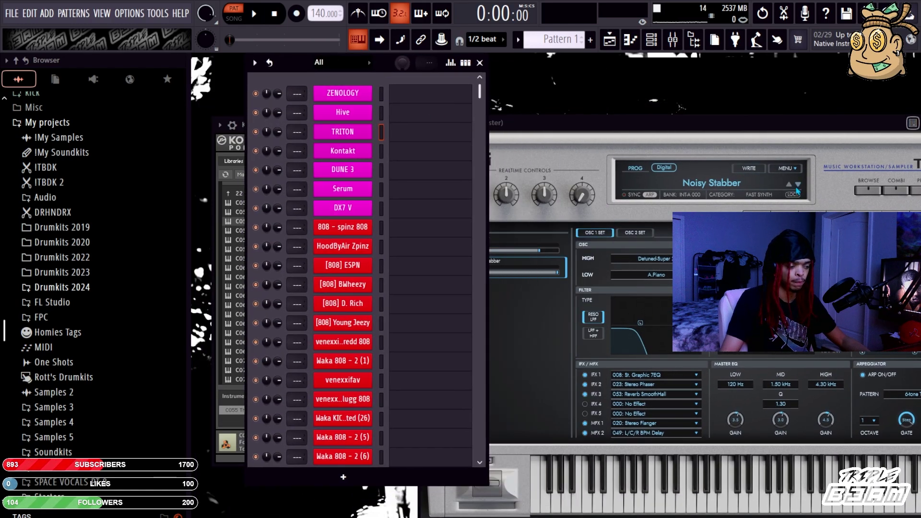
Search TRITON's program browser for "pizz" and load Pizz Str Section
{"action": "left_click", "coordinate": [880, 190]}
{"action": "type", "text": "pizz"}
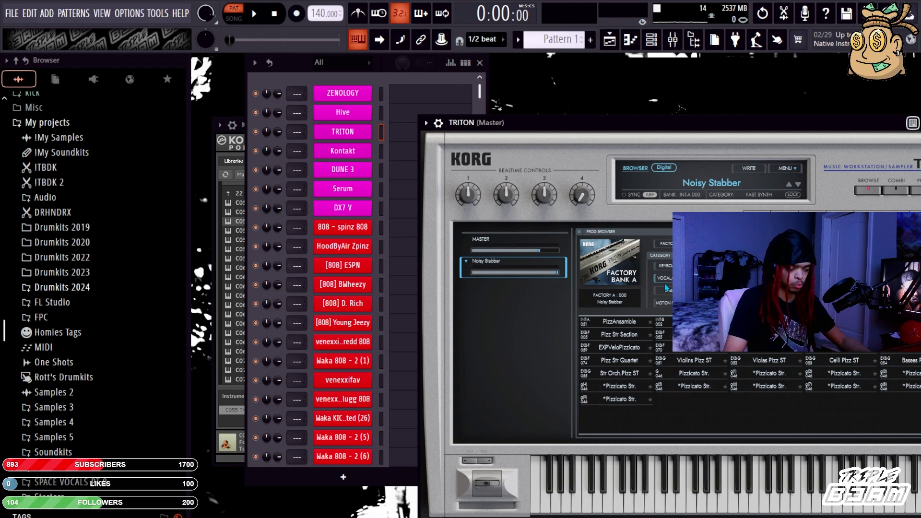
{"action": "double_click", "coordinate": [633, 334]}
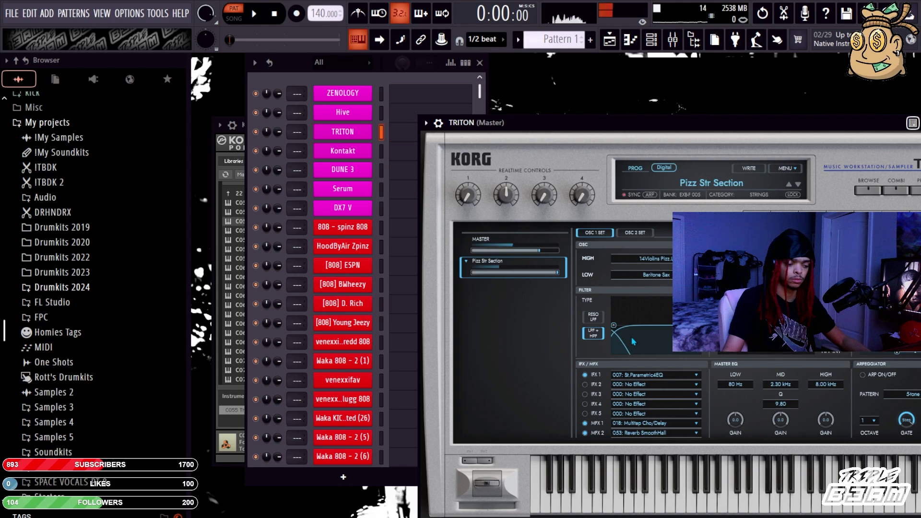
Audition other pizzicato programs in TRITON, including PizzicatoSection, and select PizzAnsamble
{"action": "left_click", "coordinate": [409, 219]}
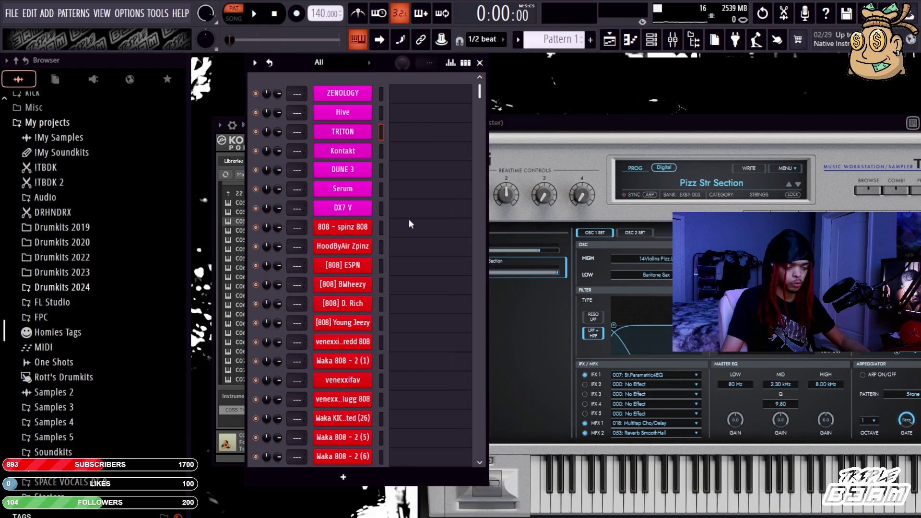
{"action": "left_click", "coordinate": [866, 195]}
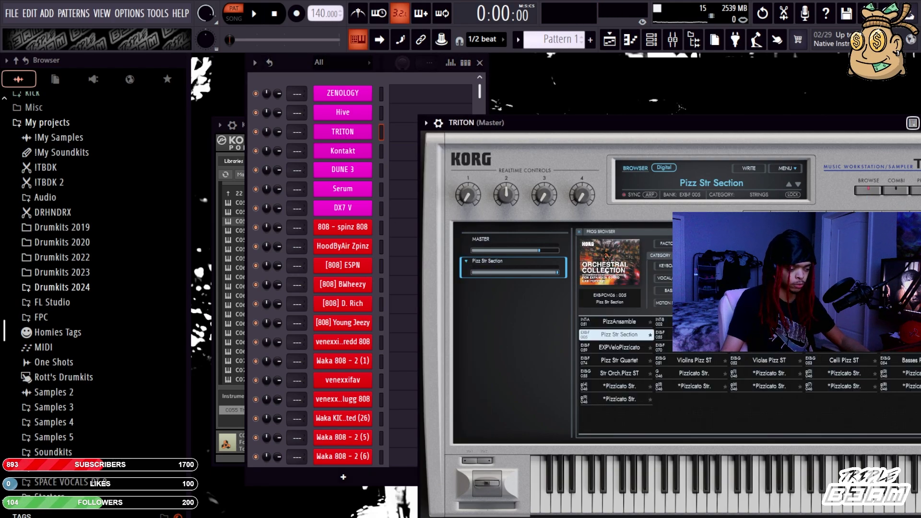
{"action": "left_click", "coordinate": [857, 195]}
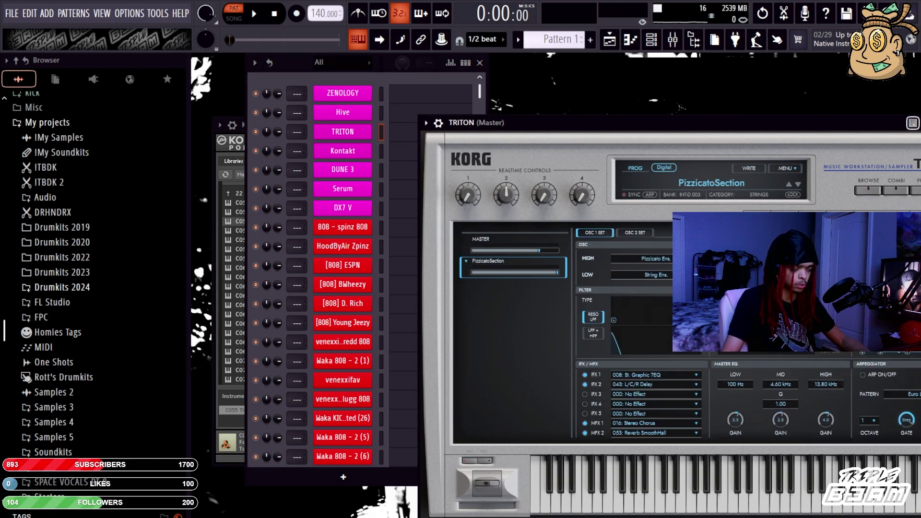
{"action": "left_click", "coordinate": [865, 196]}
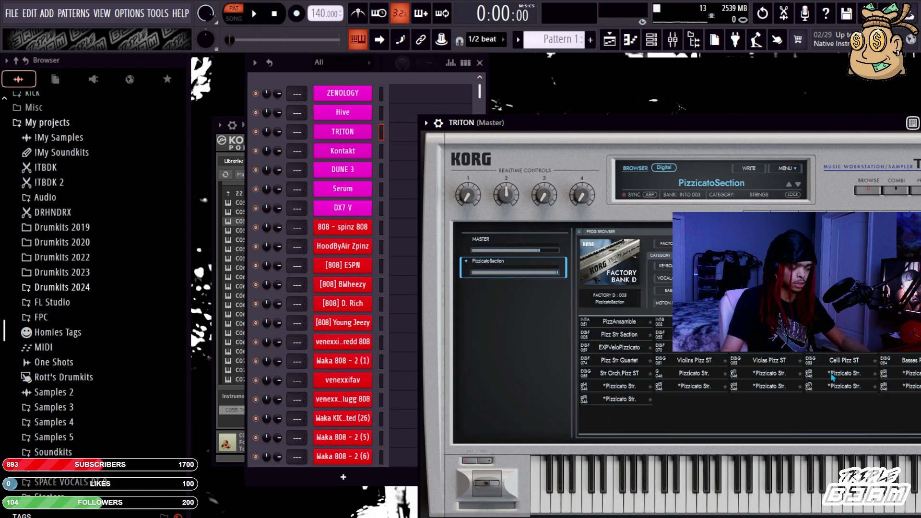
{"action": "left_click", "coordinate": [615, 373]}
{"action": "left_click", "coordinate": [614, 323]}
{"action": "left_click", "coordinate": [415, 217]}
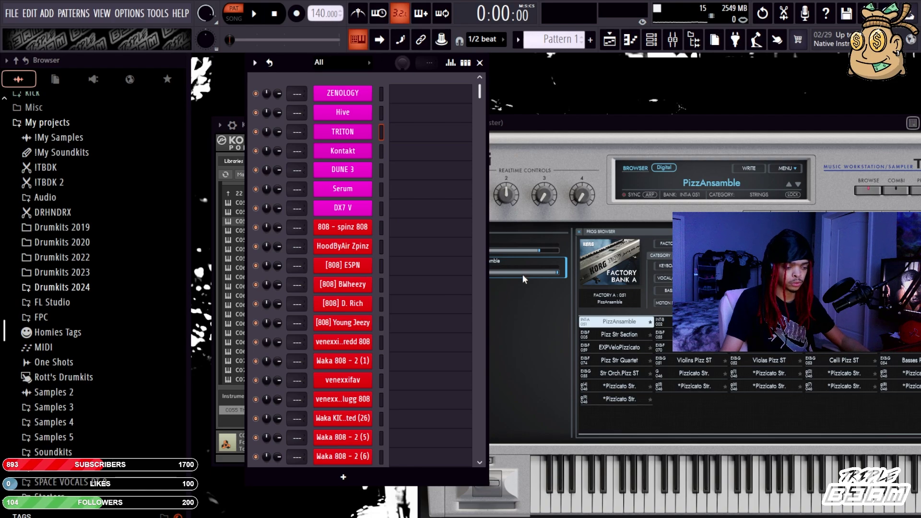
Add a TRITON Extreme channel, open its program browser, and reposition its window
{"action": "key", "text": "alt+c"}
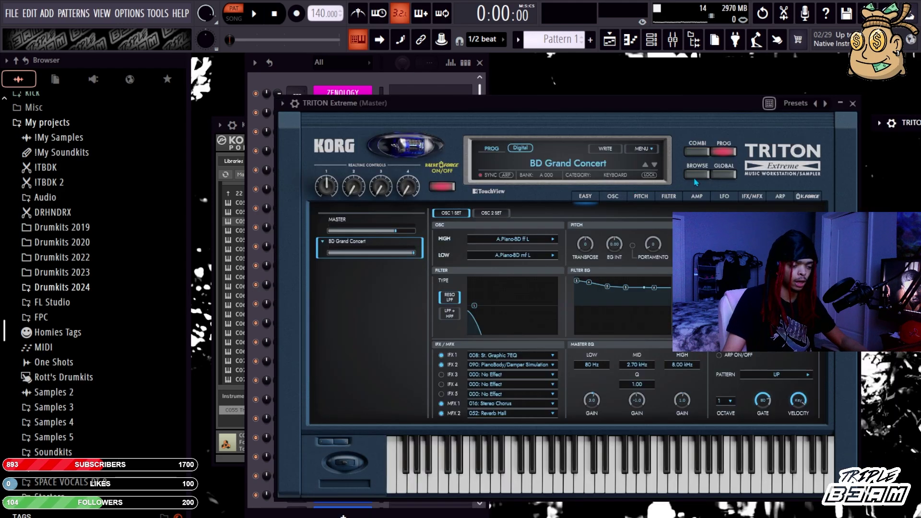
{"action": "left_click", "coordinate": [696, 175]}
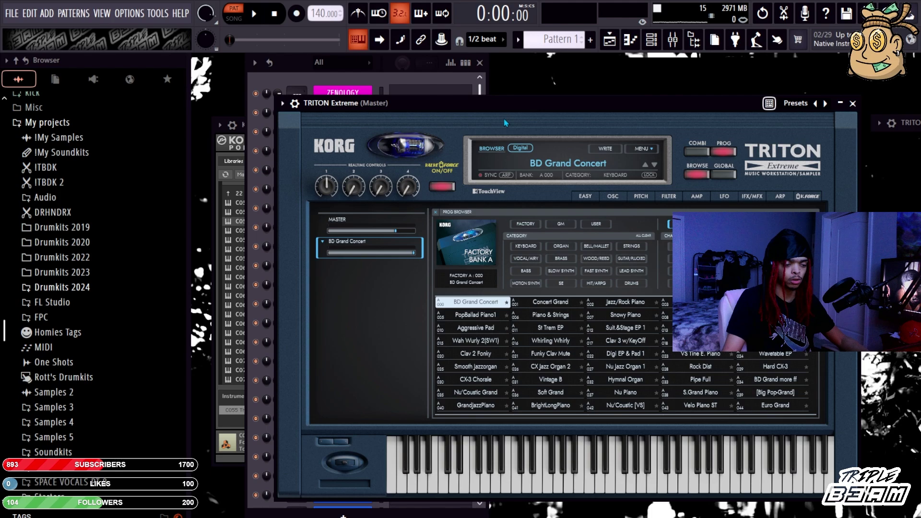
{"action": "left_click_drag", "start_coordinate": [518, 113], "coordinate": [542, 127]}
Add an ElectraX64 channel and reposition its plugin window so its controls are in view
{"action": "key", "text": "alt+F12"}
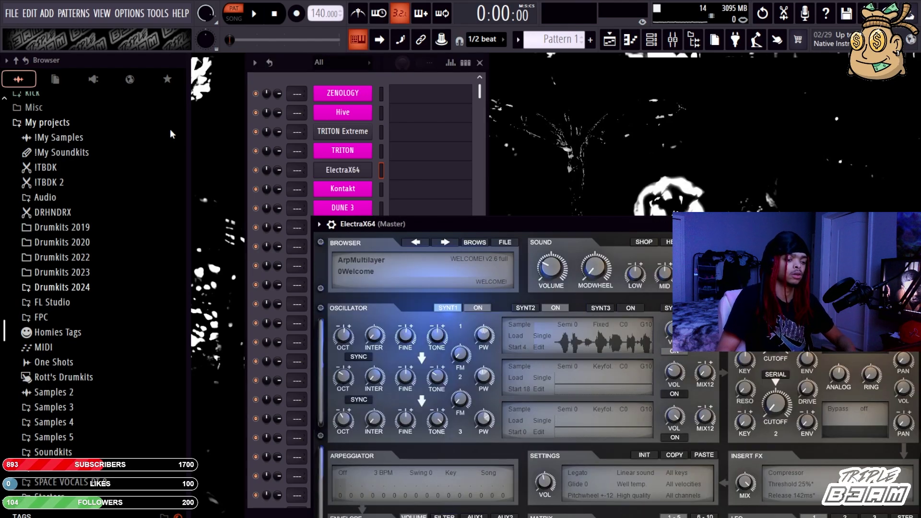
{"action": "left_click_drag", "start_coordinate": [439, 226], "coordinate": [411, 114]}
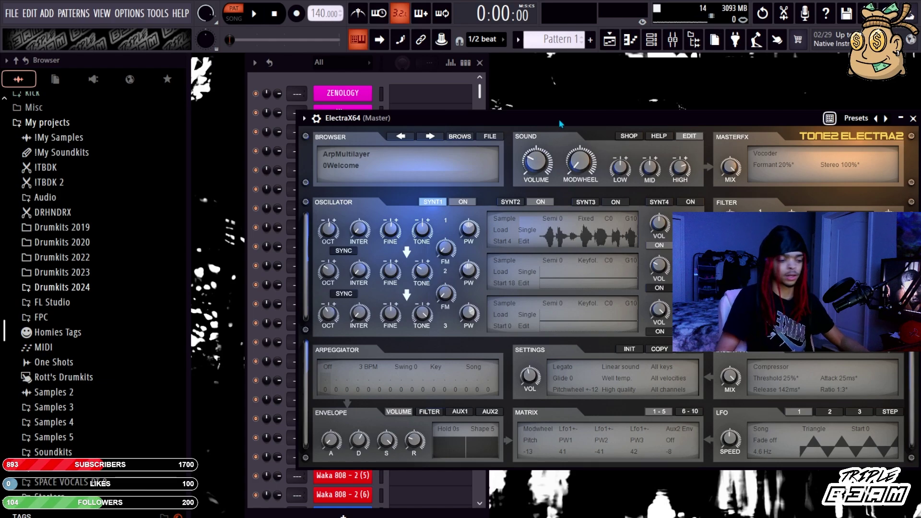
{"action": "left_click_drag", "start_coordinate": [442, 120], "coordinate": [471, 159]}
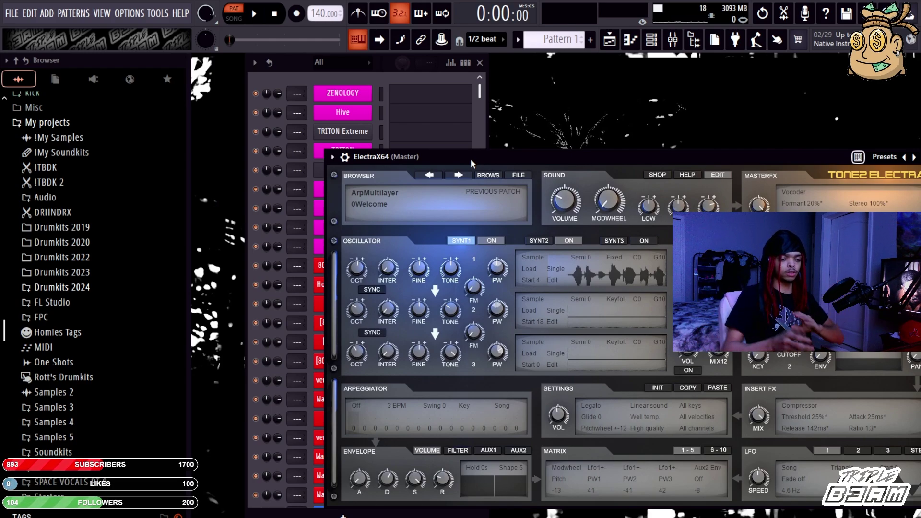
Browse ElectraX64's patches to 2Dubstep YaiYai XS from the DroidWobble bank and reposition the window to show the LFO section
{"action": "left_click", "coordinate": [399, 212]}
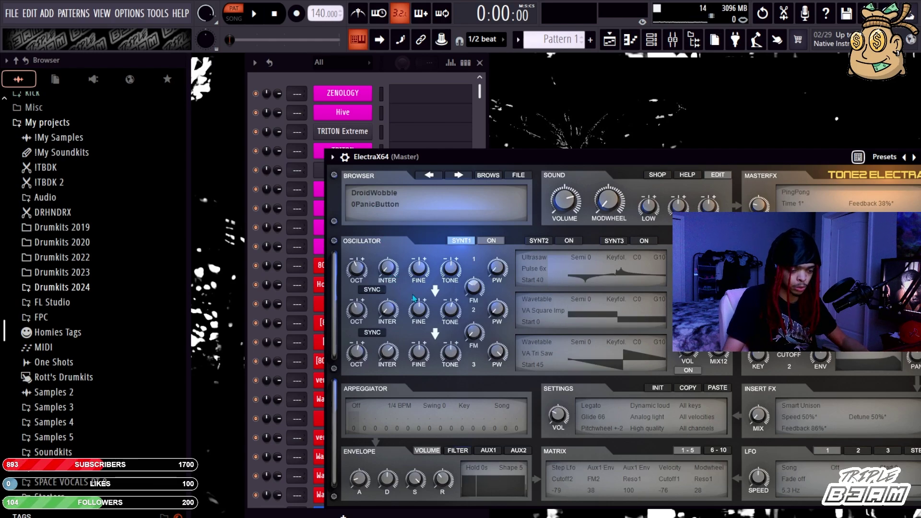
{"action": "left_click", "coordinate": [458, 175]}
{"action": "left_click_drag", "start_coordinate": [540, 159], "coordinate": [517, 72]}
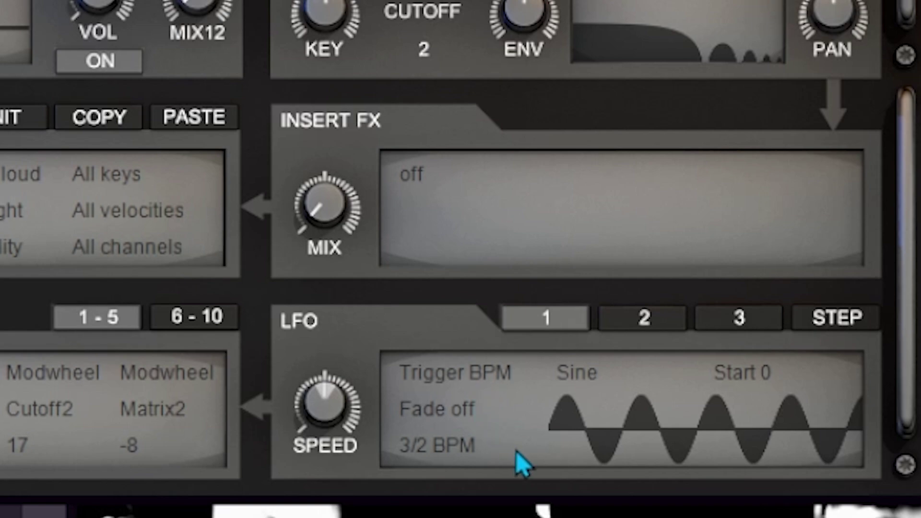
Set LFO 1 of the ElectraX64 patch to Song BPM sync with a speed of 2 BPM
{"action": "left_click", "coordinate": [435, 371]}
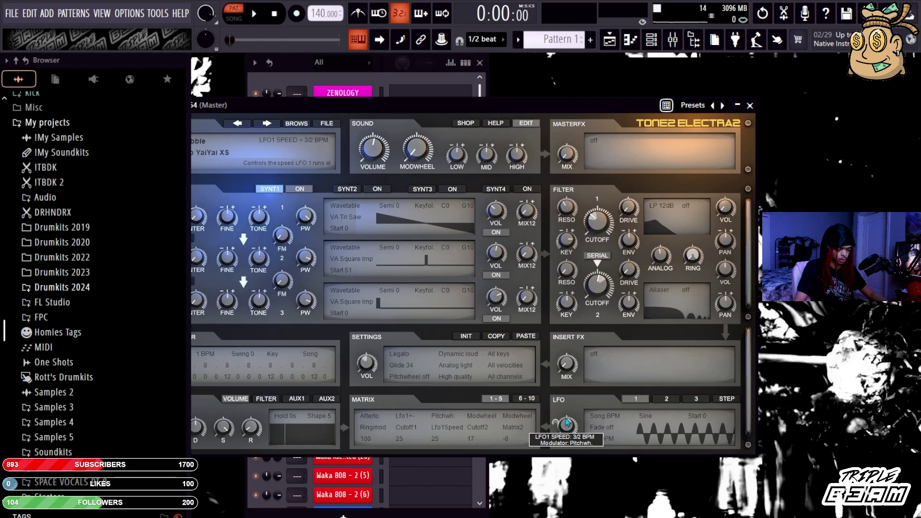
{"action": "left_click_drag", "start_coordinate": [570, 424], "coordinate": [575, 423]}
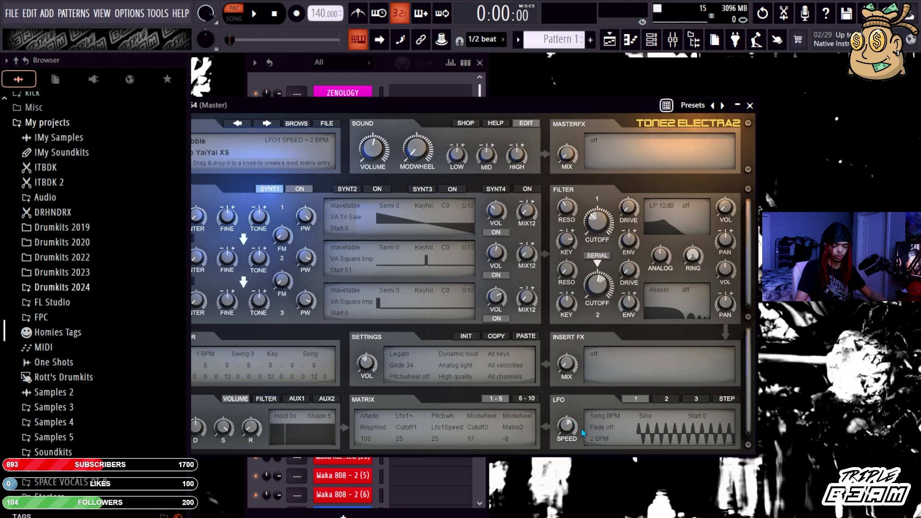
{"action": "mouse_move", "coordinate": [572, 428]}
{"action": "mouse_move", "coordinate": [569, 429]}
{"action": "left_mouse_down"}
{"action": "mouse_move", "coordinate": [565, 392]}
{"action": "mouse_move", "coordinate": [581, 426]}
{"action": "left_mouse_up"}
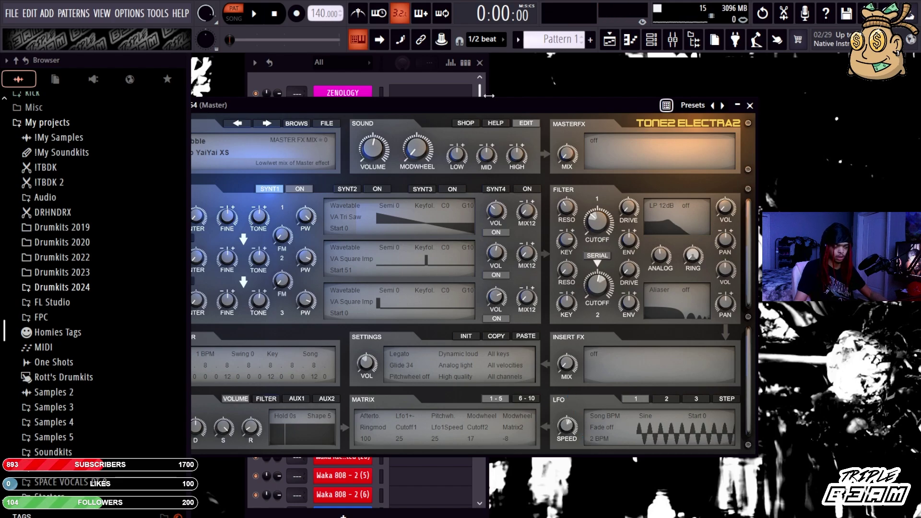
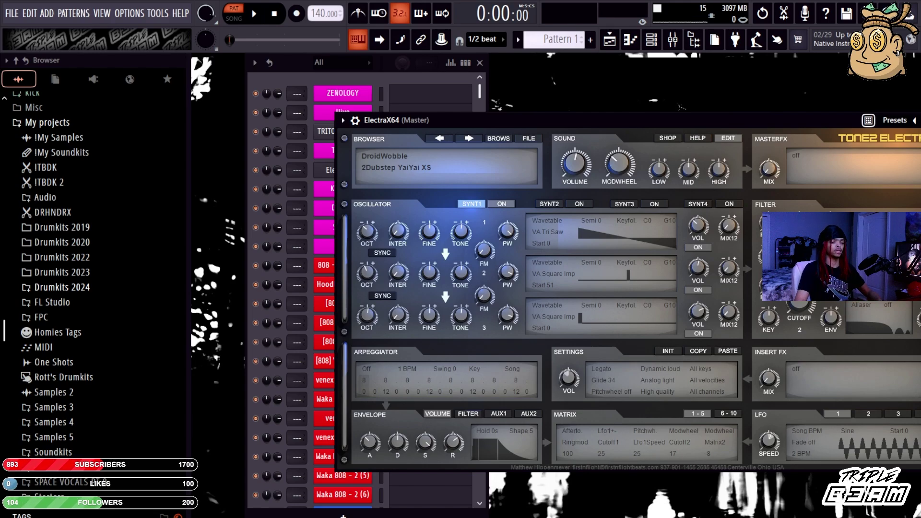
Close the ElectraX64 window and add an FM8 channel
{"action": "key", "text": "Escape"}
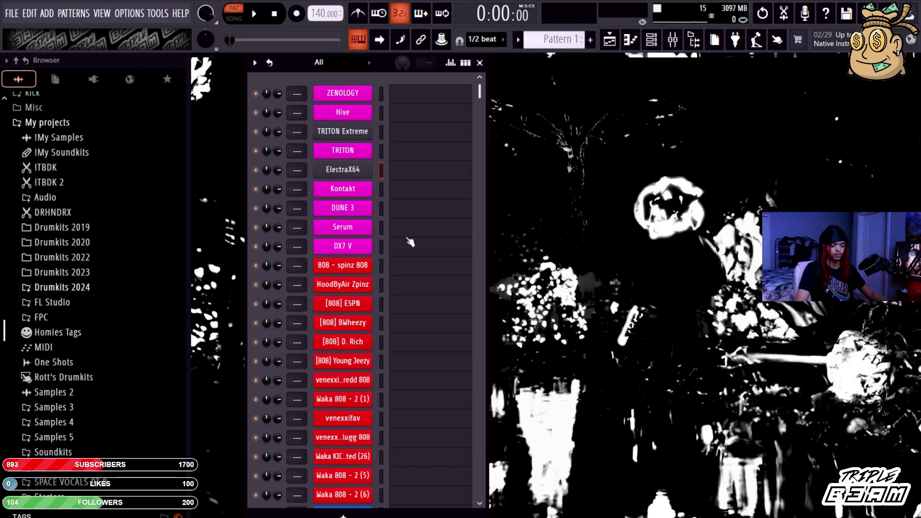
{"action": "left_click", "coordinate": [355, 209]}
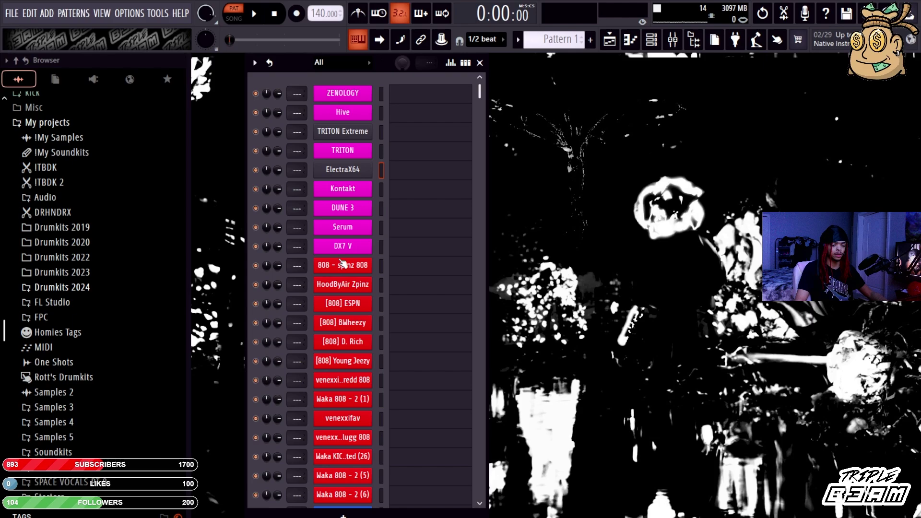
{"action": "left_click", "coordinate": [159, 479]}
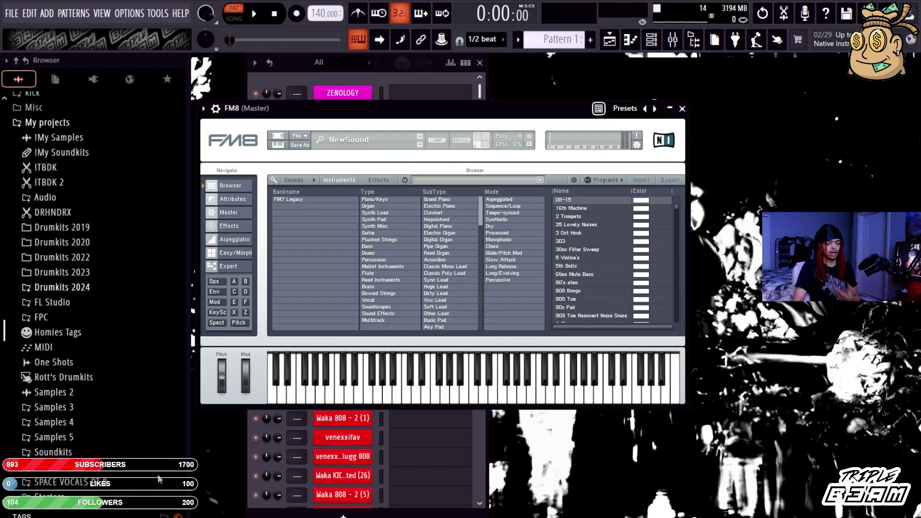
Audition FM8's Synth Lead sounds, including Booster, Cutsynth and Heavy Sync, select Mars Attacks, and close the plugin
{"action": "left_click", "coordinate": [373, 214]}
{"action": "left_click", "coordinate": [602, 250]}
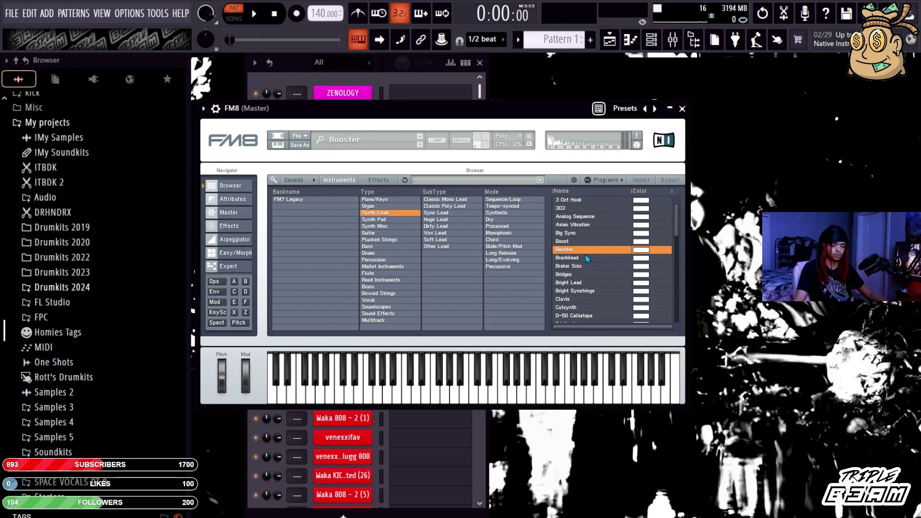
{"action": "left_click", "coordinate": [583, 282]}
{"action": "left_click", "coordinate": [583, 307]}
{"action": "scroll", "coordinate": [582, 288], "scroll_direction": "down", "scroll_amount": 5}
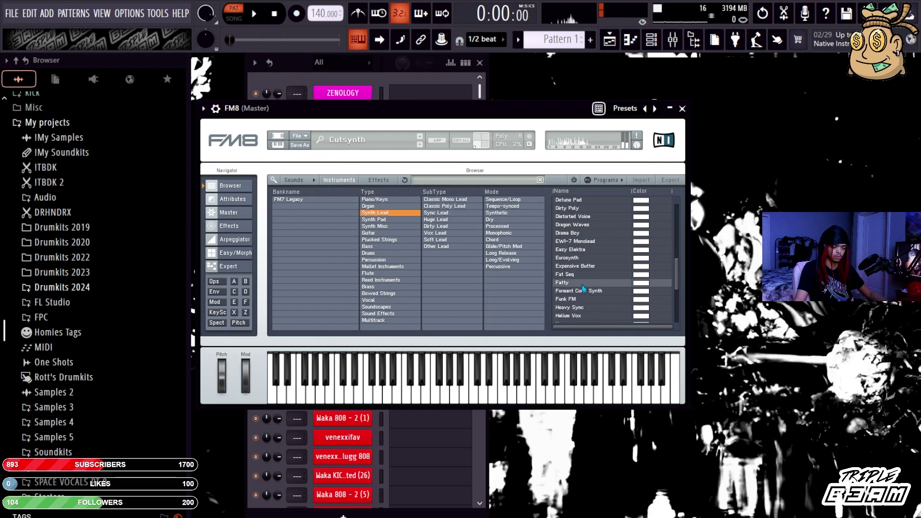
{"action": "left_click", "coordinate": [582, 283]}
{"action": "left_click", "coordinate": [583, 241]}
{"action": "left_click", "coordinate": [583, 307]}
{"action": "scroll", "coordinate": [586, 267], "scroll_direction": "down", "scroll_amount": 5}
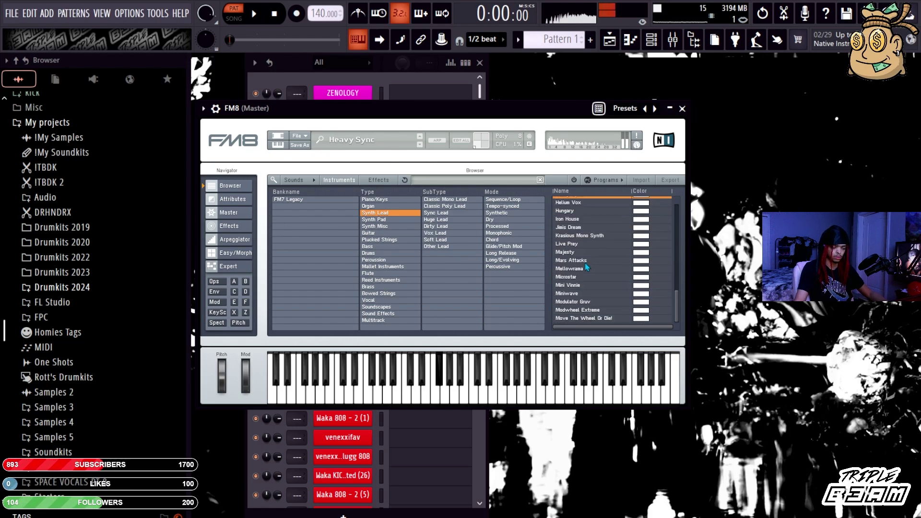
{"action": "left_click", "coordinate": [585, 260]}
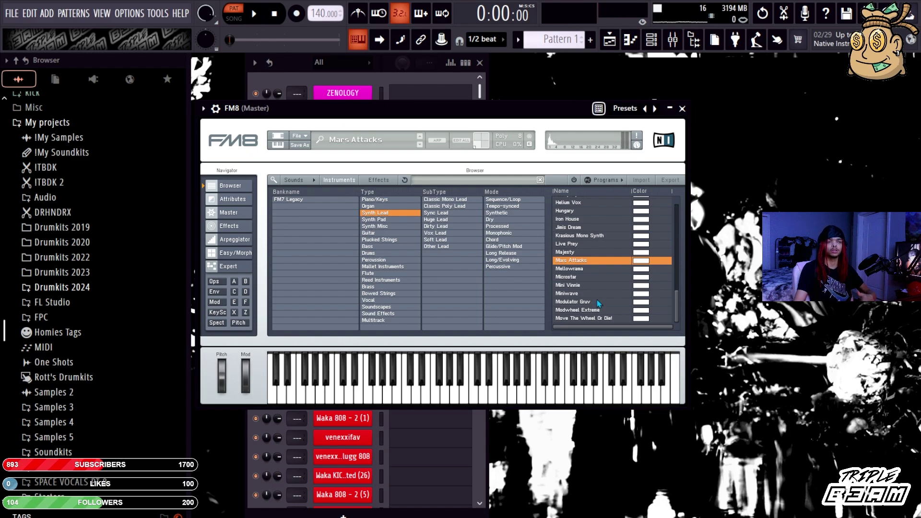
{"action": "key", "text": "Escape"}
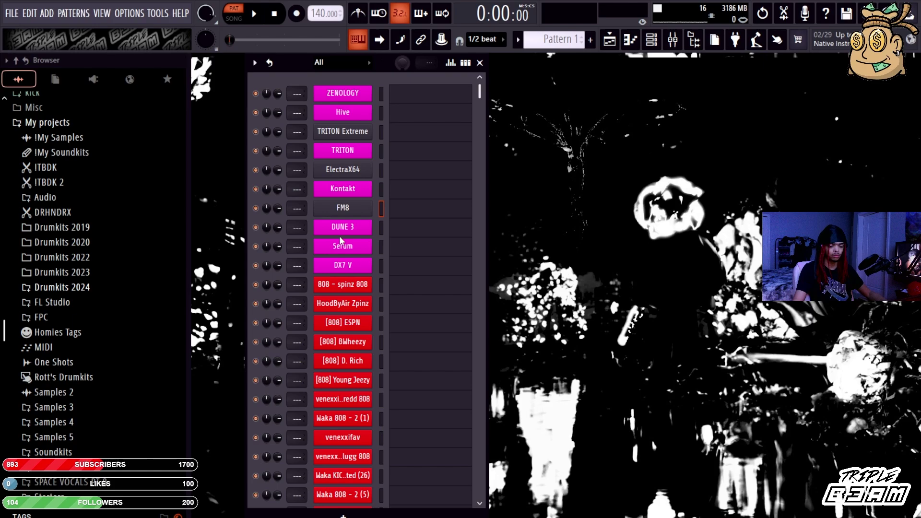
Add a ROTT THERAMIN 2 channel above FM8 and reposition its plugin window
{"action": "left_click", "coordinate": [382, 191]}
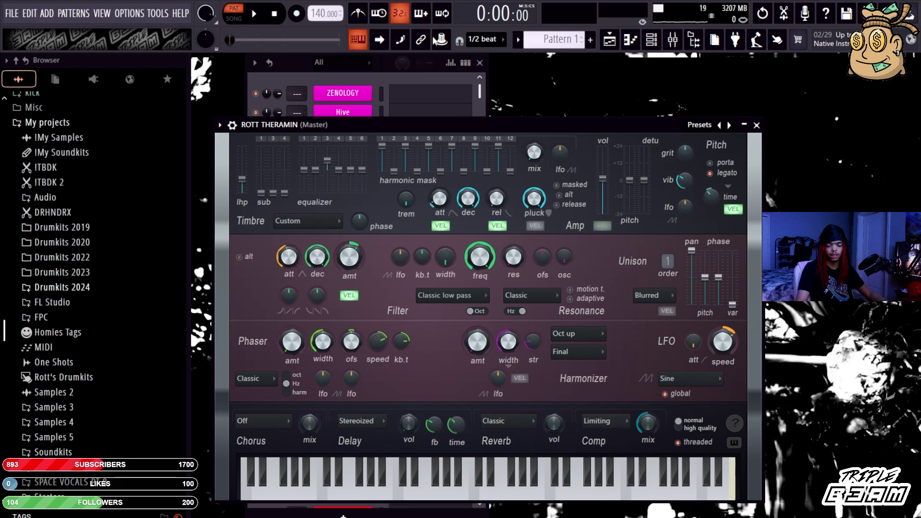
{"action": "left_click_drag", "start_coordinate": [355, 125], "coordinate": [514, 168]}
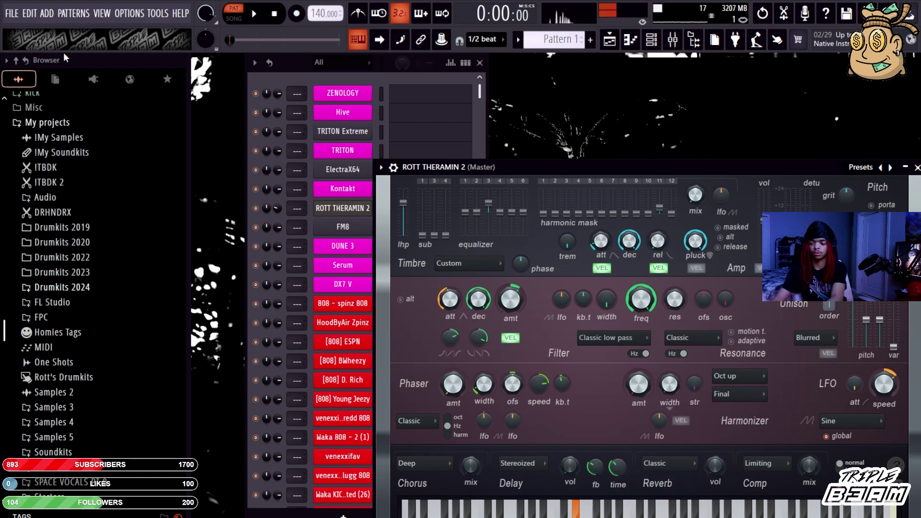
{"action": "left_click_drag", "start_coordinate": [547, 166], "coordinate": [557, 119]}
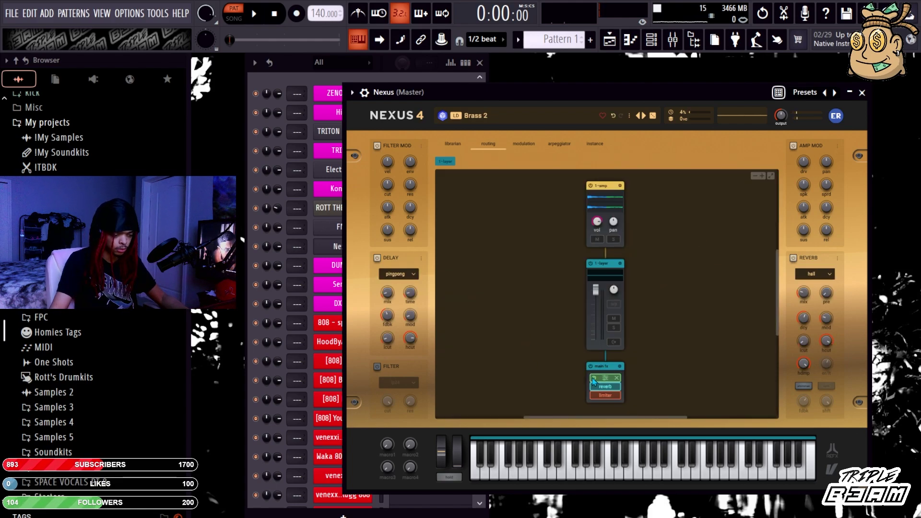
Turn off the delay, reverb and limiter on Nexus's Brass 2 preset and adjust its amp release
{"action": "left_click", "coordinate": [594, 378]}
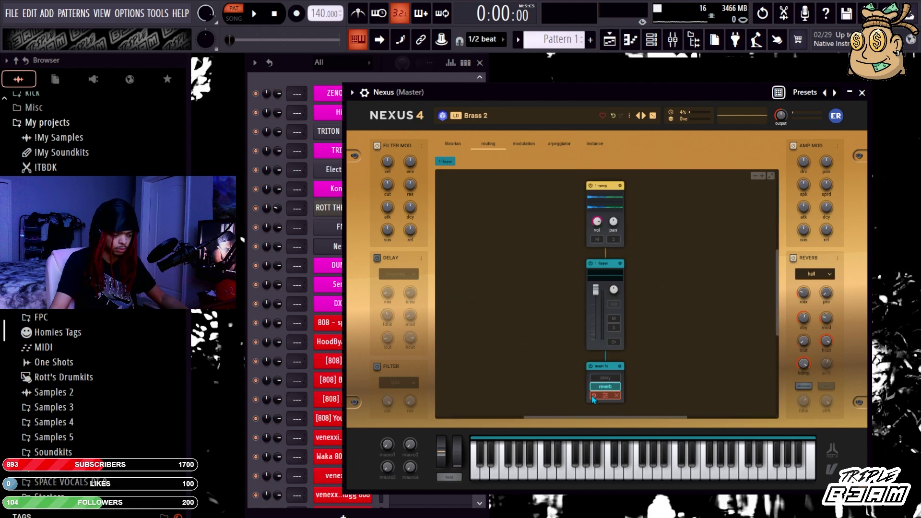
{"action": "left_click", "coordinate": [594, 386]}
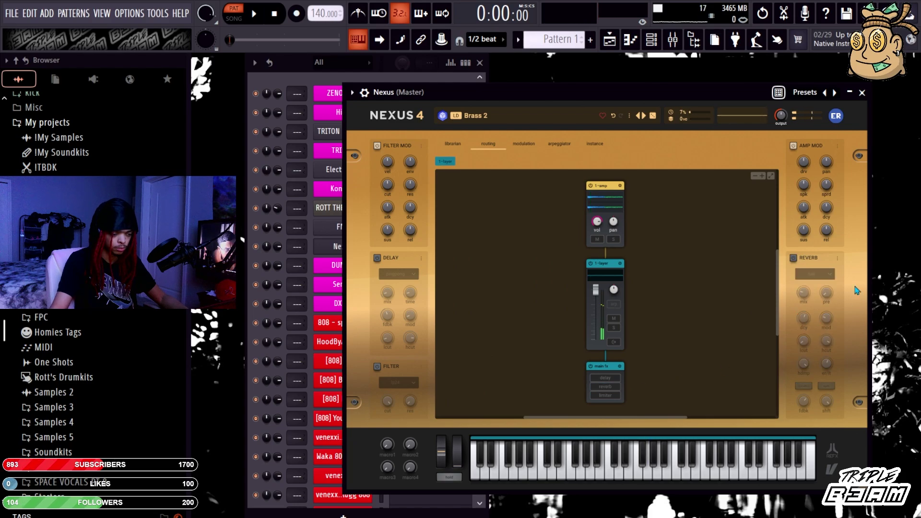
{"action": "left_click_drag", "start_coordinate": [826, 230], "coordinate": [829, 233]}
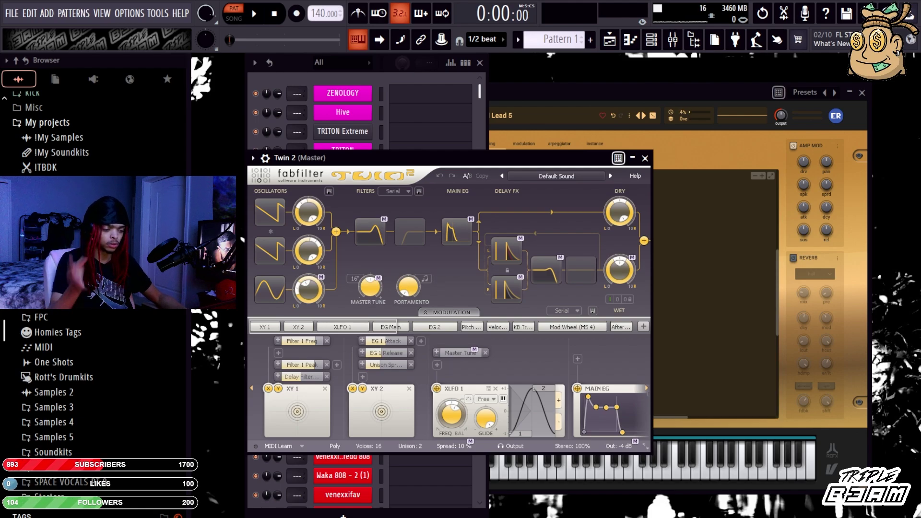
Step through Twin 2's presets from Default Sound, past Bite Marks DJM, to Horn Safari DJM
{"action": "left_click", "coordinate": [610, 175]}
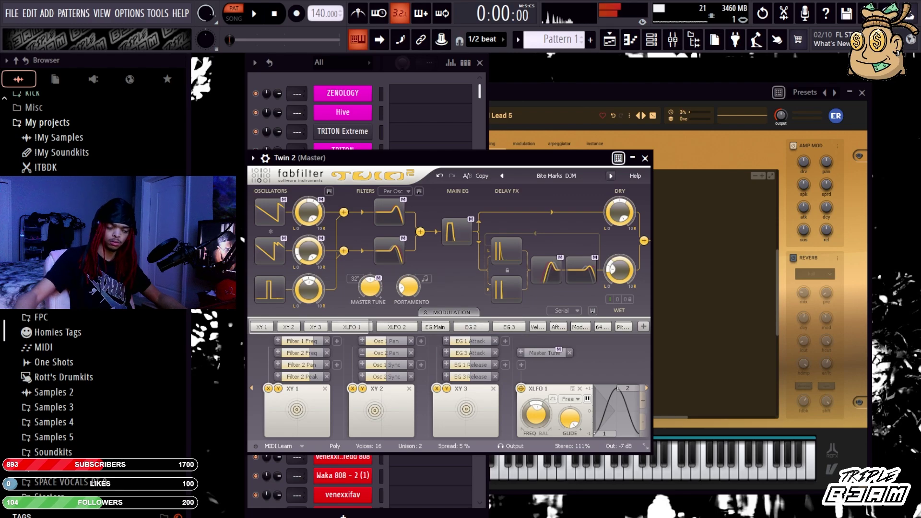
{"action": "left_click", "coordinate": [609, 175]}
{"action": "left_click", "coordinate": [610, 175]}
{"action": "left_click", "coordinate": [610, 176]}
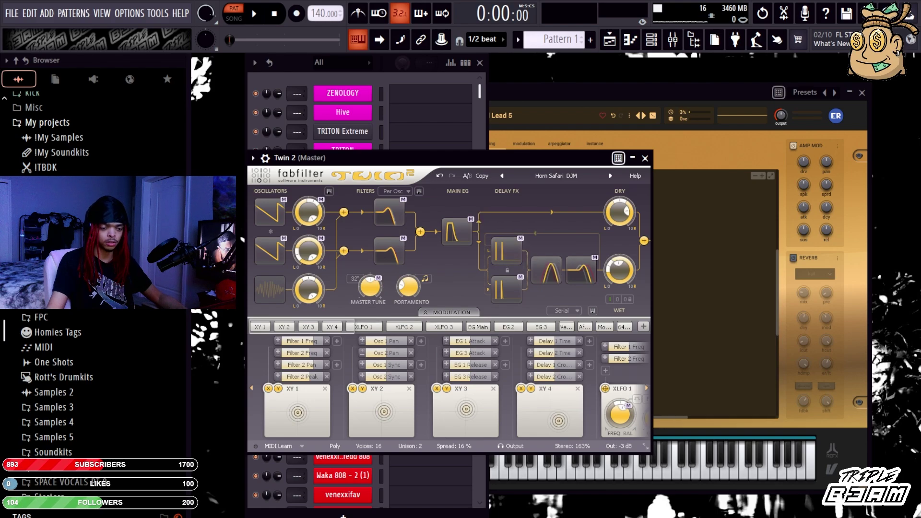
Close all open plugin windows and bring back only the Channel Rack
{"action": "left_click", "coordinate": [333, 94]}
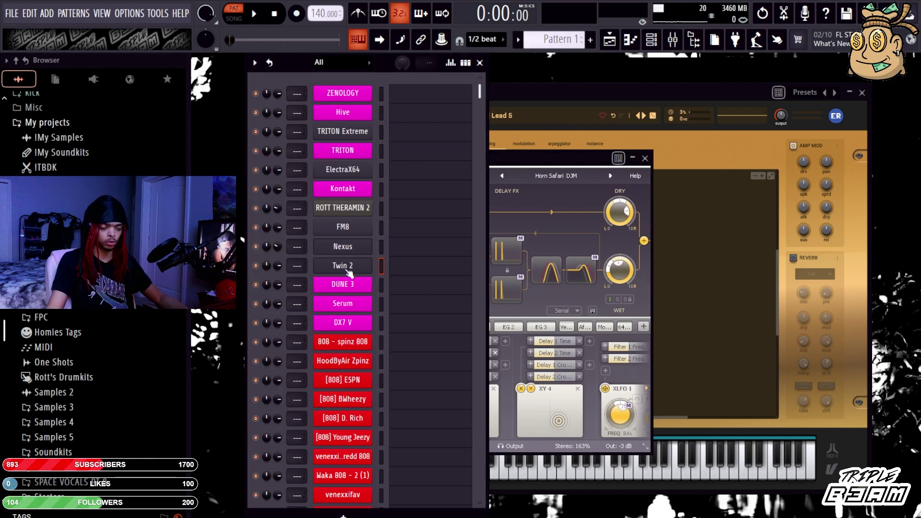
{"action": "left_click", "coordinate": [666, 87]}
{"action": "key", "text": "F12"}
{"action": "key", "text": "F6"}
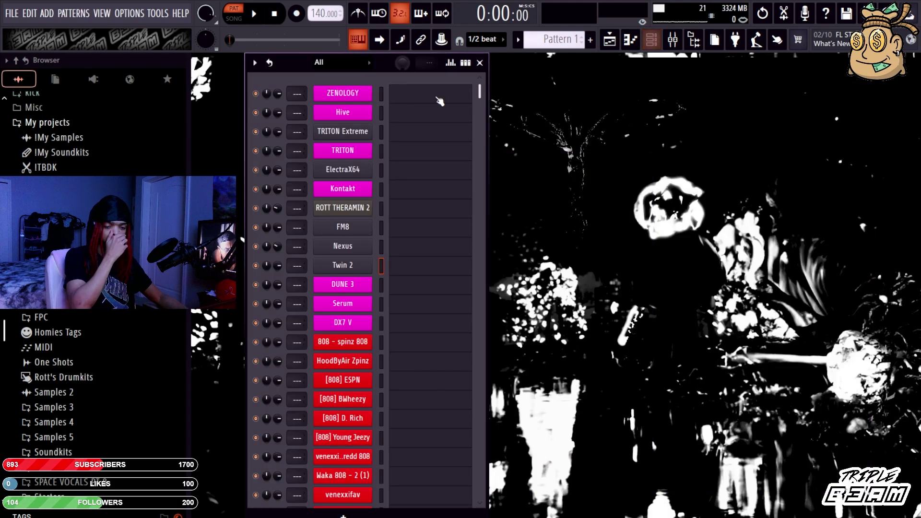
Move the Channel Rack to the middle of the workspace and select the channels from Twin 2 up to ZENOLOGY
{"action": "left_click_drag", "start_coordinate": [377, 120], "coordinate": [521, 143]}
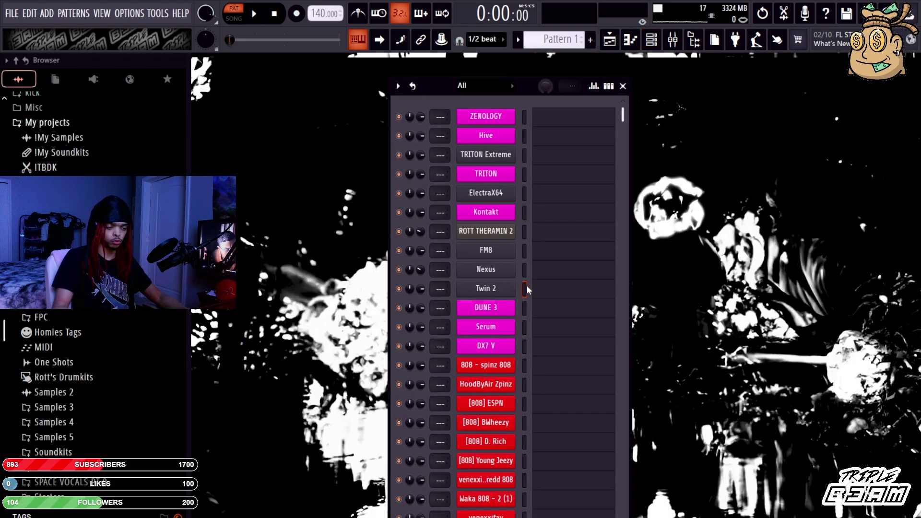
{"action": "left_click_drag", "start_coordinate": [525, 288], "coordinate": [524, 115]}
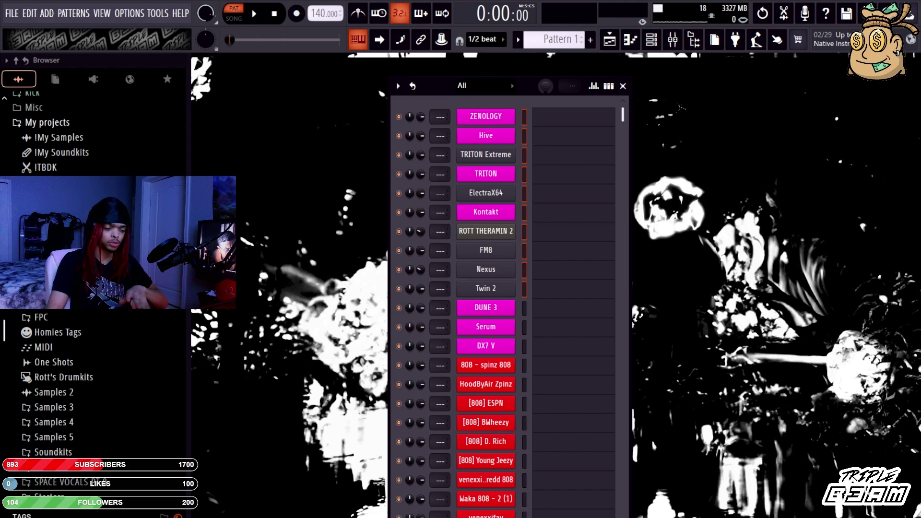
In Drumkits 2022, collapse the Venexxi 3k Drumkit and open the Sounds folder of waka-flocka-sound-kit-xxl
{"action": "left_click", "coordinate": [53, 257]}
{"action": "left_click", "coordinate": [101, 164]}
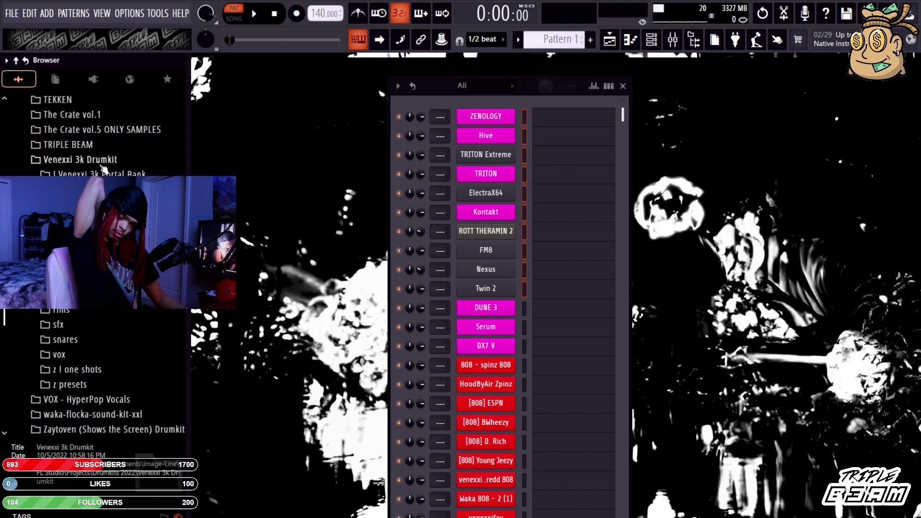
{"action": "left_click", "coordinate": [102, 163]}
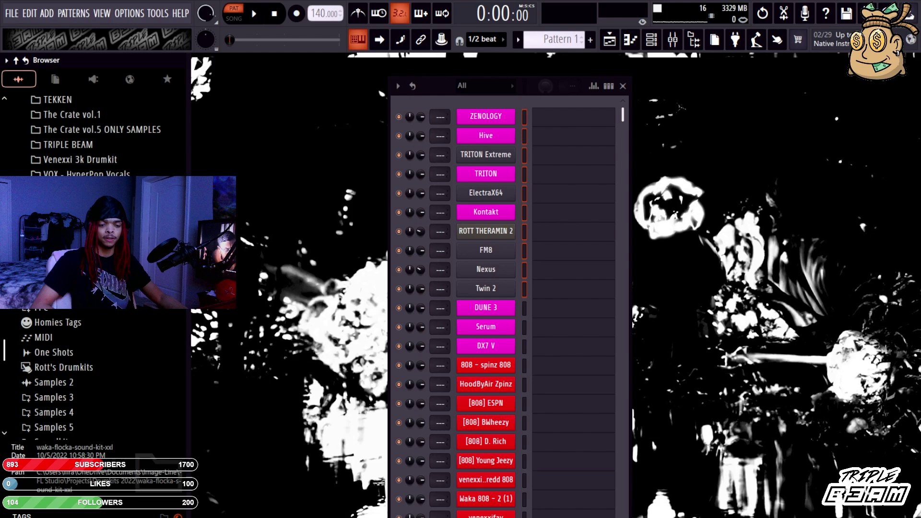
{"action": "left_click", "coordinate": [103, 203]}
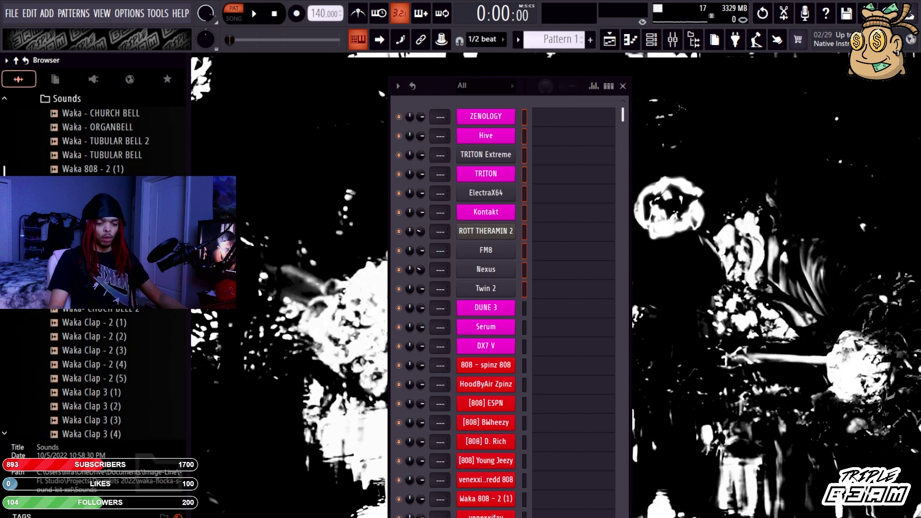
Audition the Waka KICK Edited samples, including (5), (6), (22), (23) and (24), for a new 808
{"action": "scroll", "coordinate": [127, 192], "scroll_direction": "down", "scroll_amount": 10}
{"action": "scroll", "coordinate": [117, 336], "scroll_direction": "down", "scroll_amount": 20}
{"action": "scroll", "coordinate": [117, 336], "scroll_direction": "up", "scroll_amount": 18}
{"action": "left_click", "coordinate": [118, 338]}
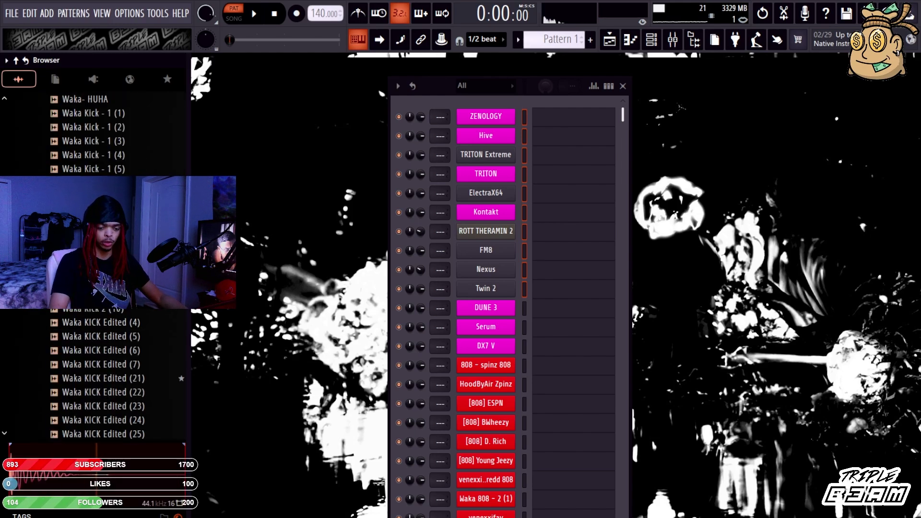
{"action": "left_click", "coordinate": [131, 351]}
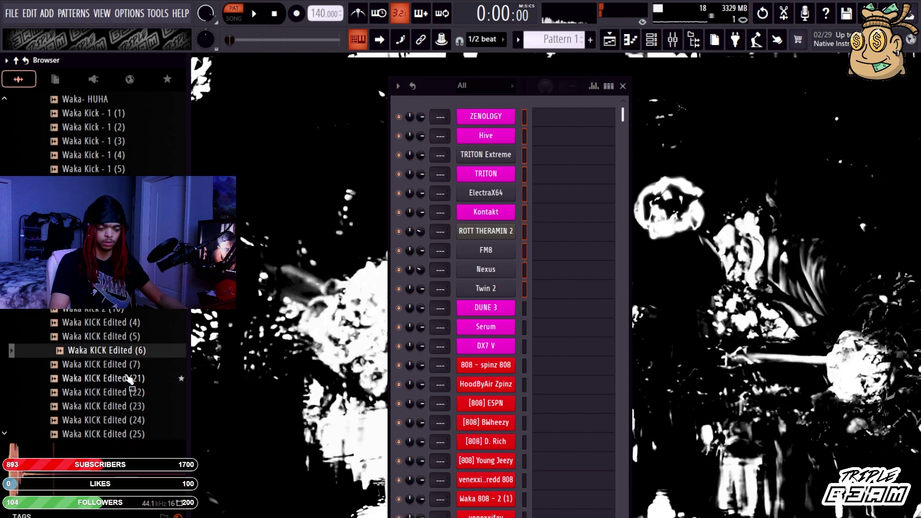
{"action": "left_click", "coordinate": [128, 393]}
{"action": "left_click", "coordinate": [132, 408]}
{"action": "left_click", "coordinate": [134, 422]}
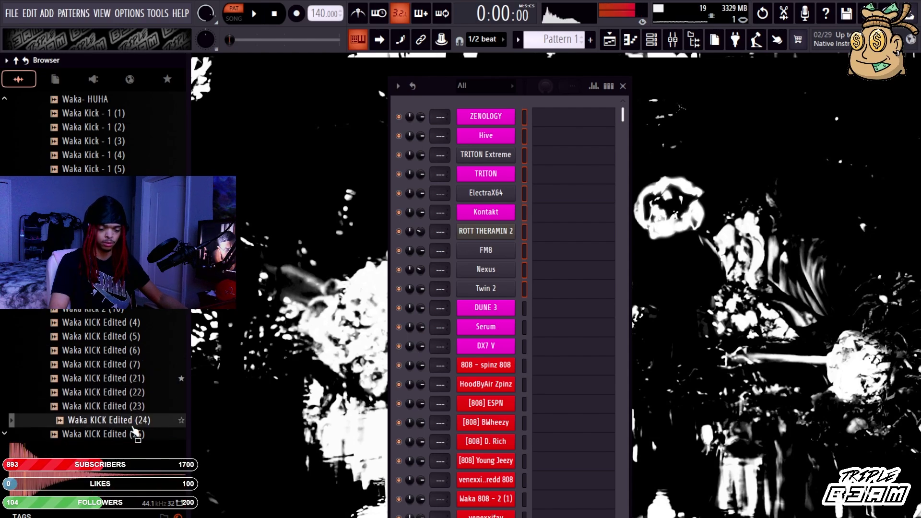
{"action": "scroll", "coordinate": [135, 421], "scroll_direction": "down", "scroll_amount": 6}
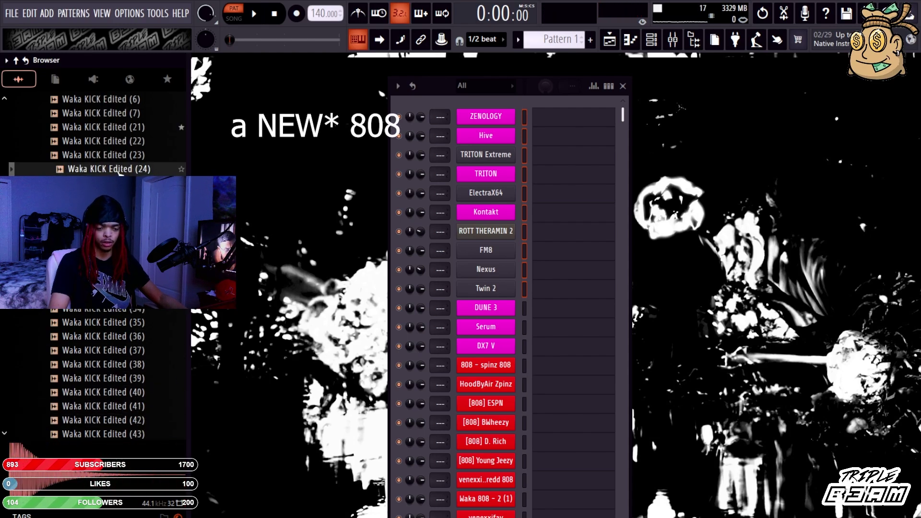
{"action": "left_click", "coordinate": [117, 183]}
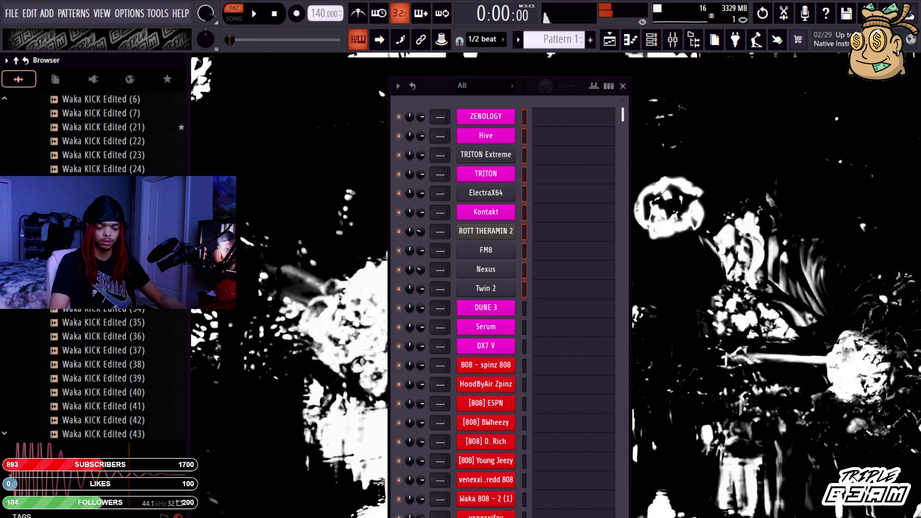
Browse the Snares and Claps folders of the Zaytoven (Shows the Screen) Drumkit and preview a clap
{"action": "left_click", "coordinate": [111, 327]}
{"action": "scroll", "coordinate": [115, 350], "scroll_direction": "up", "scroll_amount": 10}
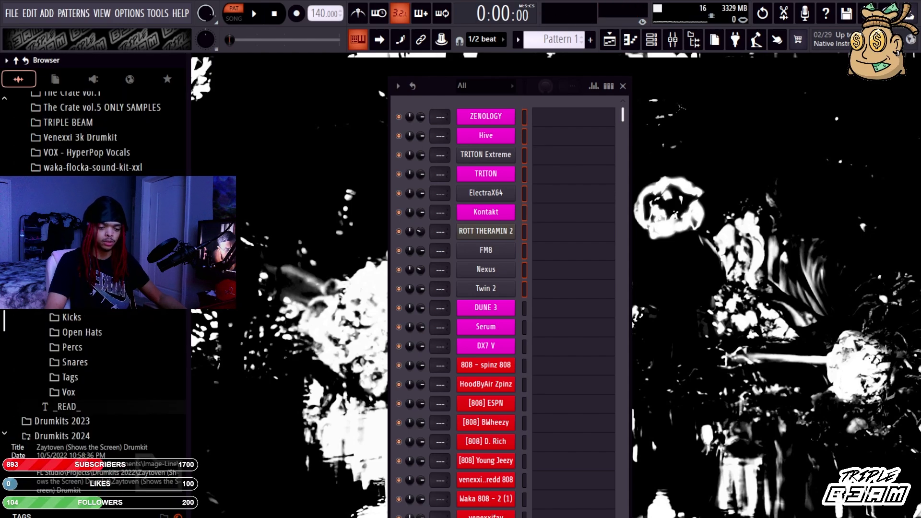
{"action": "left_click", "coordinate": [105, 362]}
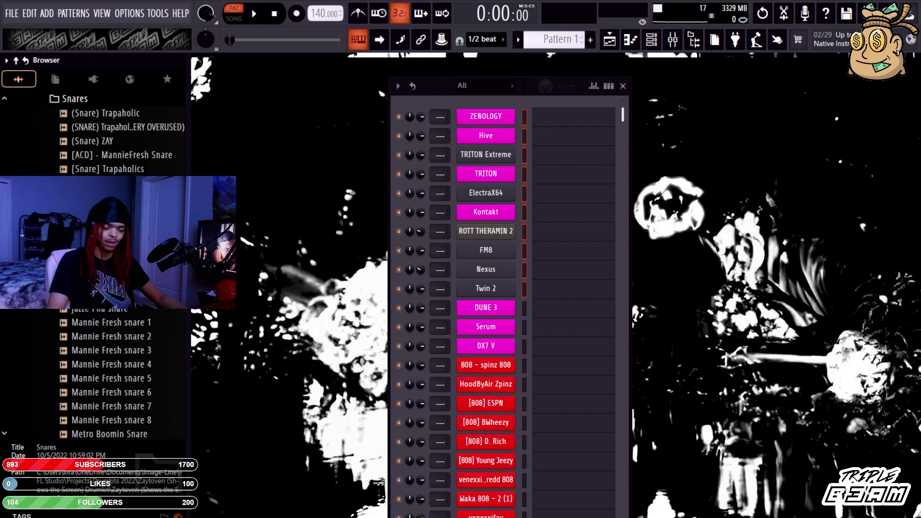
{"action": "scroll", "coordinate": [115, 316], "scroll_direction": "down", "scroll_amount": 6}
{"action": "scroll", "coordinate": [127, 322], "scroll_direction": "down", "scroll_amount": 7}
{"action": "left_click", "coordinate": [127, 323]}
{"action": "scroll", "coordinate": [128, 323], "scroll_direction": "up", "scroll_amount": 8}
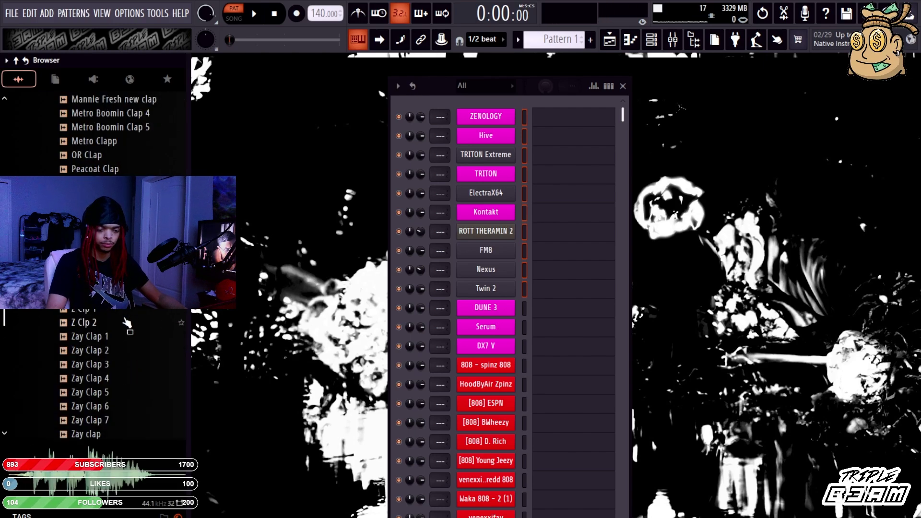
{"action": "scroll", "coordinate": [138, 324], "scroll_direction": "down", "scroll_amount": 8}
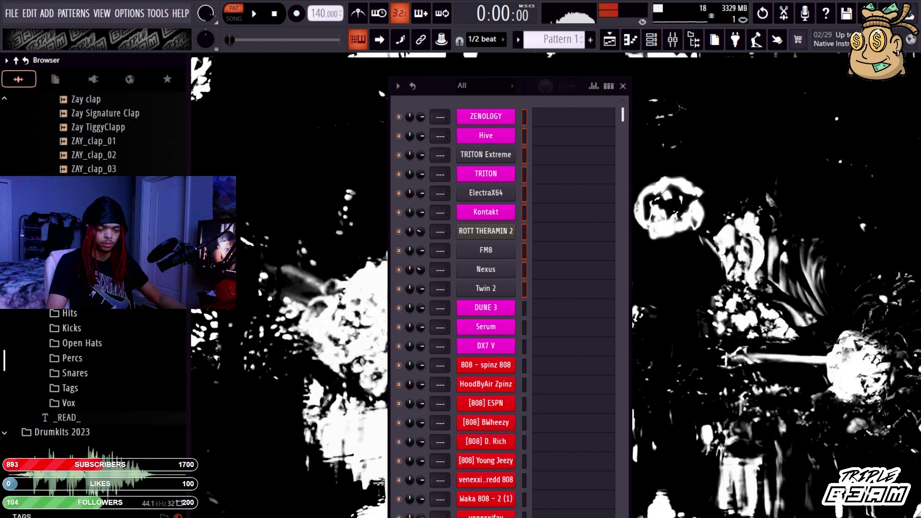
Look through the 808s and Kicks folders of the Zaytoven (Shows the Screen) Drumkit and collapse them
{"action": "left_click", "coordinate": [134, 268]}
{"action": "scroll", "coordinate": [96, 297], "scroll_direction": "up", "scroll_amount": 6}
{"action": "left_click", "coordinate": [96, 182]}
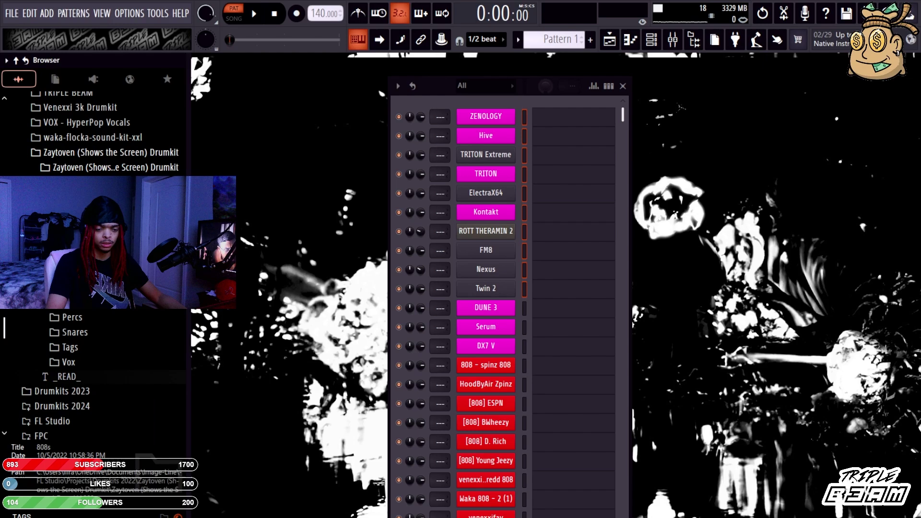
{"action": "left_click", "coordinate": [96, 286]}
{"action": "scroll", "coordinate": [96, 286], "scroll_direction": "up", "scroll_amount": 4}
{"action": "left_click", "coordinate": [134, 220]}
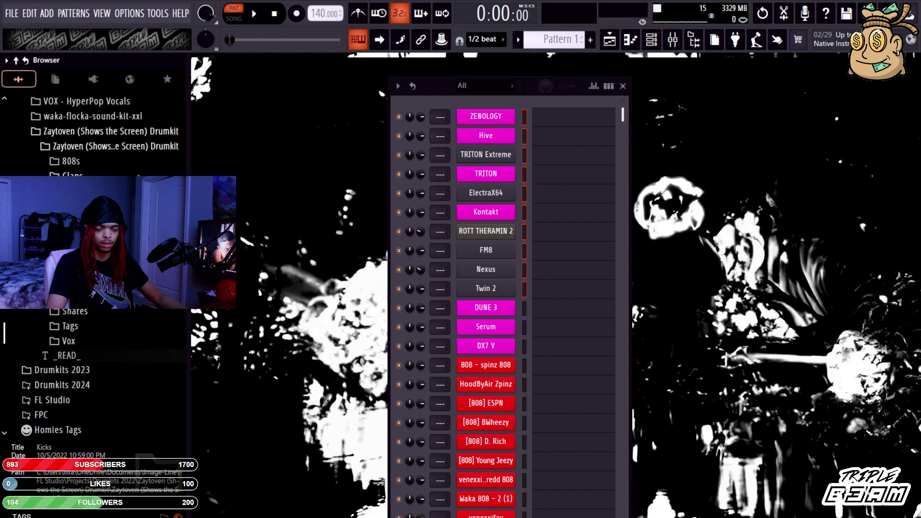
{"action": "left_click", "coordinate": [135, 134]}
Open the Snares folder of the D.Rich Official Drumkit in Drumkits 2023
{"action": "scroll", "coordinate": [141, 157], "scroll_direction": "up", "scroll_amount": 7}
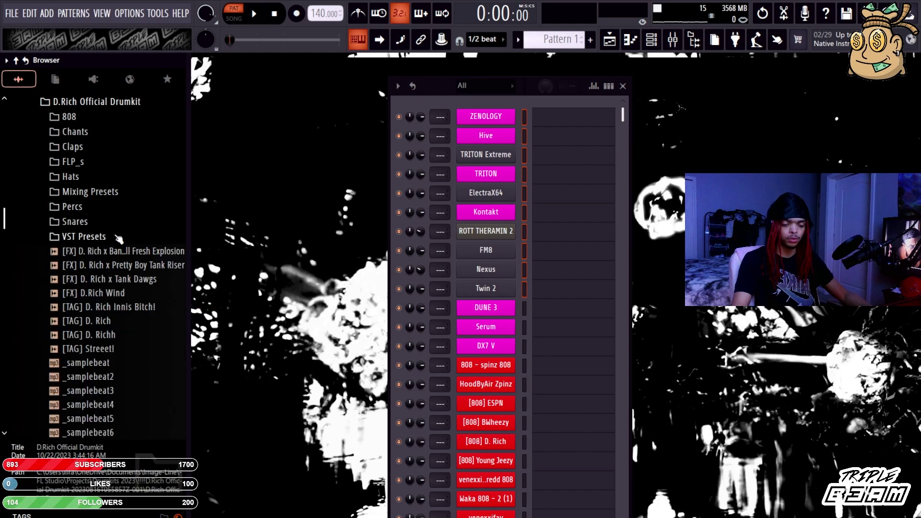
{"action": "left_click", "coordinate": [107, 226]}
{"action": "scroll", "coordinate": [161, 301], "scroll_direction": "down", "scroll_amount": 4}
{"action": "scroll", "coordinate": [158, 298], "scroll_direction": "down", "scroll_amount": 2}
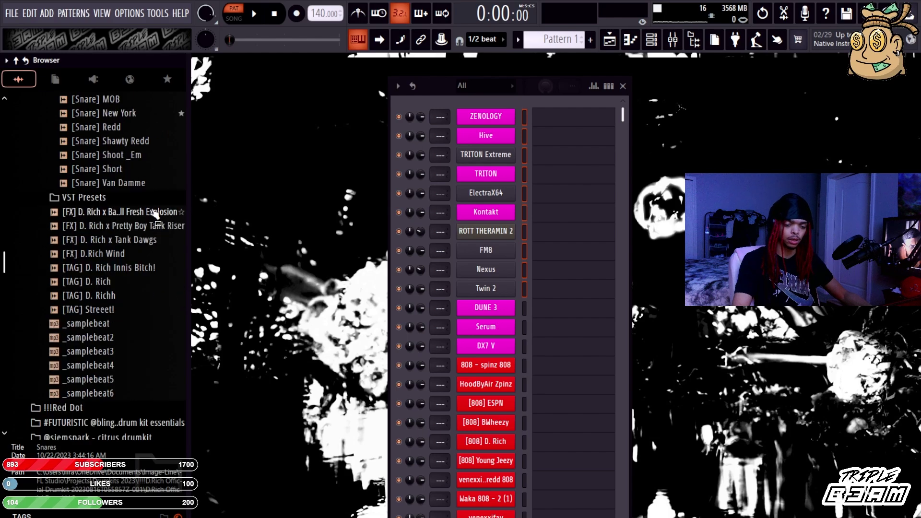
Audition the D.Rich snares from Van Damme up to Alpina Beamer, including Redd, Life On The Edge, Layered, Amen and Chief Keef
{"action": "left_click", "coordinate": [151, 186]}
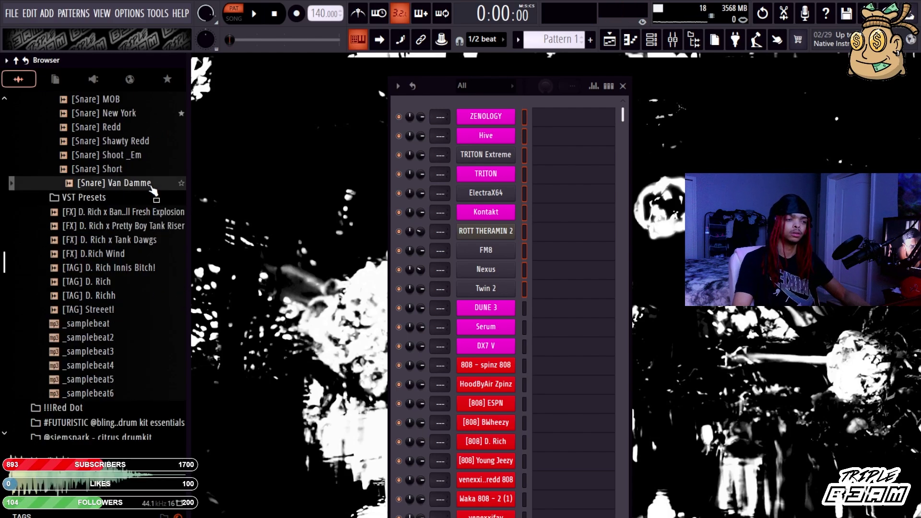
{"action": "key", "text": "Up"}
{"action": "key", "text": "Up"}
{"action": "key", "text": "Up"}
{"action": "key", "text": "Up"}
{"action": "key", "text": "Up"}
{"action": "key", "text": "Up"}
{"action": "key", "text": "Up"}
{"action": "key", "text": "Up"}
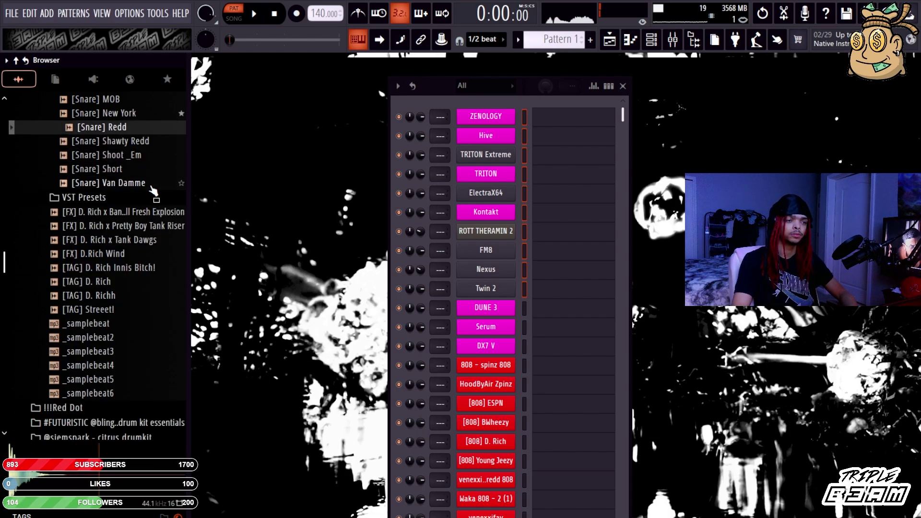
{"action": "key", "text": "Up"}
{"action": "key", "text": "Up"}
{"action": "key", "text": "Up"}
{"action": "key", "text": "Up"}
{"action": "key", "text": "Up"}
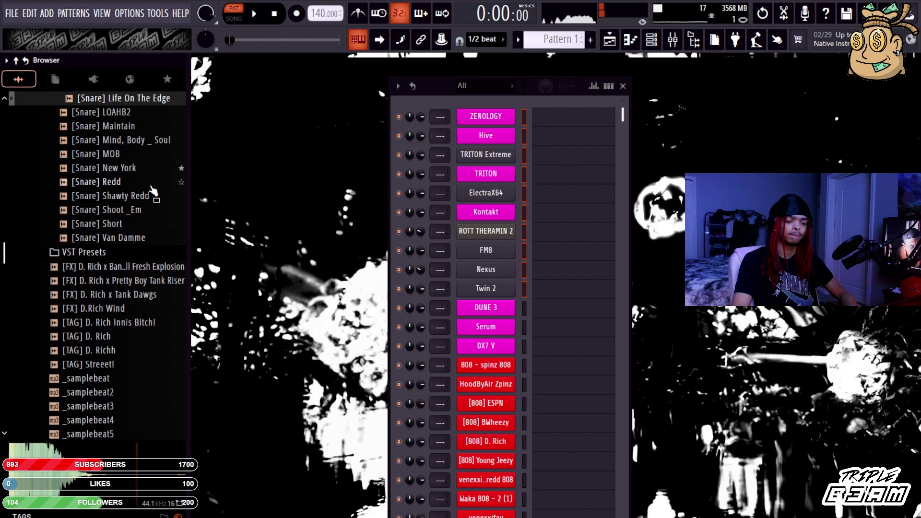
{"action": "key", "text": "Down"}
{"action": "key", "text": "Down"}
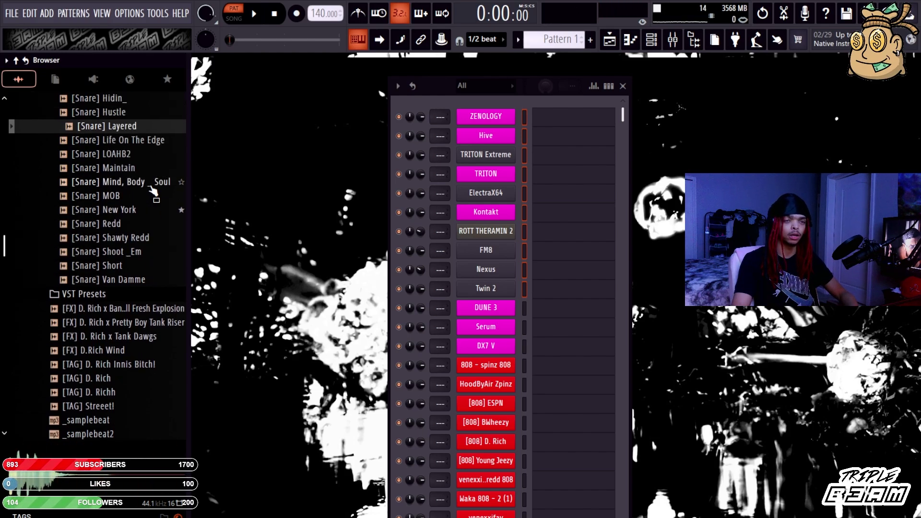
{"action": "key", "text": "Up"}
{"action": "key", "text": "Up"}
{"action": "key", "text": "Up"}
{"action": "key", "text": "Up"}
{"action": "key", "text": "Up"}
{"action": "key", "text": "Up"}
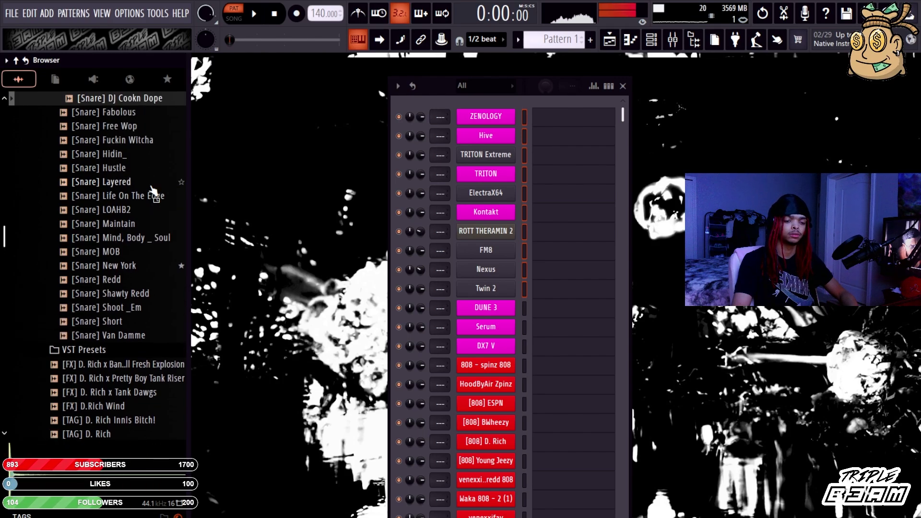
{"action": "key", "text": "Up"}
{"action": "key", "text": "Up"}
{"action": "key", "text": "Up"}
{"action": "key", "text": "Up"}
{"action": "key", "text": "Up"}
{"action": "key", "text": "Up"}
{"action": "key", "text": "Down"}
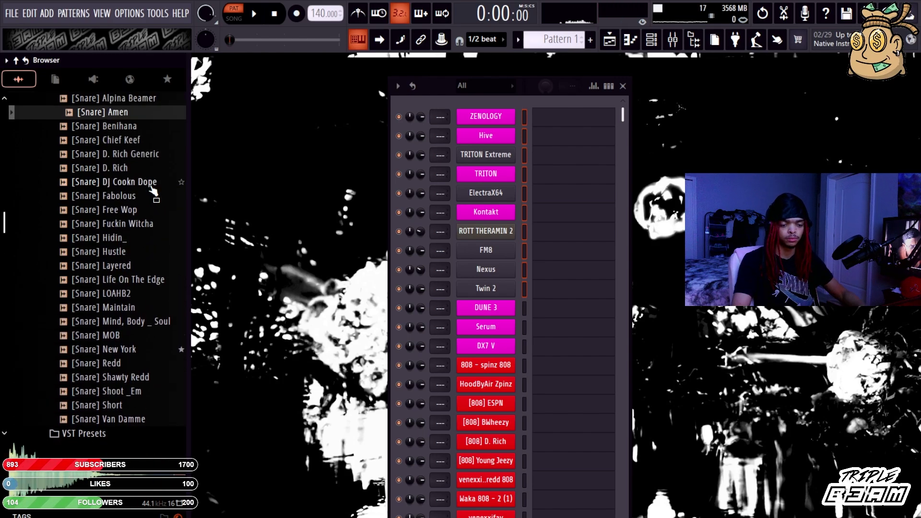
{"action": "scroll", "coordinate": [124, 153], "scroll_direction": "up", "scroll_amount": 2}
{"action": "left_click", "coordinate": [114, 224]}
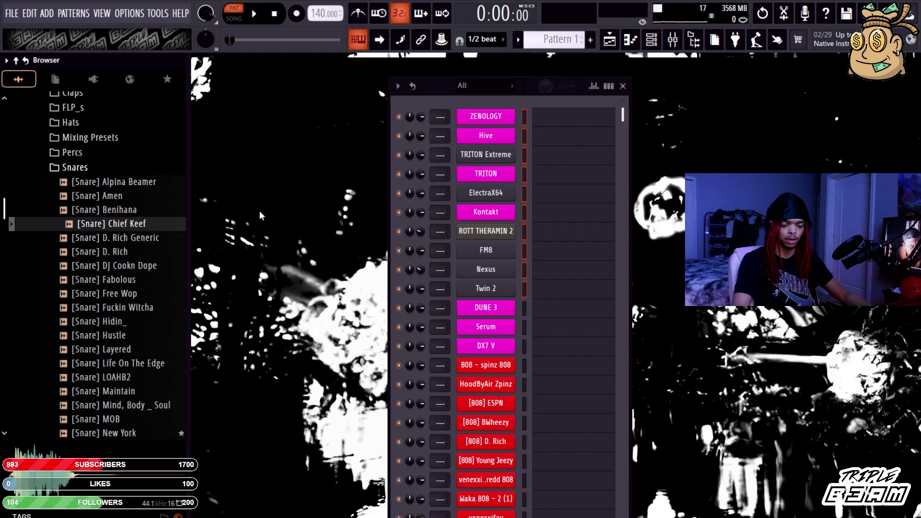
Open the D.Rich kit's Chants folder, audition [Chant] All There and collapse the folder
{"action": "scroll", "coordinate": [105, 221], "scroll_direction": "up", "scroll_amount": 6}
{"action": "left_click", "coordinate": [77, 244]}
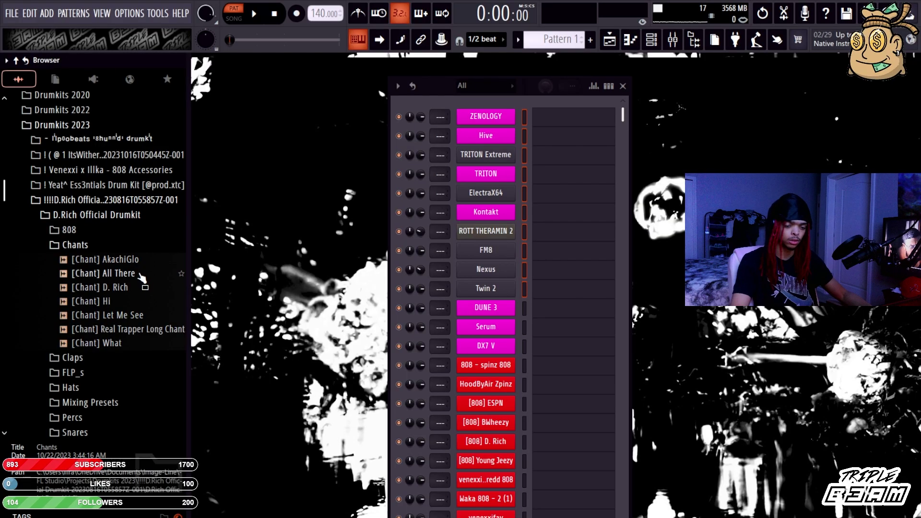
{"action": "left_click", "coordinate": [135, 280]}
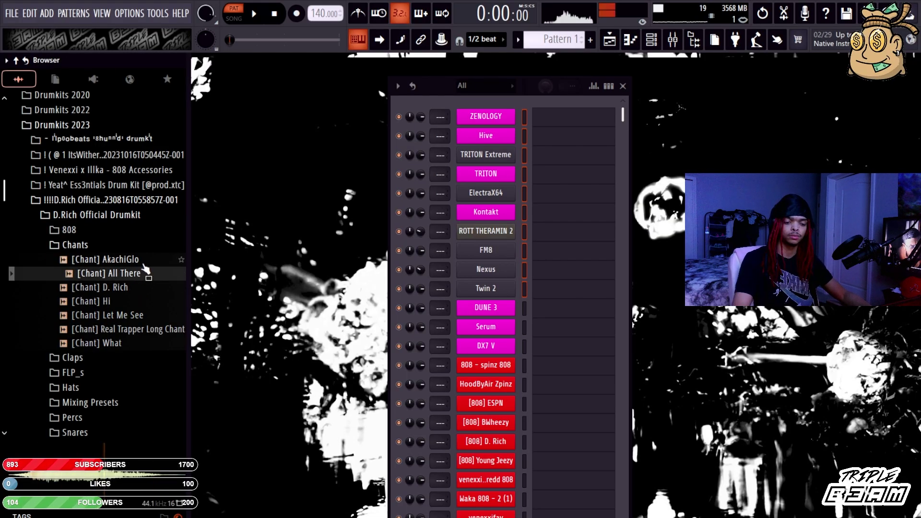
{"action": "left_click", "coordinate": [96, 245]}
Open the D.Rich kit's 808 folder and audition its samples from [808] 2007 D. Rich down to [Kick] Project Bitch
{"action": "left_click", "coordinate": [129, 231]}
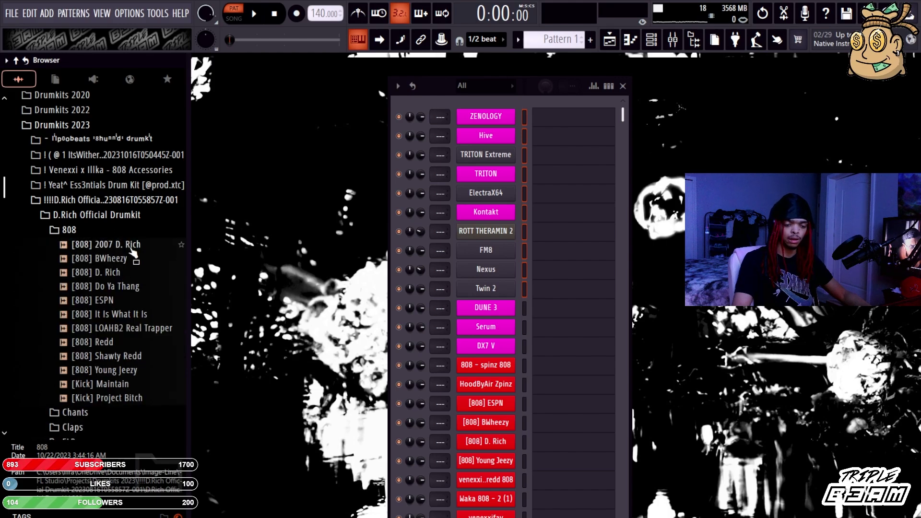
{"action": "left_click", "coordinate": [131, 249]}
{"action": "left_click", "coordinate": [131, 261]}
{"action": "left_click", "coordinate": [128, 275]}
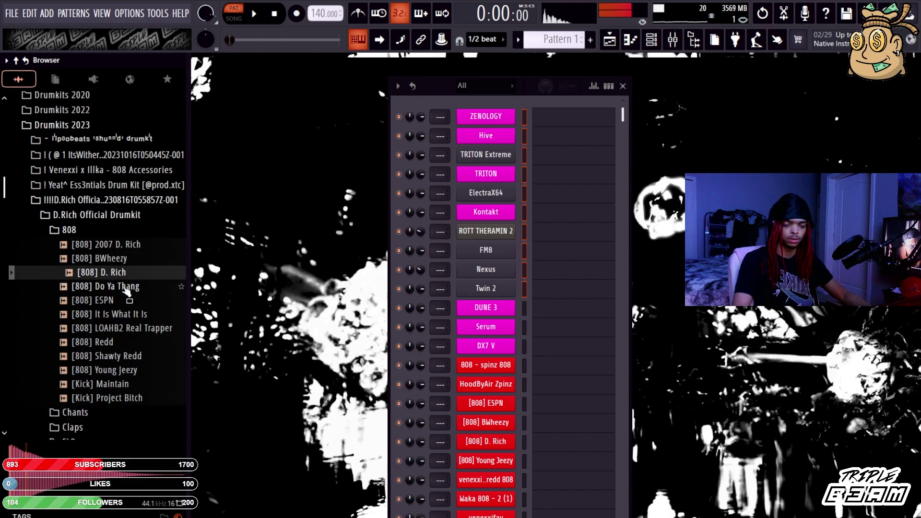
{"action": "left_click", "coordinate": [124, 298]}
{"action": "left_click", "coordinate": [128, 287]}
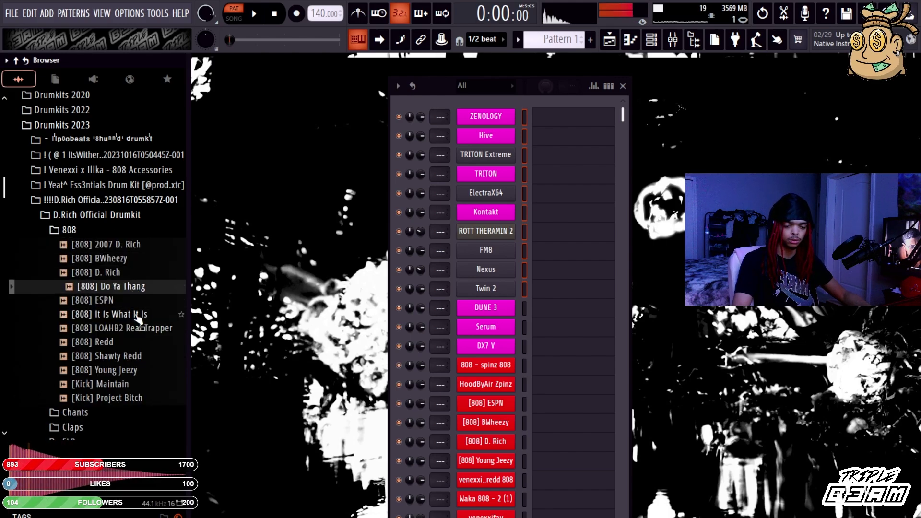
{"action": "left_click", "coordinate": [136, 314]}
{"action": "left_click", "coordinate": [137, 329]}
{"action": "left_click", "coordinate": [138, 344]}
{"action": "left_click", "coordinate": [140, 357]}
{"action": "left_click", "coordinate": [144, 370]}
{"action": "left_click", "coordinate": [141, 383]}
{"action": "left_click", "coordinate": [139, 398]}
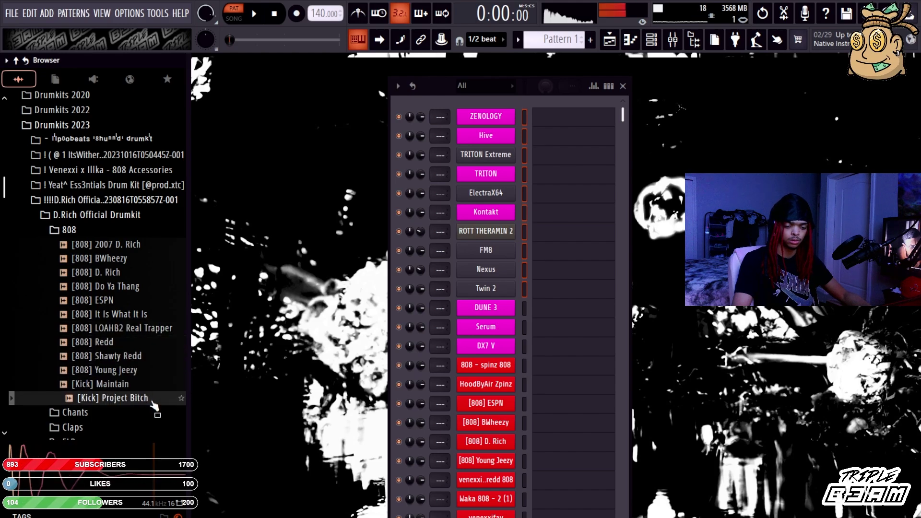
Audition the D.Rich hats D. Rich, Danny Devito, I Knew I_ll Make It, Shawty Redd and Where I_m From, then collapse Hats
{"action": "scroll", "coordinate": [134, 375], "scroll_direction": "down", "scroll_amount": 4}
{"action": "left_click", "coordinate": [70, 289]}
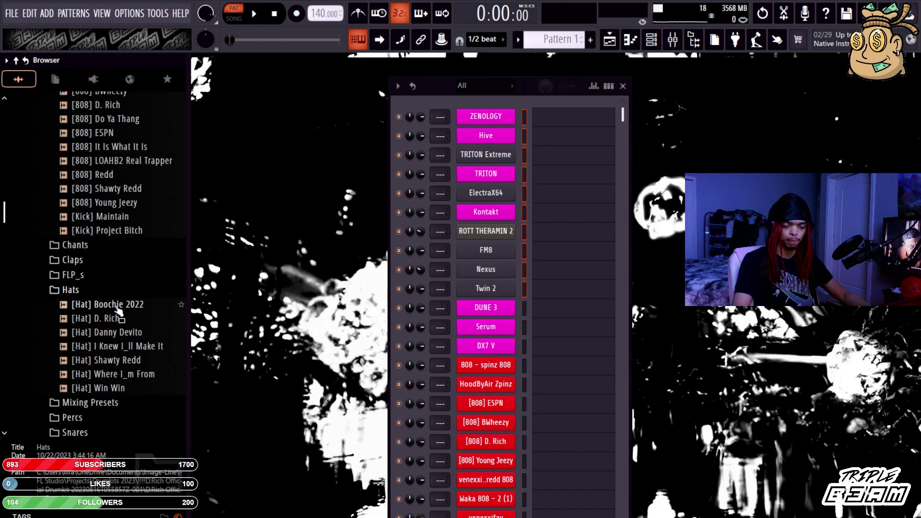
{"action": "left_click", "coordinate": [115, 318]}
{"action": "left_click", "coordinate": [123, 332]}
{"action": "left_click", "coordinate": [126, 346]}
{"action": "left_click", "coordinate": [129, 359]}
{"action": "left_click", "coordinate": [134, 374]}
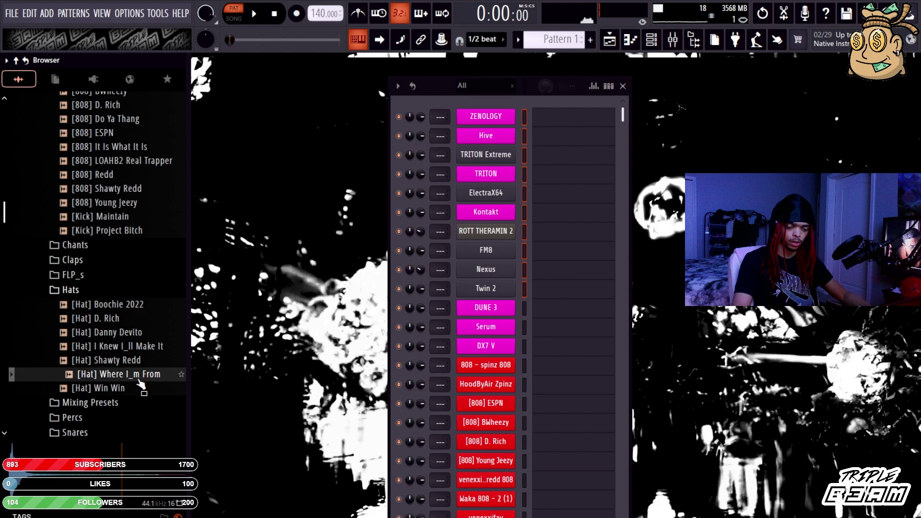
{"action": "left_click", "coordinate": [94, 290]}
Audition percs in the D.Rich kit, including 17, ATL Sensation, D. Rich, Fabolous, MOB, Quarter Million, Zap and Triangle, and collapse Percs
{"action": "left_click", "coordinate": [85, 322]}
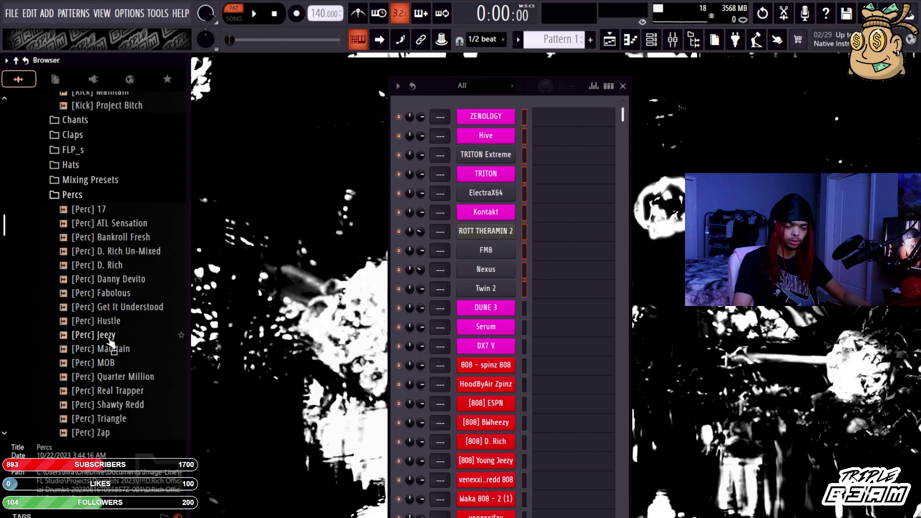
{"action": "left_click", "coordinate": [115, 308]}
{"action": "left_click", "coordinate": [117, 210]}
{"action": "left_click", "coordinate": [123, 224]}
{"action": "left_click", "coordinate": [129, 265]}
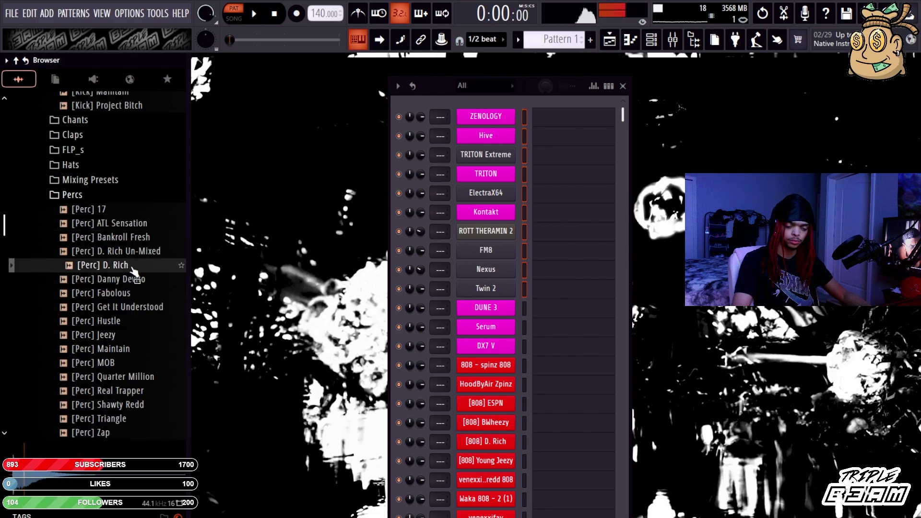
{"action": "left_click", "coordinate": [135, 293]}
{"action": "left_click", "coordinate": [122, 363]}
{"action": "left_click", "coordinate": [117, 377]}
{"action": "left_click", "coordinate": [113, 405]}
{"action": "left_click", "coordinate": [114, 433]}
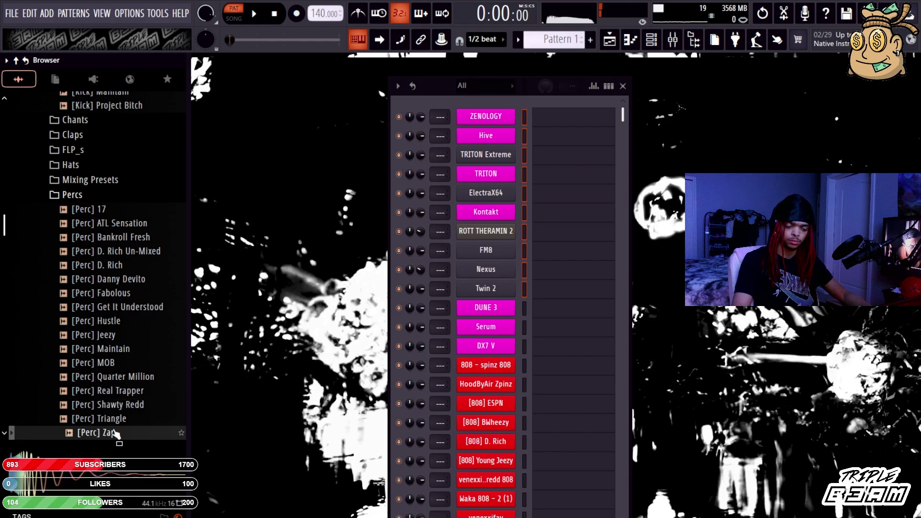
{"action": "left_click", "coordinate": [115, 418]}
{"action": "left_click", "coordinate": [115, 391]}
{"action": "left_click", "coordinate": [82, 195]}
Open the D.Rich kit's Claps folder and audition [Clap] Maintain
{"action": "left_click", "coordinate": [72, 135]}
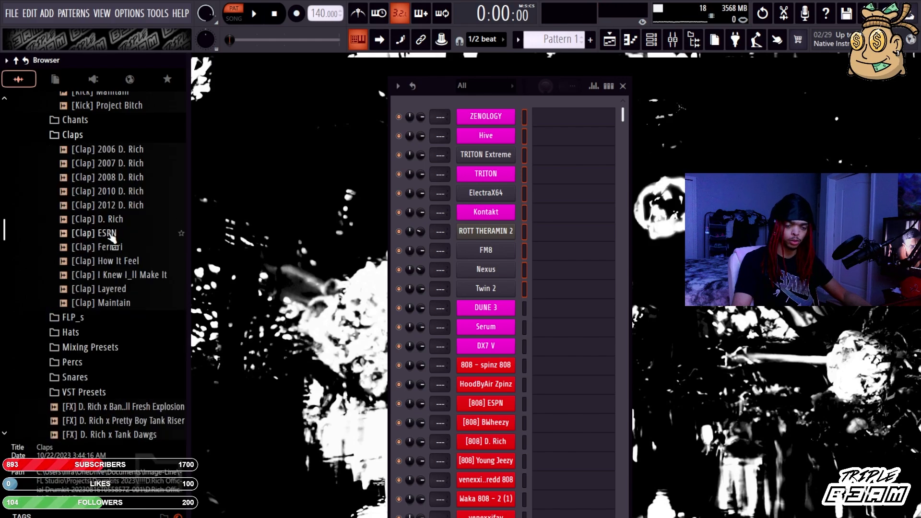
{"action": "left_click", "coordinate": [138, 303]}
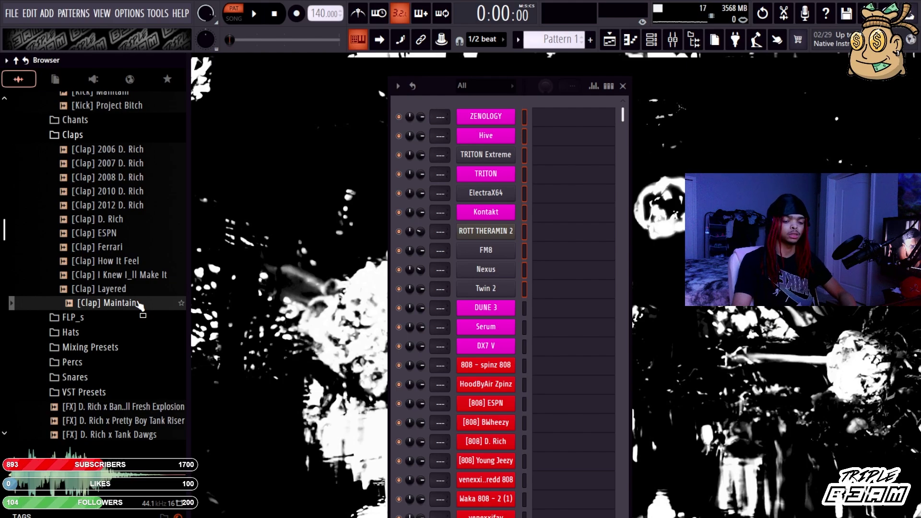
{"action": "scroll", "coordinate": [136, 317], "scroll_direction": "up", "scroll_amount": 2}
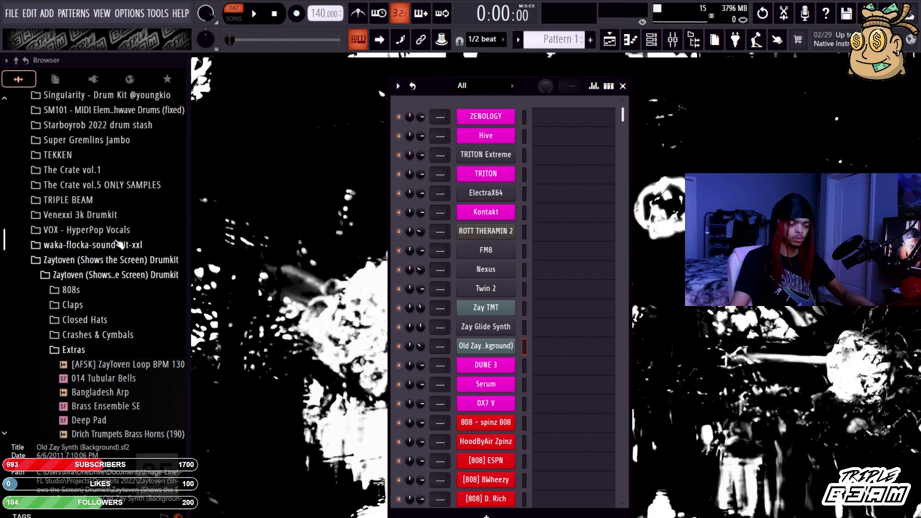
Look through the Crashes & Cymbals folder of the Zaytoven (Shows the Screen) Drumkit and collapse the kit
{"action": "left_click", "coordinate": [109, 335]}
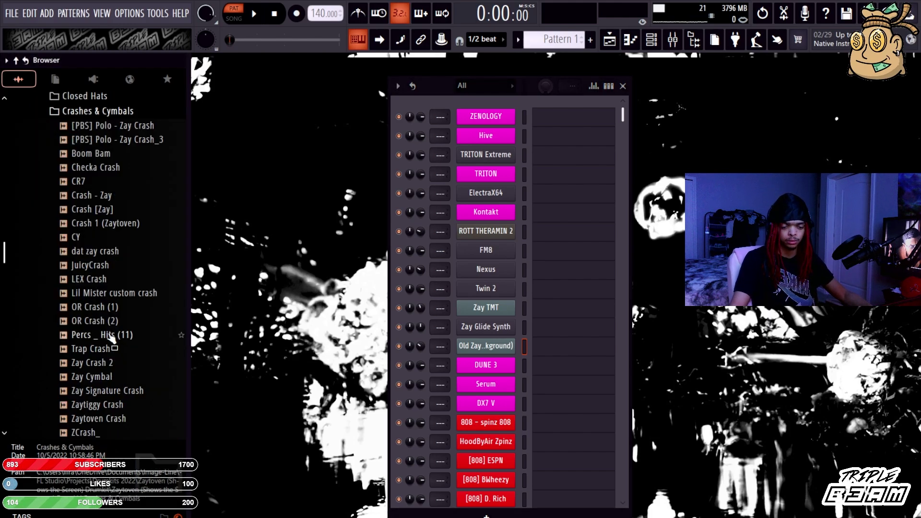
{"action": "scroll", "coordinate": [120, 233], "scroll_direction": "up", "scroll_amount": 4}
{"action": "scroll", "coordinate": [126, 240], "scroll_direction": "up", "scroll_amount": 3}
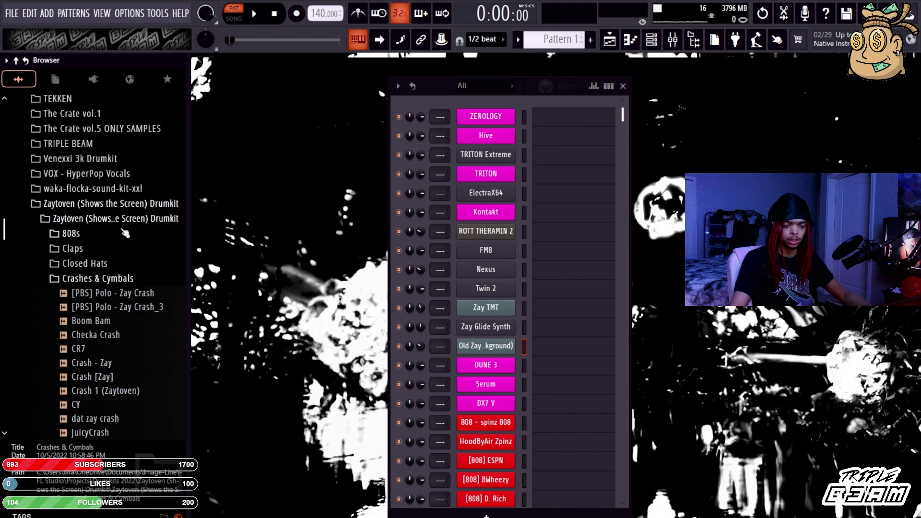
{"action": "left_click", "coordinate": [120, 216]}
Audition the Venexxi 3k Drumkit's open hats, including drich cym2, drich cym, sf, shaking, spyn, stutters, swerve, talk2em and tearout
{"action": "left_click", "coordinate": [105, 159]}
{"action": "left_click", "coordinate": [110, 264]}
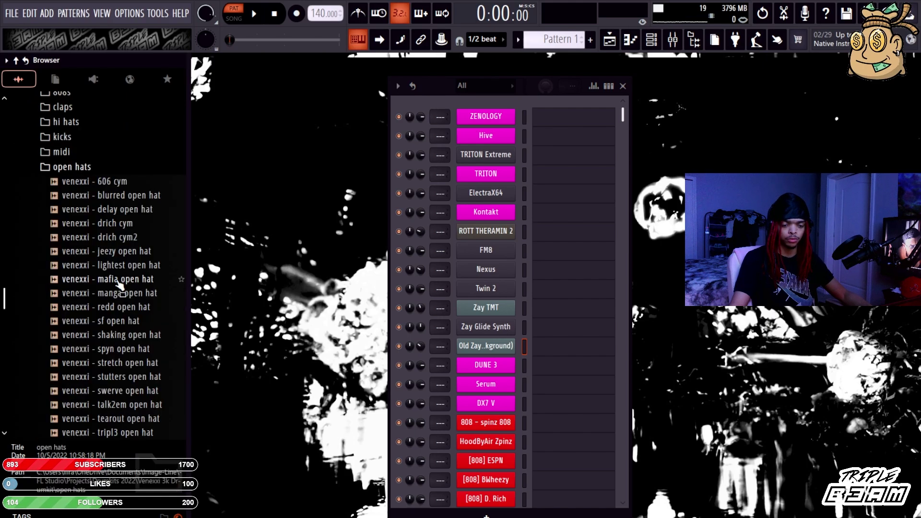
{"action": "left_click", "coordinate": [136, 239]}
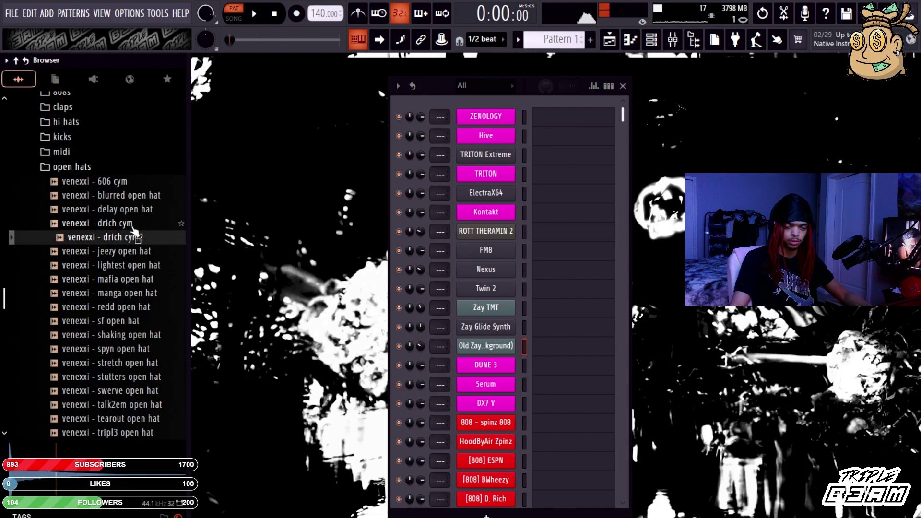
{"action": "left_click", "coordinate": [133, 226]}
{"action": "left_click", "coordinate": [127, 321]}
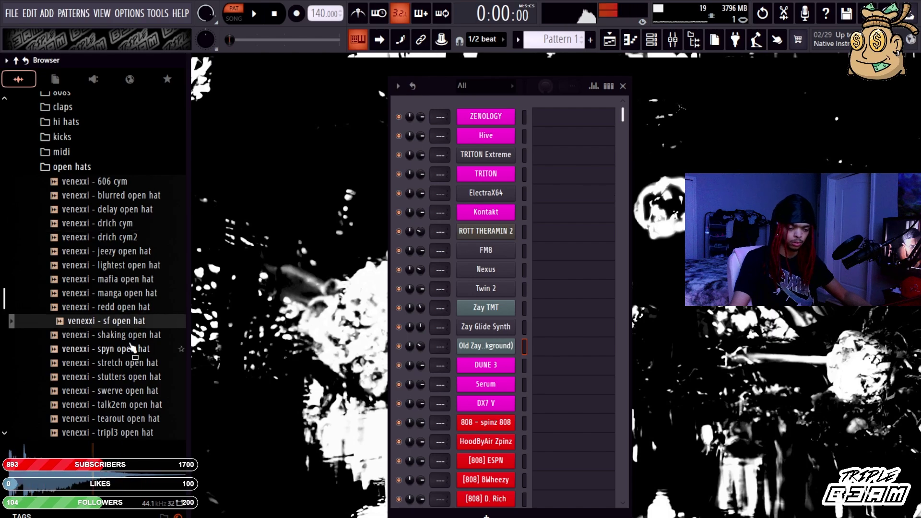
{"action": "left_click", "coordinate": [134, 334]}
{"action": "left_click", "coordinate": [141, 349]}
{"action": "left_click", "coordinate": [149, 376]}
{"action": "left_click", "coordinate": [153, 392]}
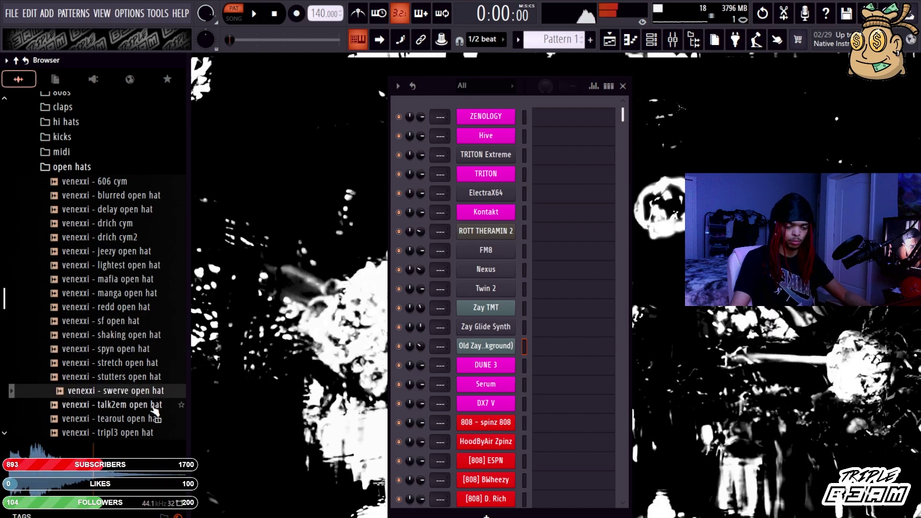
{"action": "left_click", "coordinate": [152, 405]}
{"action": "left_click", "coordinate": [144, 419]}
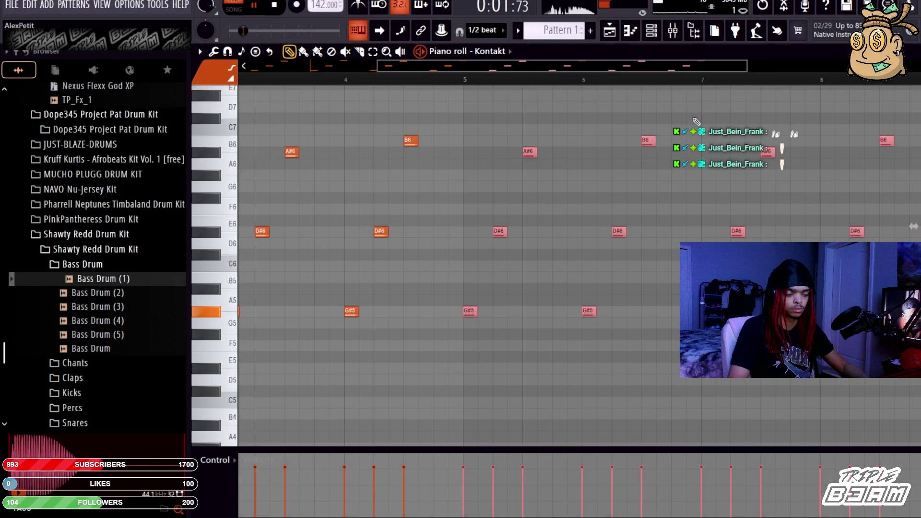
Bring up the channel rack, select the ZENOLOGY channel and open its plugin
{"action": "left_click", "coordinate": [651, 30]}
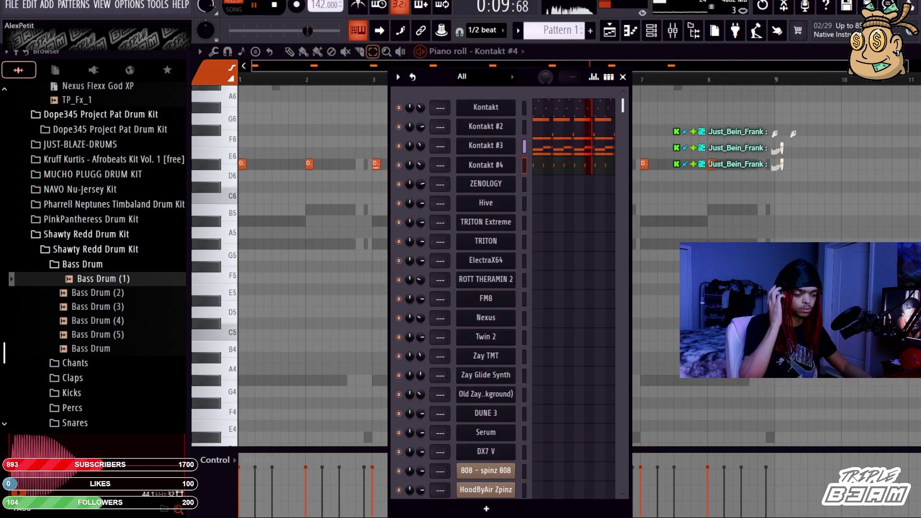
{"action": "left_click", "coordinate": [525, 184]}
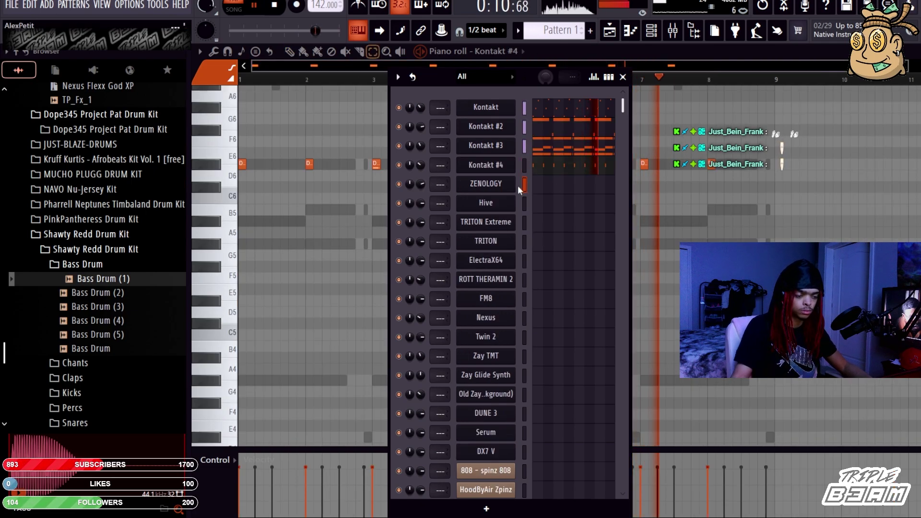
{"action": "left_click", "coordinate": [486, 184]}
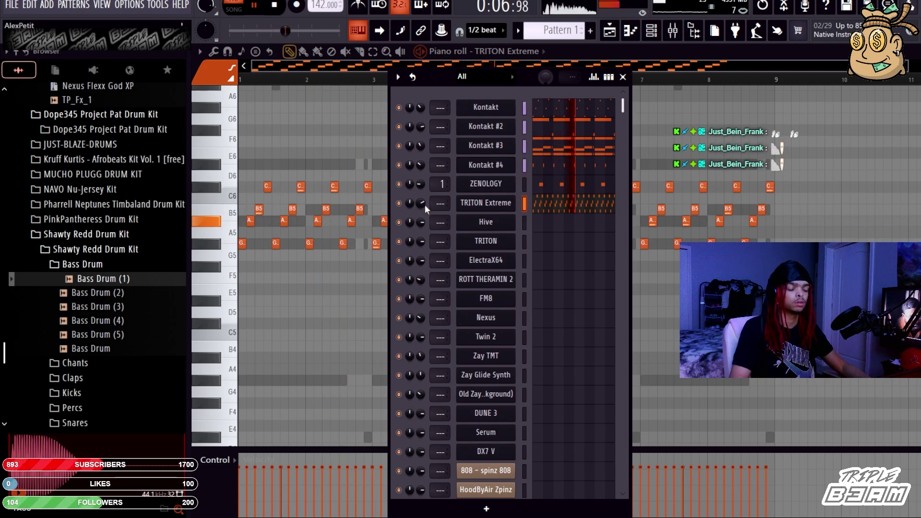
Move the selected Kontakt #6 notes from bar 5 onward one beat later and deselect them
{"action": "scroll", "coordinate": [420, 205], "scroll_direction": "down", "scroll_amount": 2}
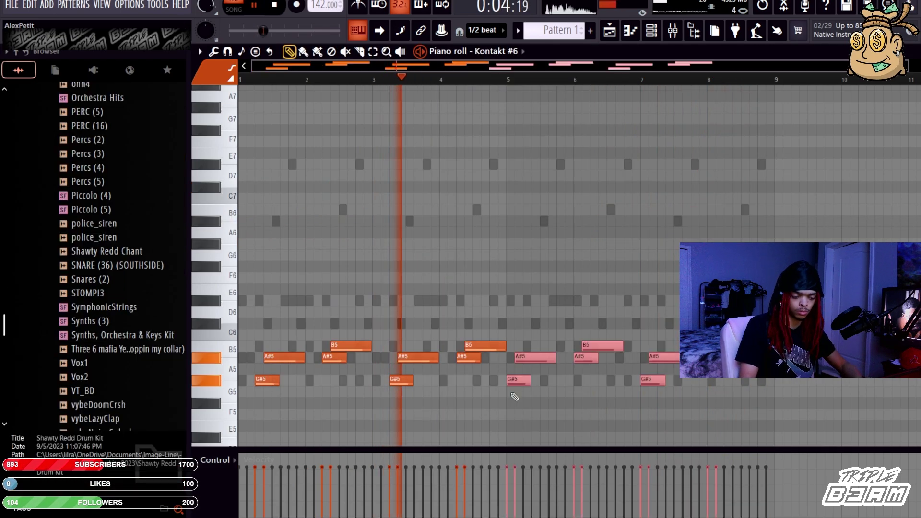
{"action": "key", "text": "shift+Right"}
{"action": "key", "text": "shift+Right"}
{"action": "key", "text": "ctrl+d"}
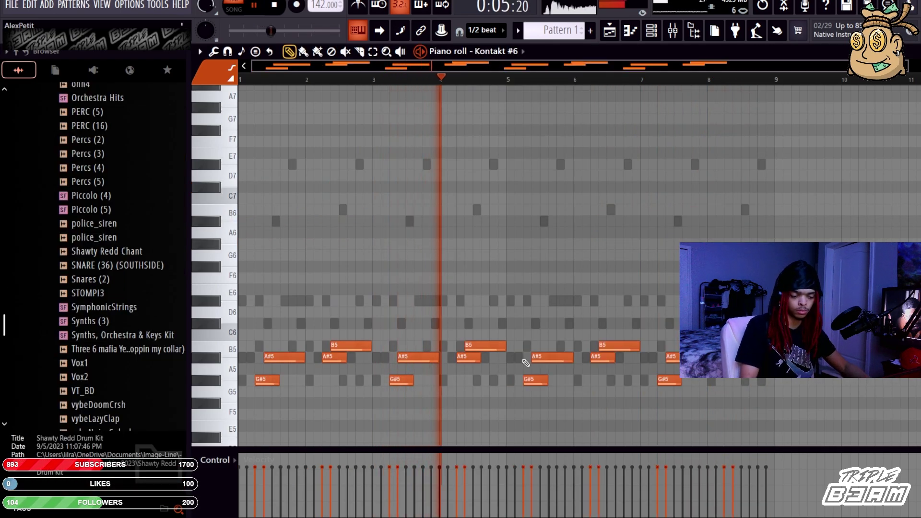
Stop playback, load PhatFlow from the Planet Phatt library in Kontakt #5, and open that channel's piano roll
{"action": "left_click", "coordinate": [651, 30]}
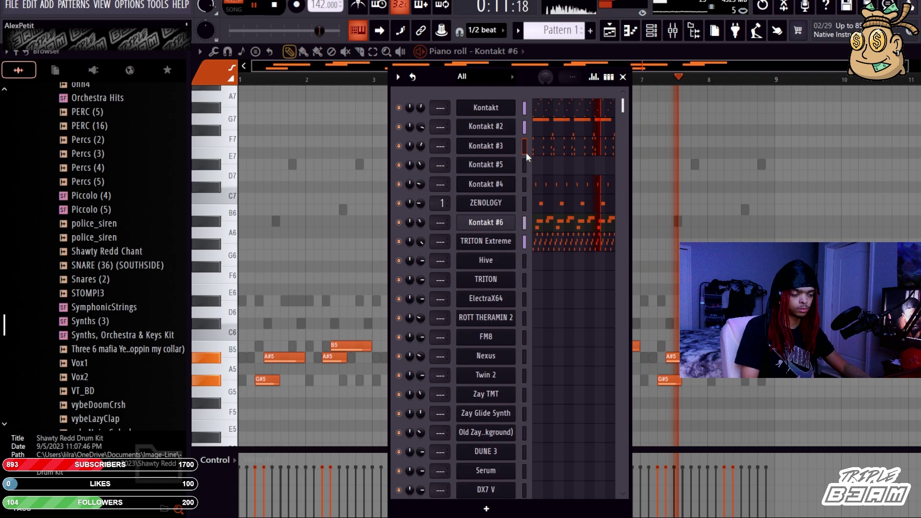
{"action": "key", "text": "space"}
{"action": "left_click", "coordinate": [482, 165]}
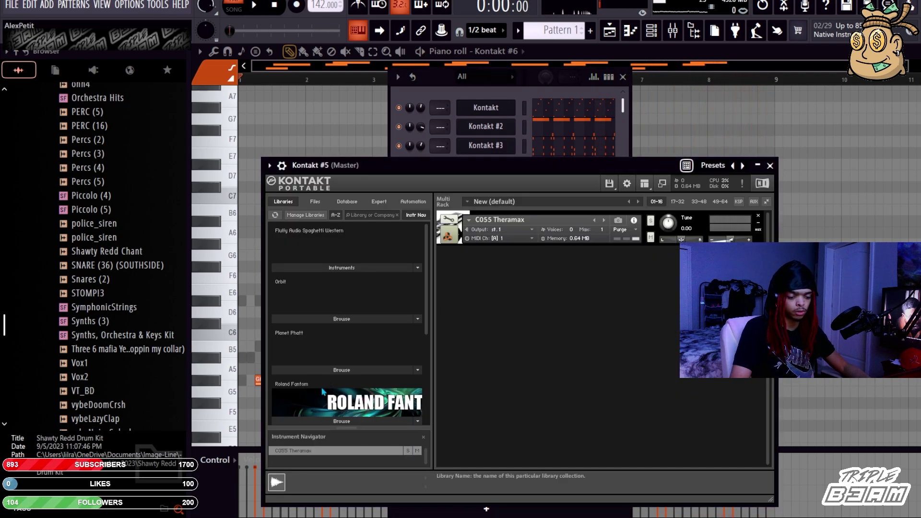
{"action": "scroll", "coordinate": [322, 392], "scroll_direction": "down", "scroll_amount": 3}
{"action": "scroll", "coordinate": [348, 361], "scroll_direction": "up", "scroll_amount": 3}
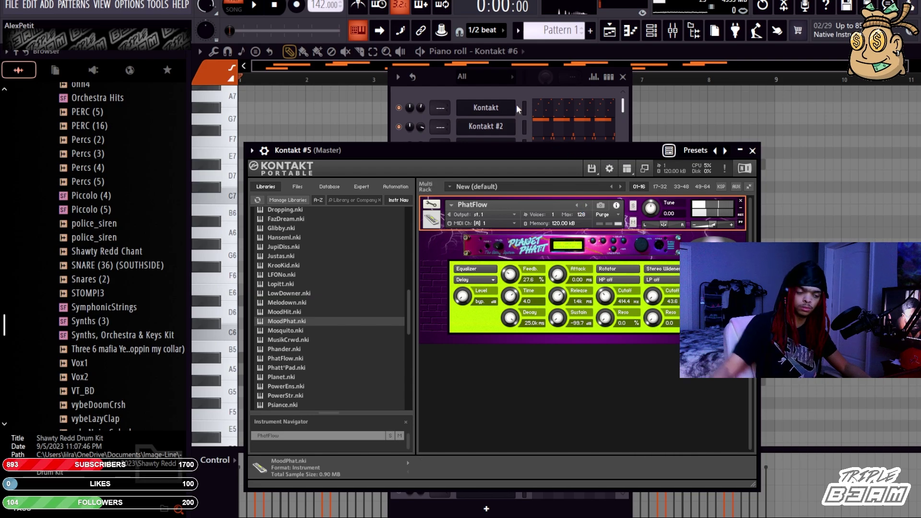
{"action": "left_click", "coordinate": [477, 139]}
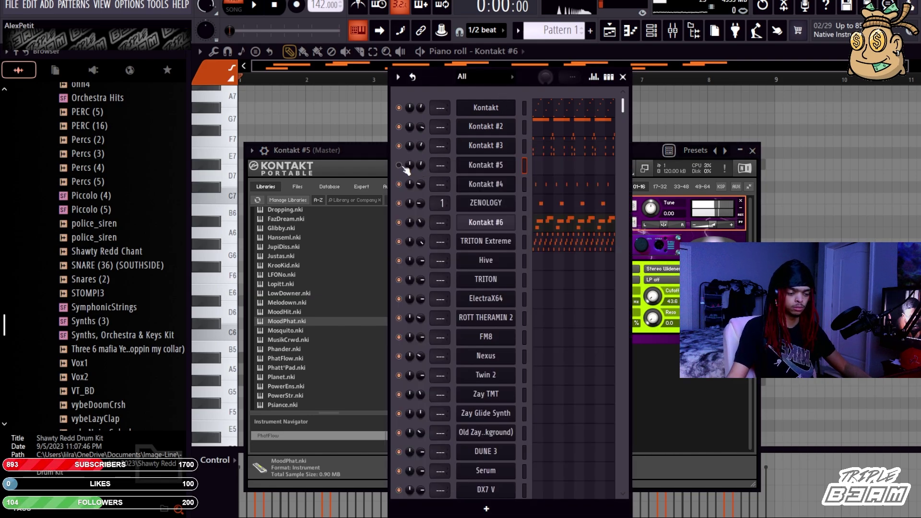
{"action": "left_click", "coordinate": [552, 167]}
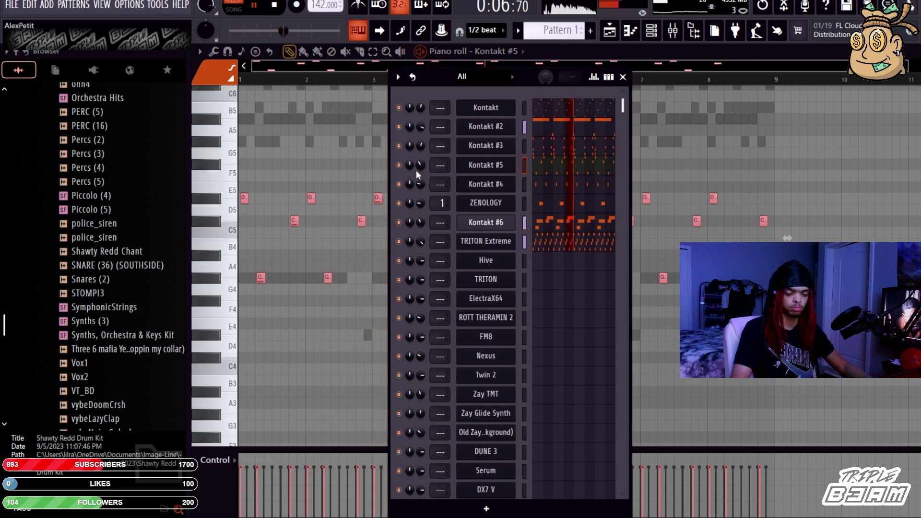
Find the Zaytoven (Shows the Screen) Drumkit in Drumkits 2022 and open its Extras folder
{"action": "scroll", "coordinate": [130, 263], "scroll_direction": "up", "scroll_amount": 20}
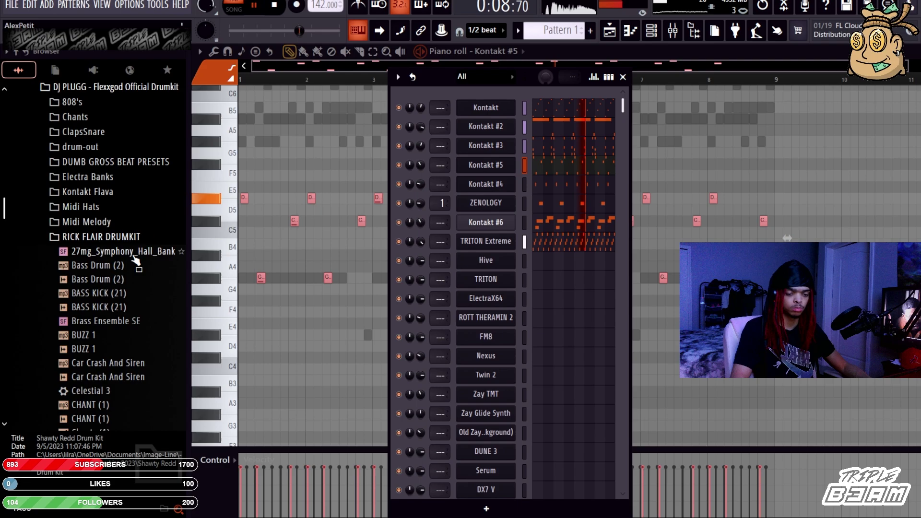
{"action": "scroll", "coordinate": [136, 260], "scroll_direction": "up", "scroll_amount": 15}
{"action": "scroll", "coordinate": [89, 387], "scroll_direction": "down", "scroll_amount": 8}
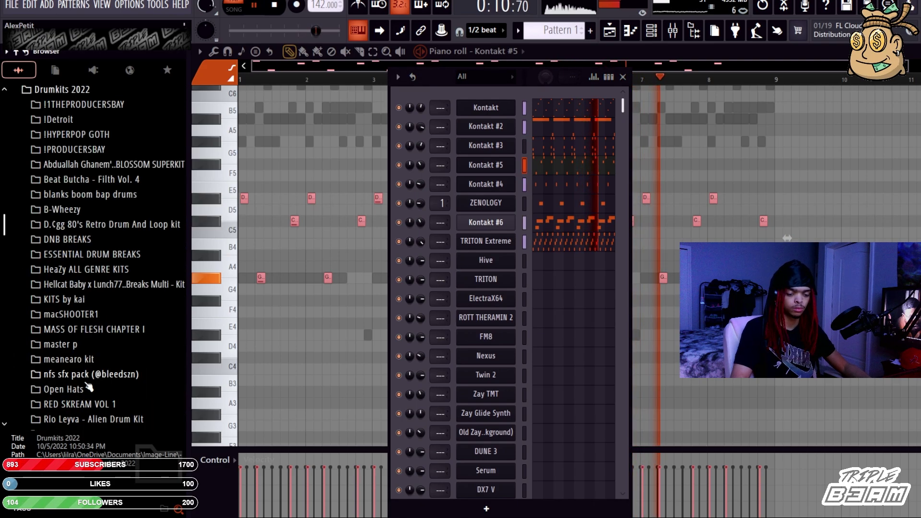
{"action": "scroll", "coordinate": [89, 387], "scroll_direction": "down", "scroll_amount": 6}
{"action": "left_click", "coordinate": [77, 358]}
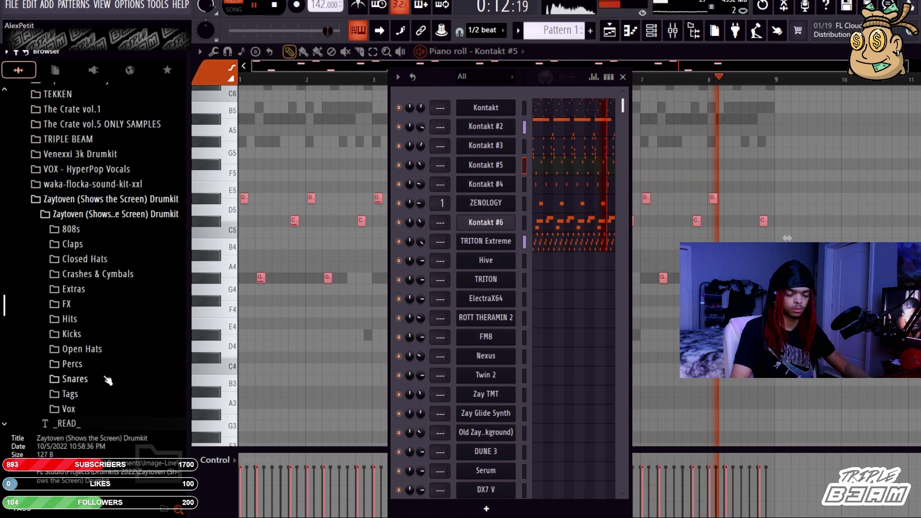
{"action": "left_click", "coordinate": [106, 288]}
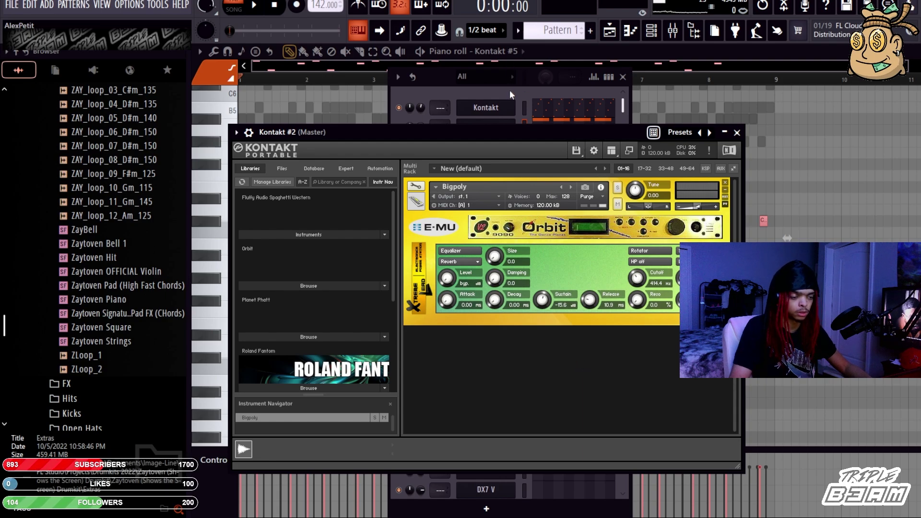
Play the pattern, raise the Bigpoly instrument's volume in Kontakt #2, and return to the channel rack
{"action": "key", "text": "space"}
{"action": "left_click_drag", "start_coordinate": [697, 207], "coordinate": [702, 208]}
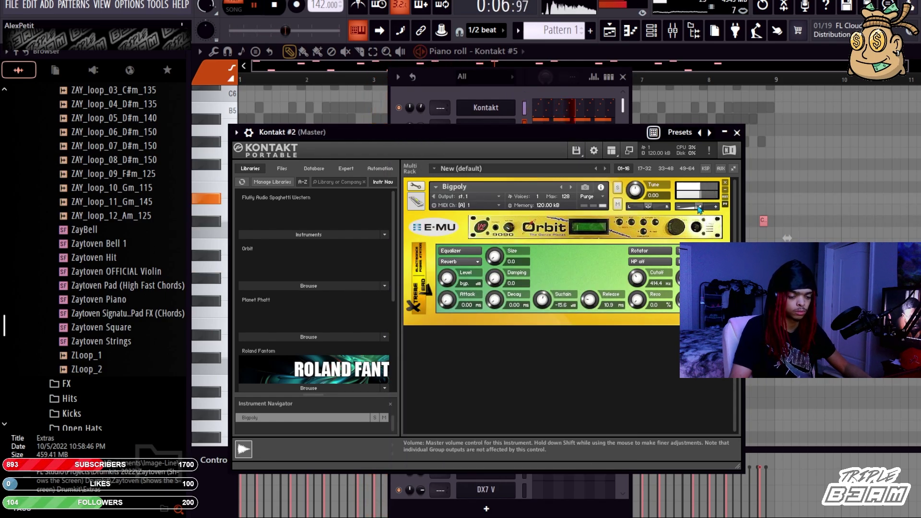
{"action": "left_click", "coordinate": [421, 98]}
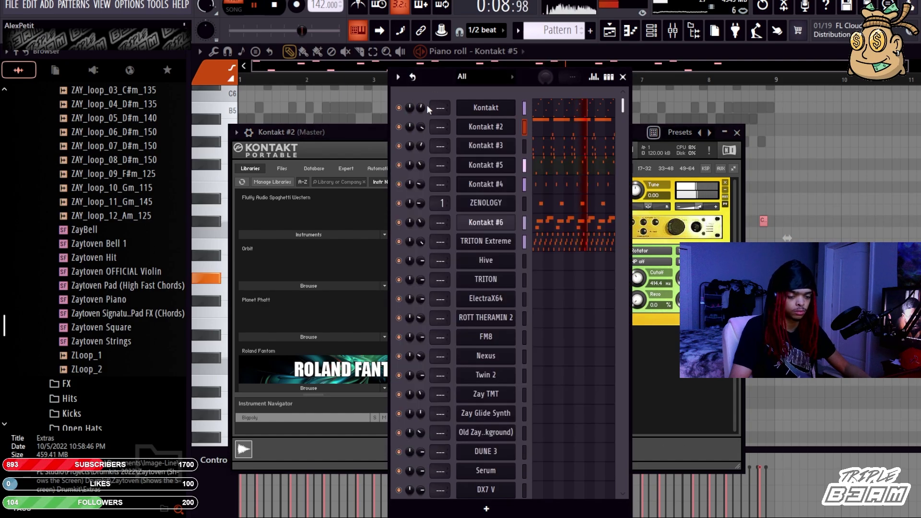
Stop playback and add Zay TMT from the Zaytoven kit's Extras as a new channel below TRITON Extreme
{"action": "scroll", "coordinate": [141, 294], "scroll_direction": "up", "scroll_amount": 10}
{"action": "scroll", "coordinate": [139, 302], "scroll_direction": "down", "scroll_amount": 4}
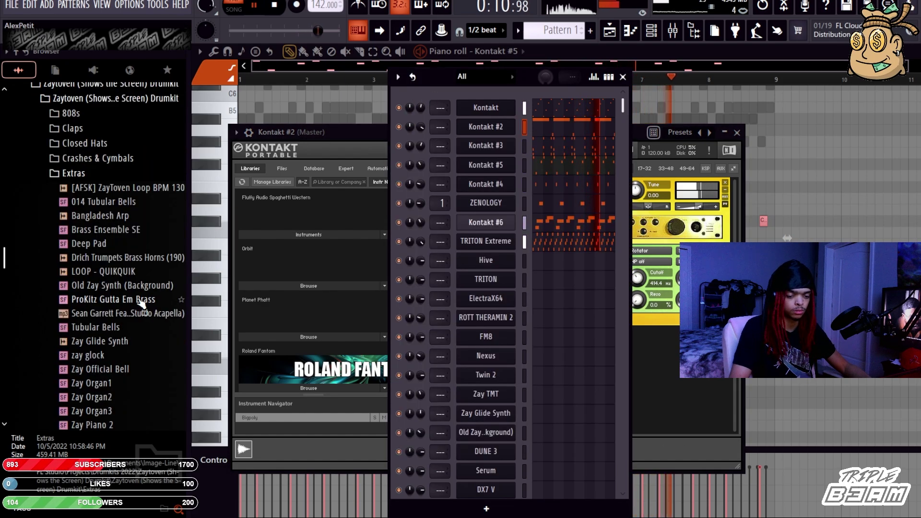
{"action": "key", "text": "space"}
{"action": "left_click_drag", "start_coordinate": [111, 358], "coordinate": [522, 226]}
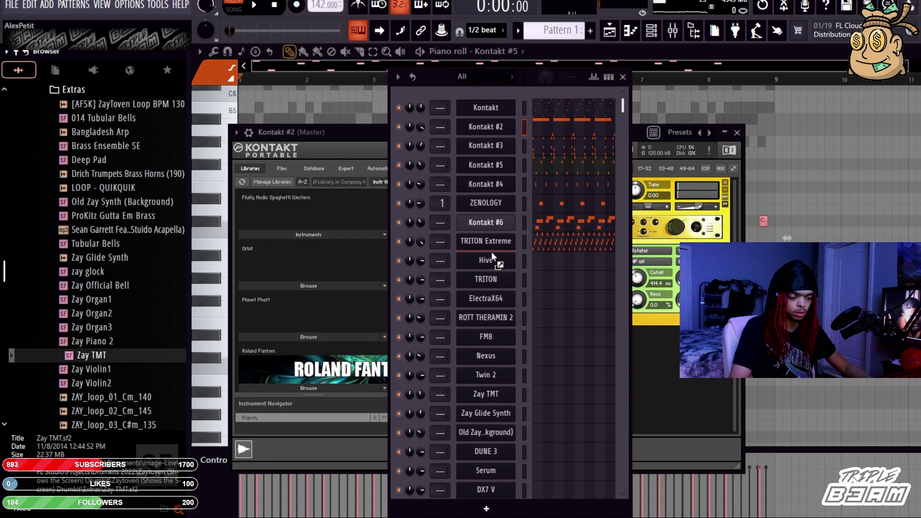
{"action": "left_click_drag", "start_coordinate": [494, 257], "coordinate": [494, 259]}
{"action": "key", "text": "space"}
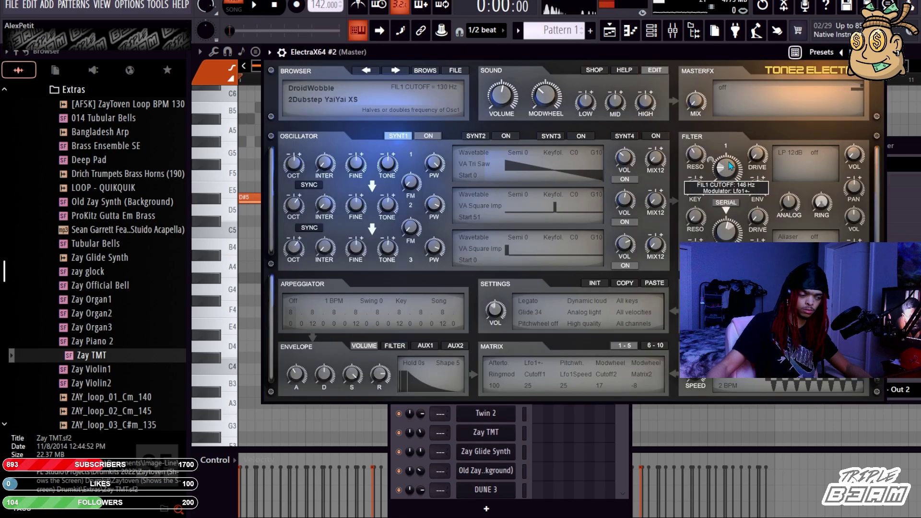
Adjust the resonance of filter 1 in ElectraX64 #2 and look over the drum channels in the rack
{"action": "left_click_drag", "start_coordinate": [696, 158], "coordinate": [697, 153]}
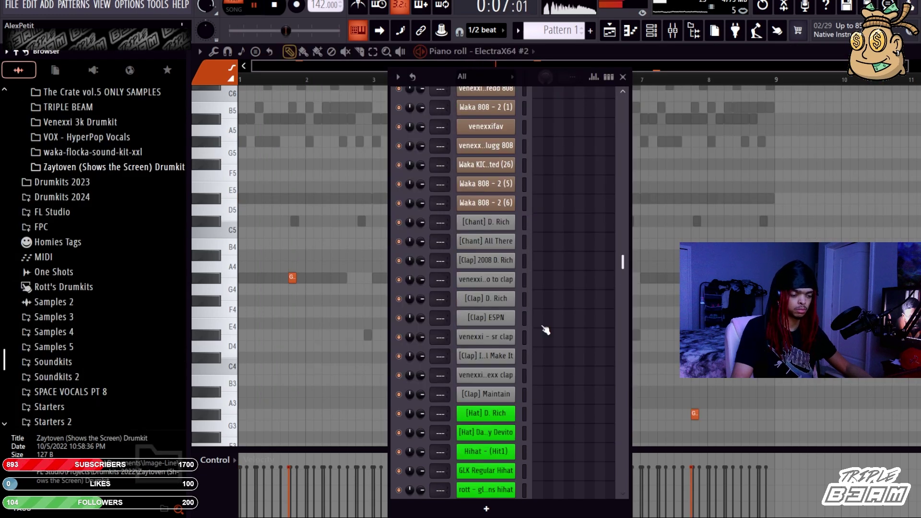
{"action": "scroll", "coordinate": [545, 329], "scroll_direction": "up", "scroll_amount": 5}
{"action": "scroll", "coordinate": [545, 329], "scroll_direction": "down", "scroll_amount": 5}
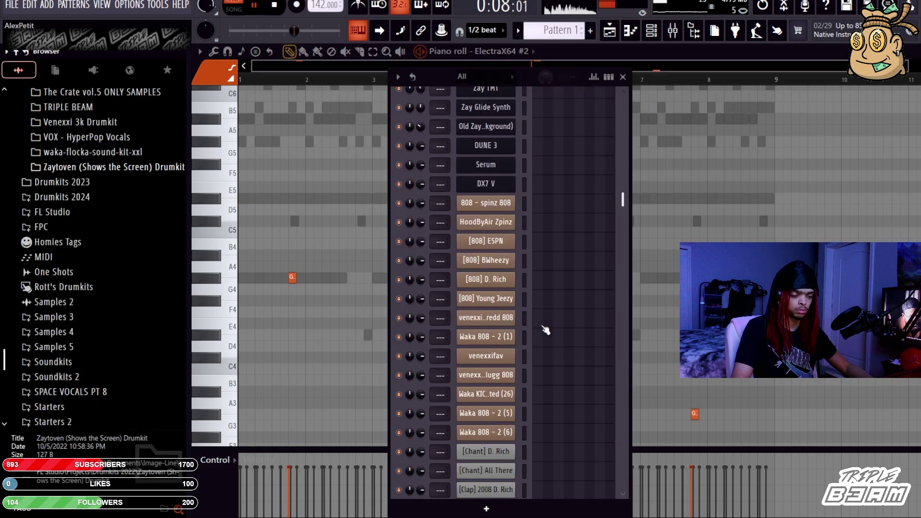
Collapse the Drumkits 2022 folder, stop playback and review the melody channels in the rack
{"action": "scroll", "coordinate": [180, 247], "scroll_direction": "up", "scroll_amount": 15}
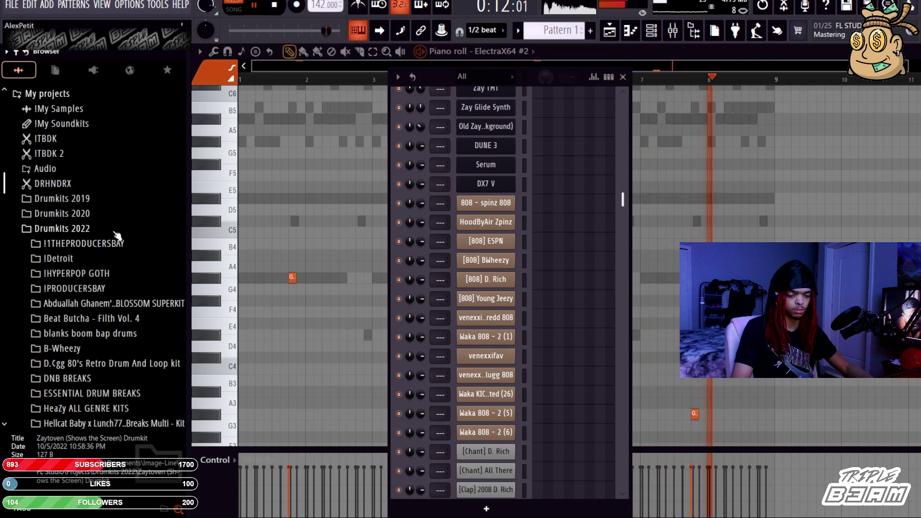
{"action": "left_click", "coordinate": [117, 229]}
{"action": "key", "text": "space"}
{"action": "scroll", "coordinate": [570, 260], "scroll_direction": "up", "scroll_amount": 3}
{"action": "scroll", "coordinate": [570, 259], "scroll_direction": "up", "scroll_amount": 5}
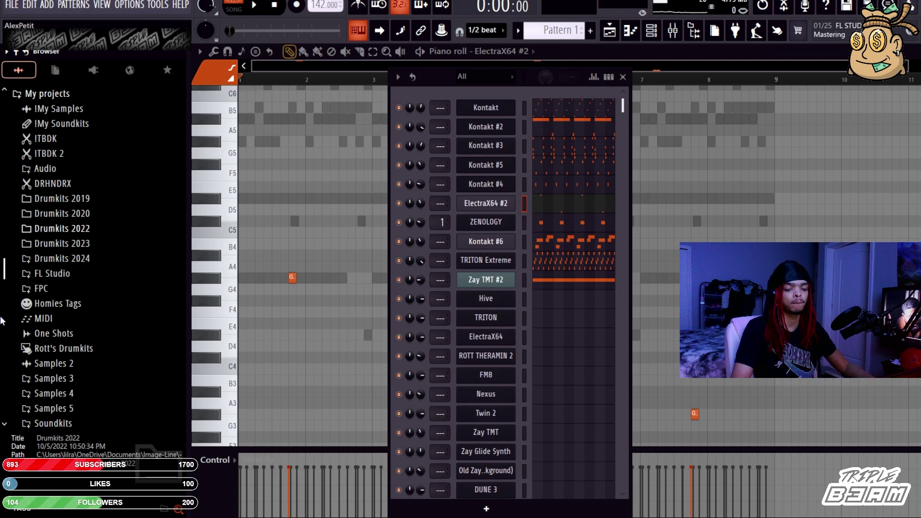
{"action": "scroll", "coordinate": [604, 268], "scroll_direction": "down", "scroll_amount": 2}
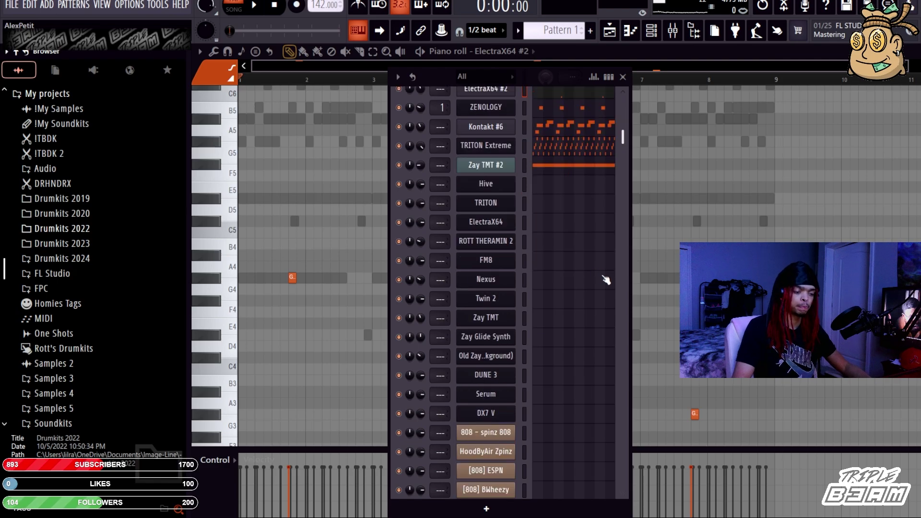
Look through the Drumkits 2023 kits, collapsing the DJ PLUGG - Flexxgod kit and checking the Young Thug - Punk kit
{"action": "left_click", "coordinate": [53, 243]}
{"action": "scroll", "coordinate": [62, 245], "scroll_direction": "down", "scroll_amount": 3}
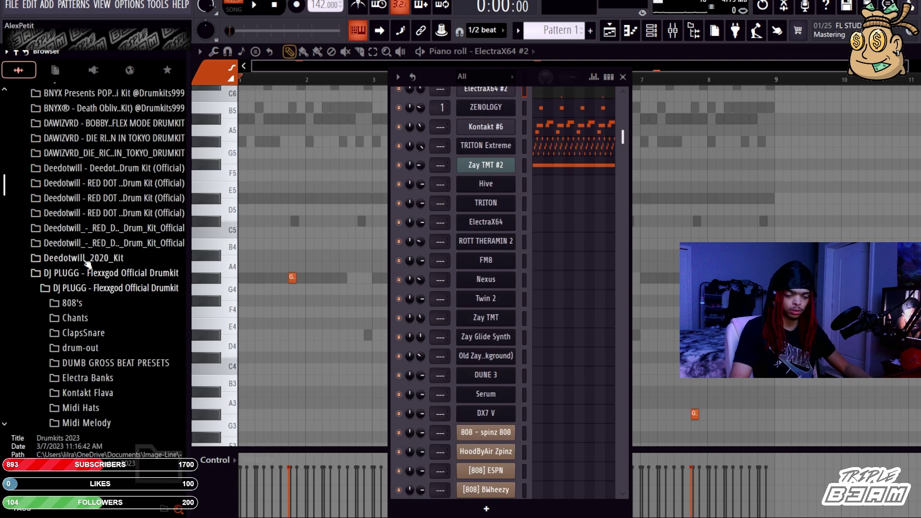
{"action": "left_click", "coordinate": [96, 273]}
{"action": "scroll", "coordinate": [104, 301], "scroll_direction": "down", "scroll_amount": 4}
{"action": "left_click", "coordinate": [111, 301]}
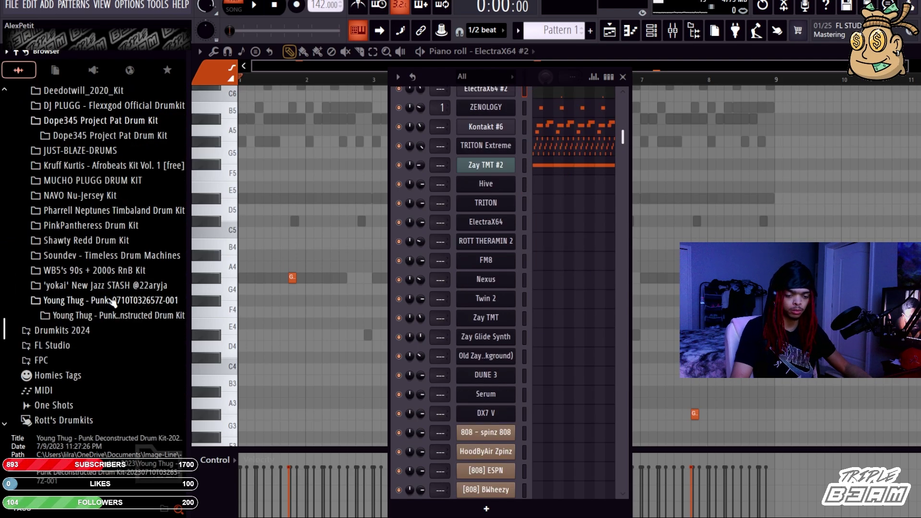
{"action": "left_click", "coordinate": [111, 301]}
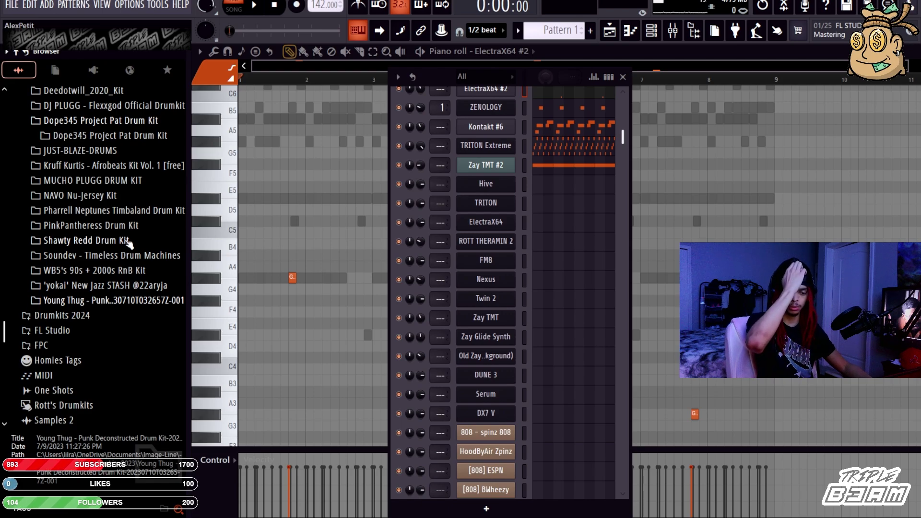
{"action": "scroll", "coordinate": [103, 244], "scroll_direction": "up", "scroll_amount": 8}
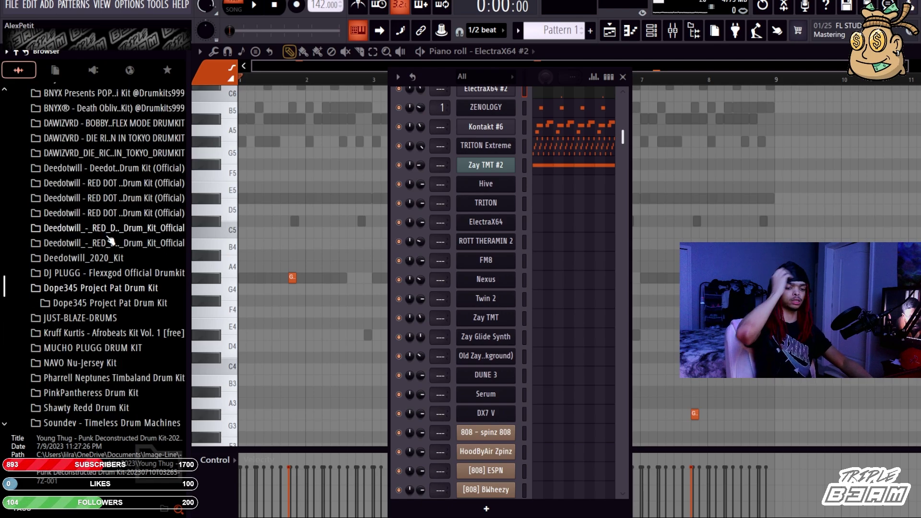
{"action": "scroll", "coordinate": [110, 240], "scroll_direction": "up", "scroll_amount": 6}
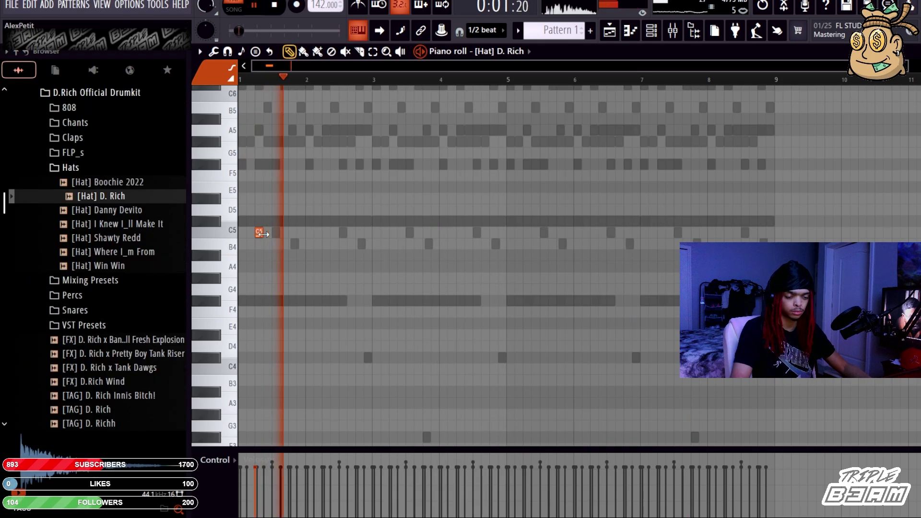
Repeat the [Hat] D. Rich C5 note every two bars across the eight-bar pattern and bring up the channel rack
{"action": "left_click_drag", "start_coordinate": [393, 231], "coordinate": [524, 249]}
{"action": "key", "text": "ctrl+b"}
{"action": "key", "text": "ctrl+z"}
{"action": "key", "text": "F6"}
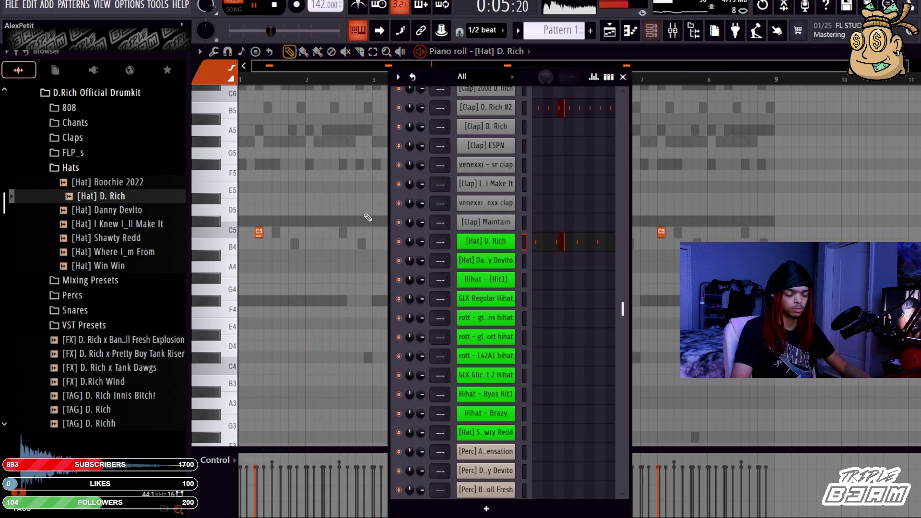
Move the bar 6 C5 note of [Clap] D. Rich #2 one beat earlier and bring up the channel rack
{"action": "left_click", "coordinate": [565, 108]}
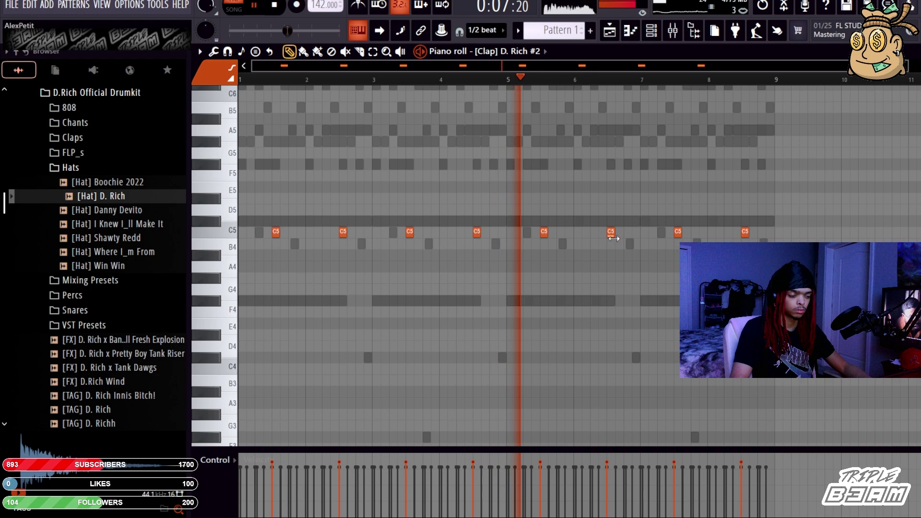
{"action": "left_click", "coordinate": [650, 30]}
{"action": "left_click", "coordinate": [651, 30]}
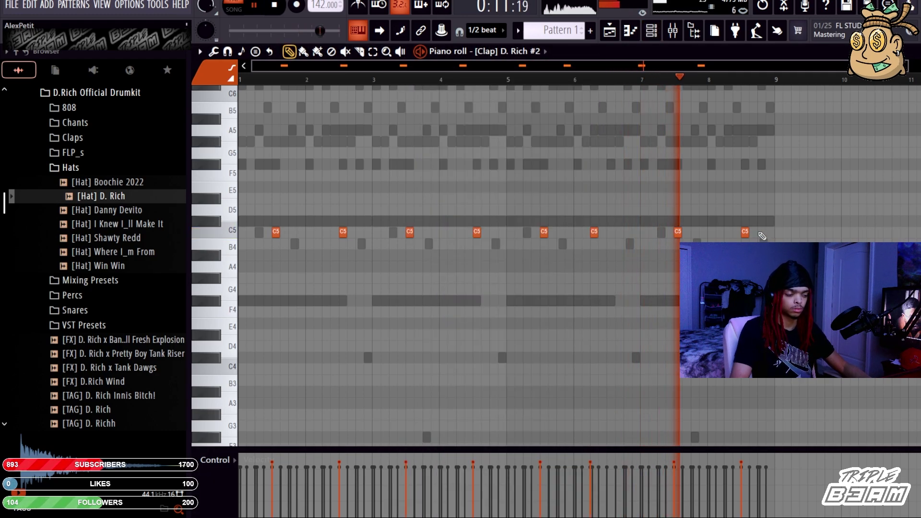
{"action": "left_click", "coordinate": [651, 31]}
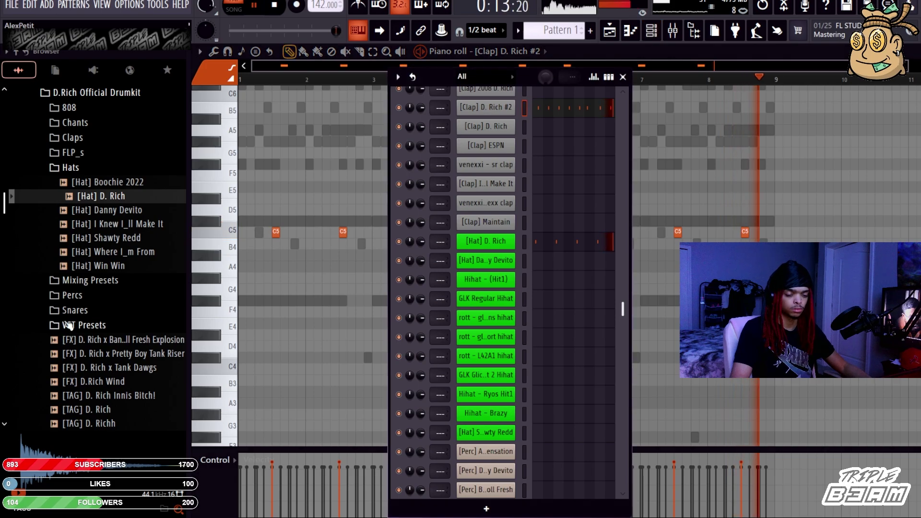
Look over the percussion and snare channels and audition the New York, Shawty Redd, Shoot _Em and Van Damme snares
{"action": "scroll", "coordinate": [567, 368], "scroll_direction": "down", "scroll_amount": 3}
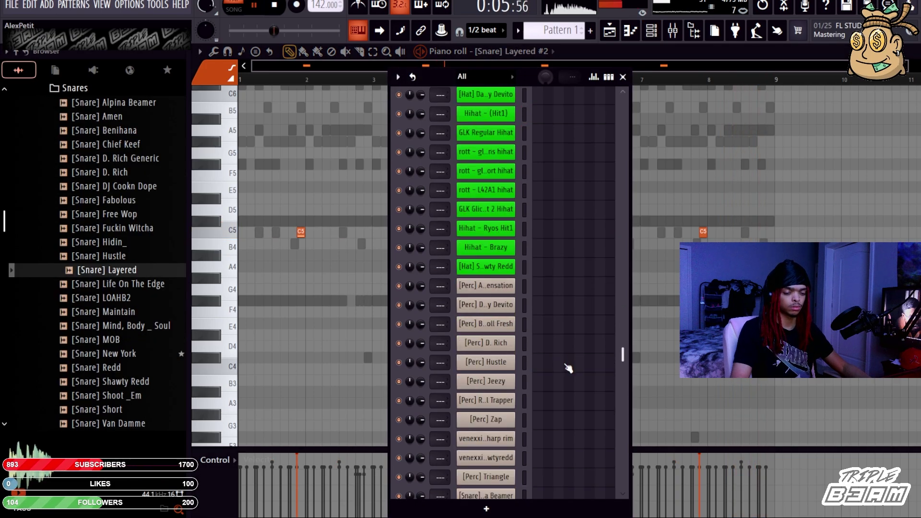
{"action": "scroll", "coordinate": [568, 367], "scroll_direction": "up", "scroll_amount": 1}
{"action": "scroll", "coordinate": [567, 367], "scroll_direction": "down", "scroll_amount": 10}
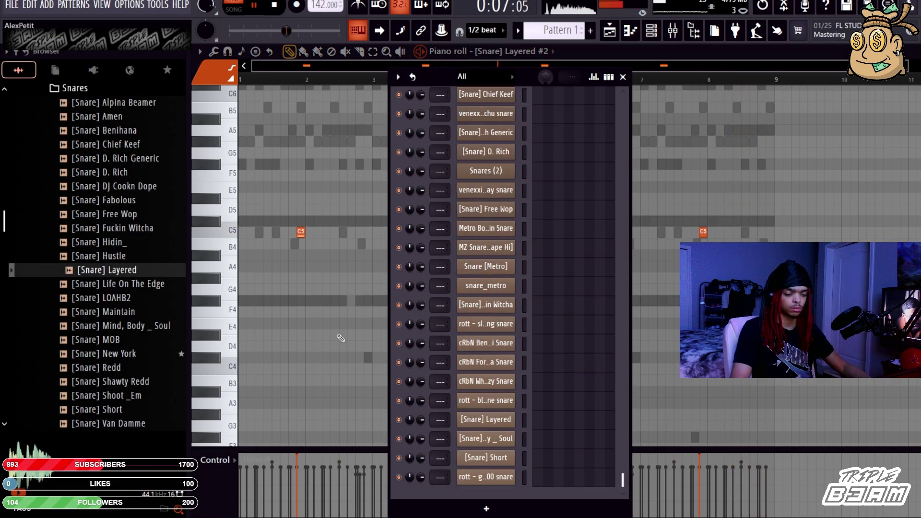
{"action": "left_click", "coordinate": [123, 354]}
{"action": "left_click", "coordinate": [144, 383]}
{"action": "left_click", "coordinate": [142, 398]}
{"action": "left_click", "coordinate": [142, 420]}
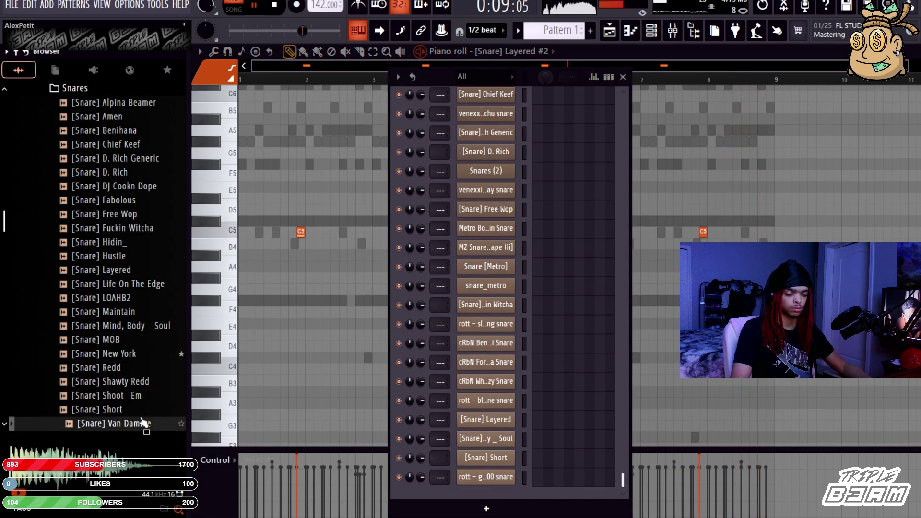
{"action": "scroll", "coordinate": [575, 254], "scroll_direction": "up", "scroll_amount": 4}
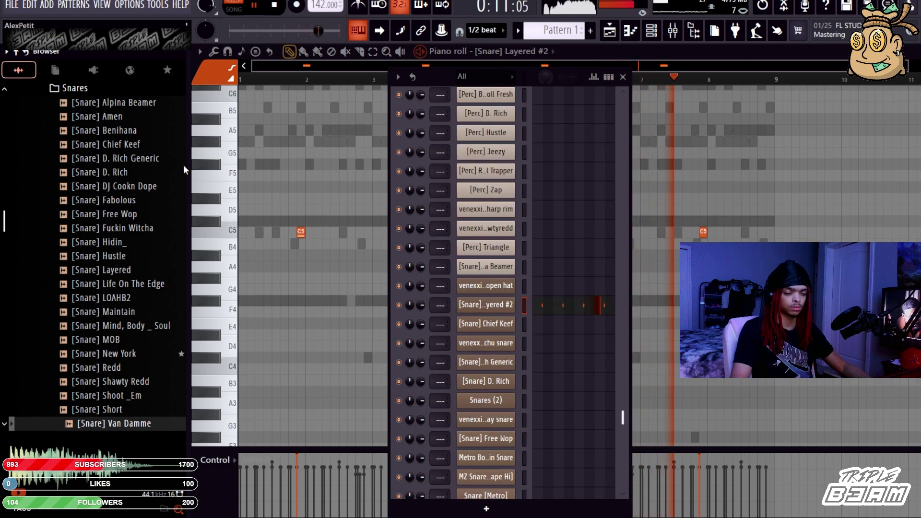
Audition more D.Rich kit snares, load [Snare] Fabolous onto the channel below [Snare] Chief Keef and open its piano roll
{"action": "left_click", "coordinate": [136, 172]}
{"action": "left_click", "coordinate": [133, 187]}
{"action": "left_click", "coordinate": [138, 201]}
{"action": "left_click", "coordinate": [140, 228]}
{"action": "left_click_drag", "start_coordinate": [139, 202], "coordinate": [509, 347]}
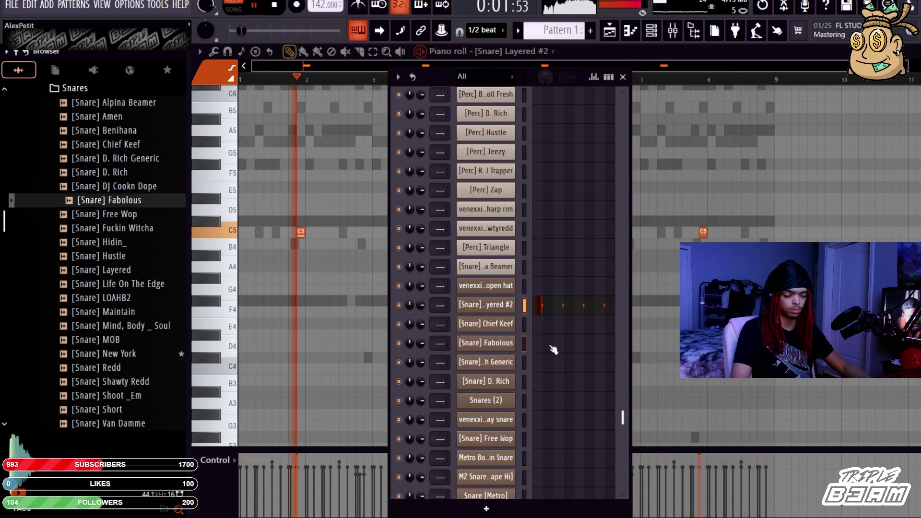
{"action": "left_click", "coordinate": [551, 347]}
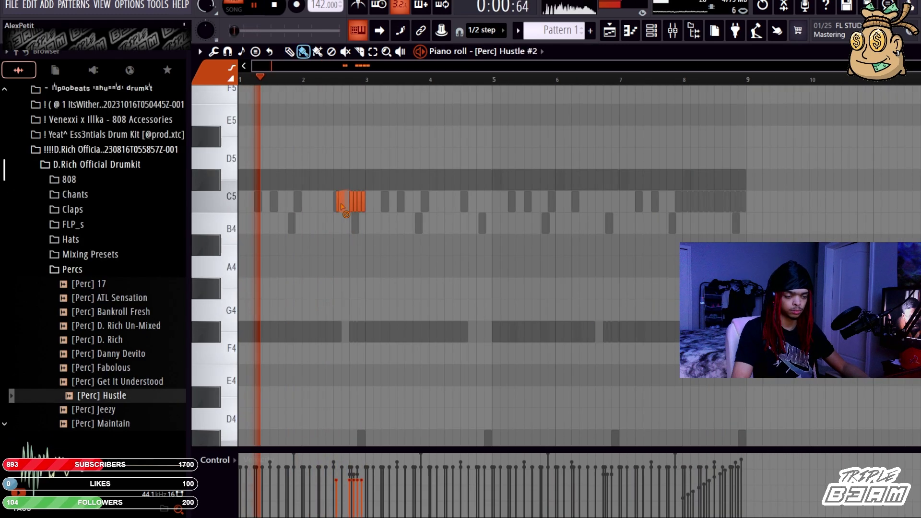
Fill out the [Perc] Hustle #2 C5 roll in the second half of bar 2 and repeat it in bar 6
{"action": "left_click_drag", "start_coordinate": [349, 208], "coordinate": [335, 208]}
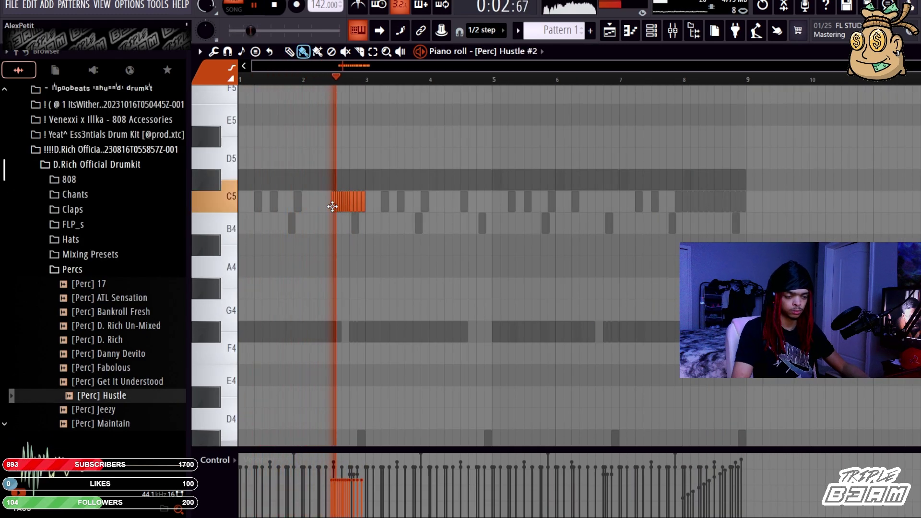
{"action": "key", "text": "e"}
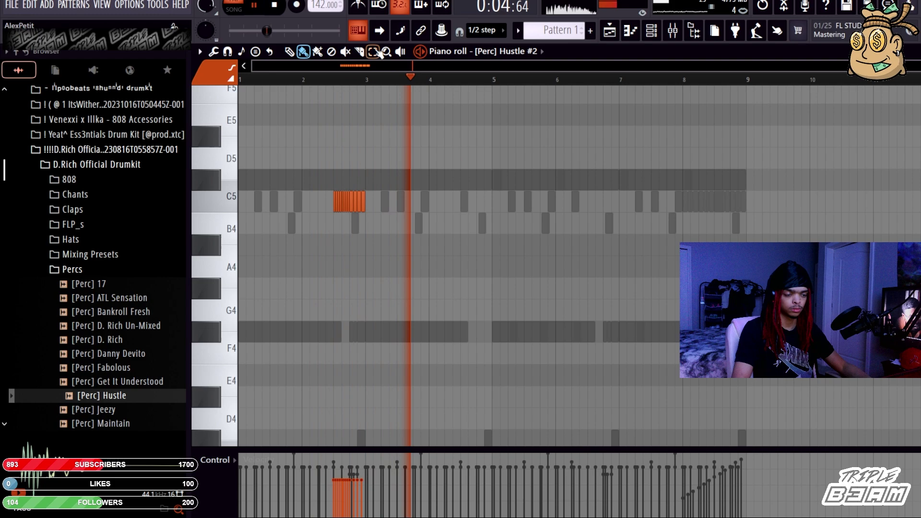
{"action": "left_click_drag", "start_coordinate": [492, 80], "coordinate": [239, 80]}
{"action": "key", "text": "ctrl+b"}
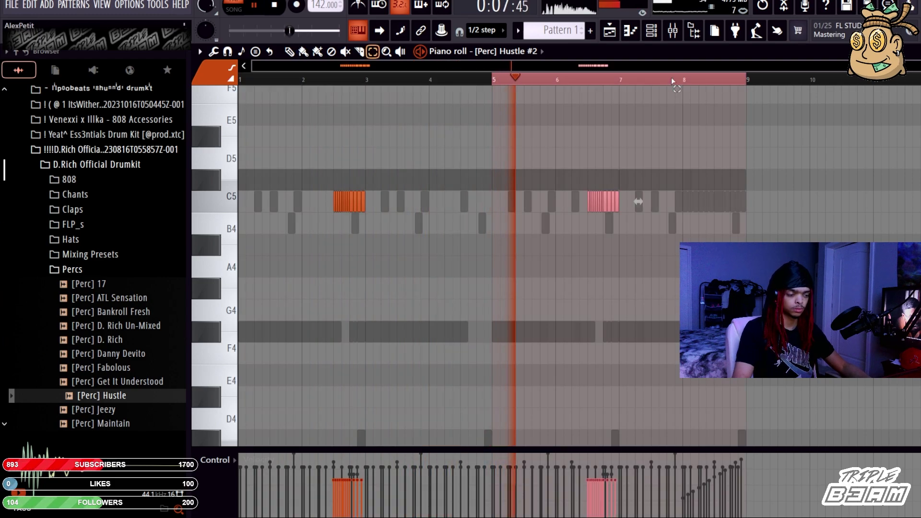
{"action": "key", "text": "ctrl+d"}
{"action": "left_click", "coordinate": [653, 34]}
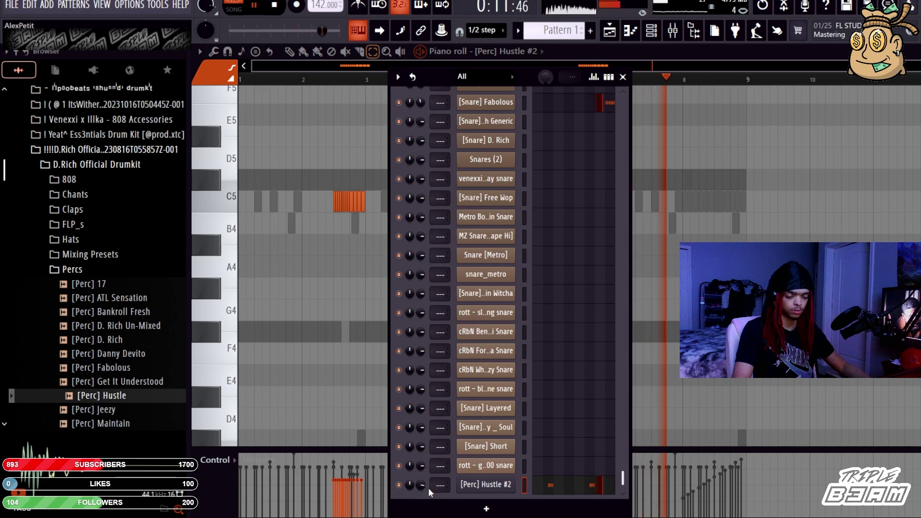
Check the [Shawty Redd Kick] notes, look through the drum channels and open the [Clap] D. Rich #2 piano roll
{"action": "left_click", "coordinate": [343, 387]}
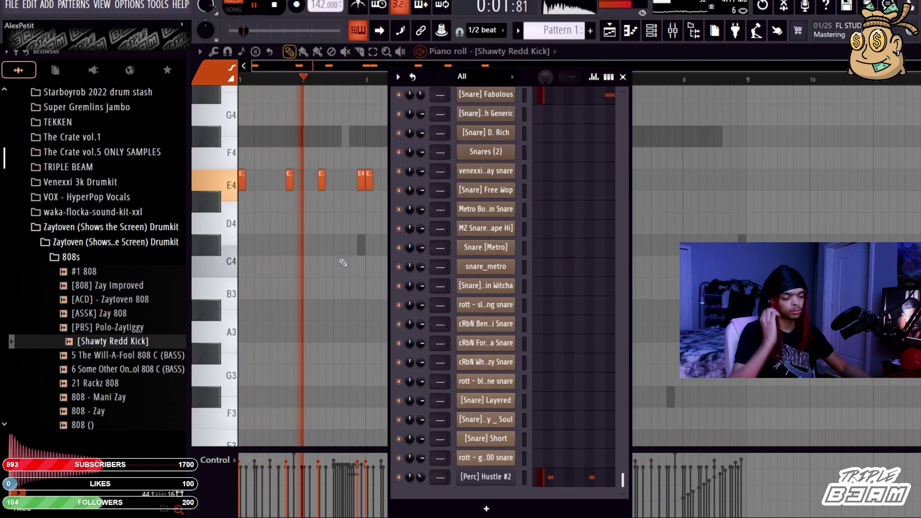
{"action": "key", "text": "F6"}
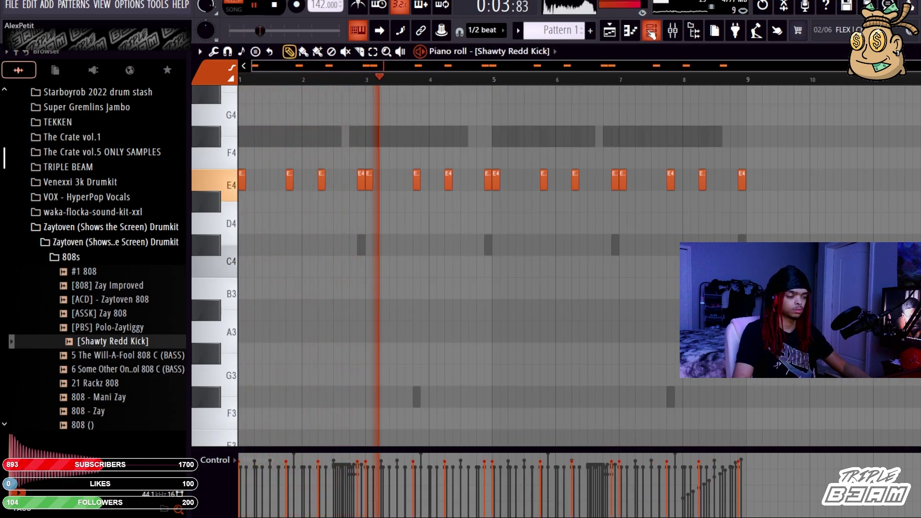
{"action": "left_click", "coordinate": [651, 32]}
{"action": "scroll", "coordinate": [579, 229], "scroll_direction": "down", "scroll_amount": 4}
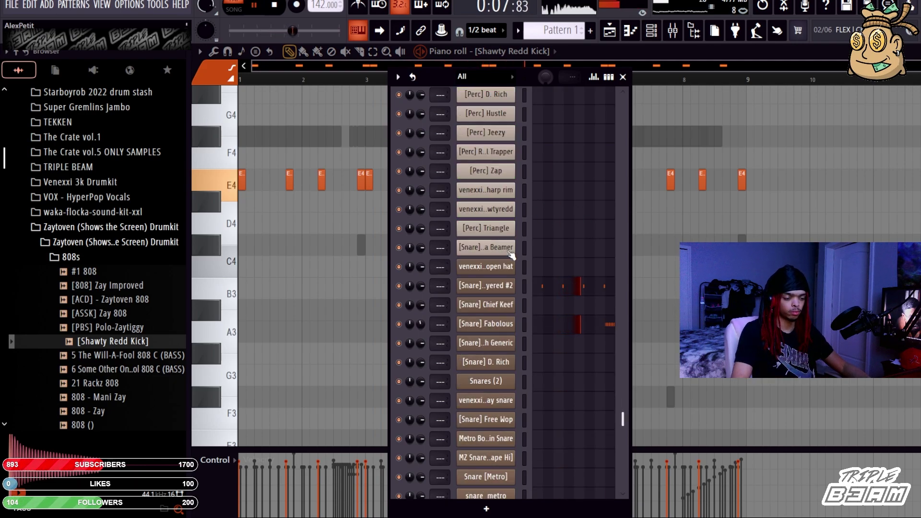
{"action": "scroll", "coordinate": [537, 250], "scroll_direction": "up", "scroll_amount": 8}
{"action": "left_click", "coordinate": [552, 387]}
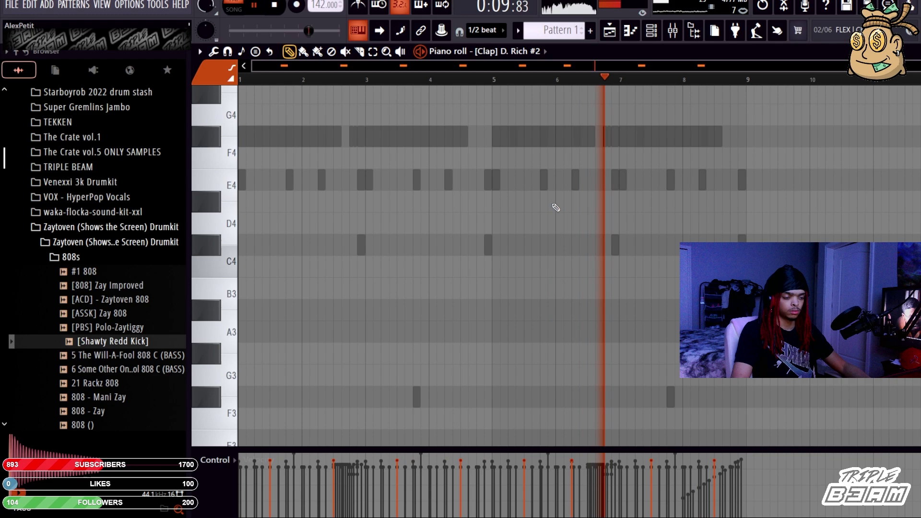
{"action": "scroll", "coordinate": [554, 206], "scroll_direction": "up", "scroll_amount": 4}
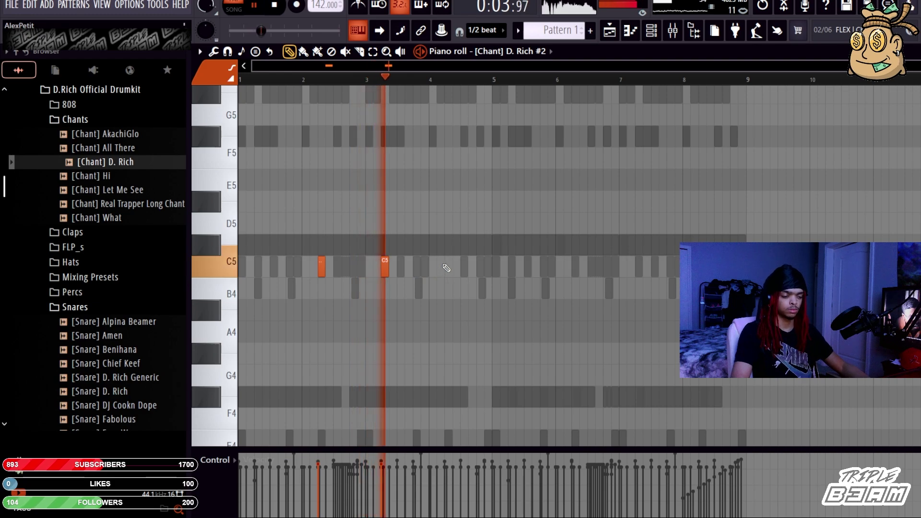
Add a bar 4 C5 note to [Chant] D. Rich #2 and repeat the one-per-bar notes through bar 8
{"action": "left_click", "coordinate": [451, 267]}
{"action": "key", "text": "ctrl+b"}
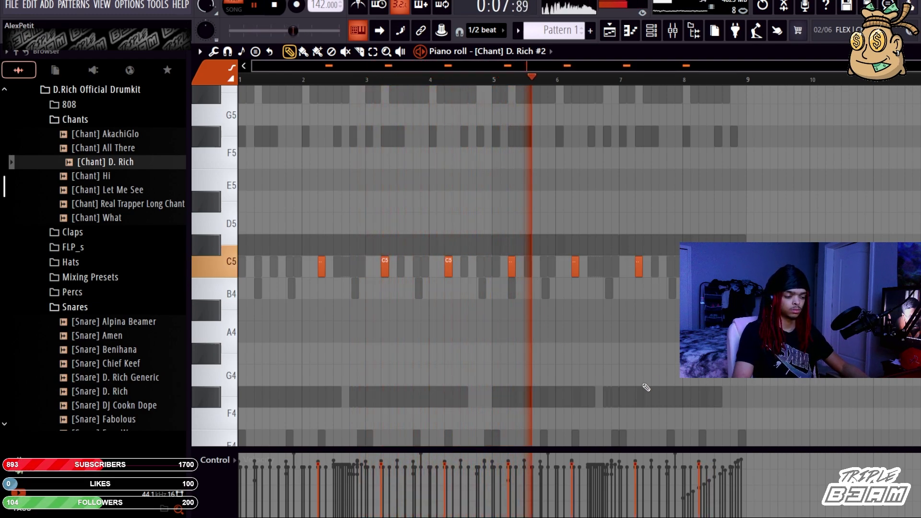
{"action": "left_click", "coordinate": [651, 32]}
{"action": "left_click", "coordinate": [623, 77]}
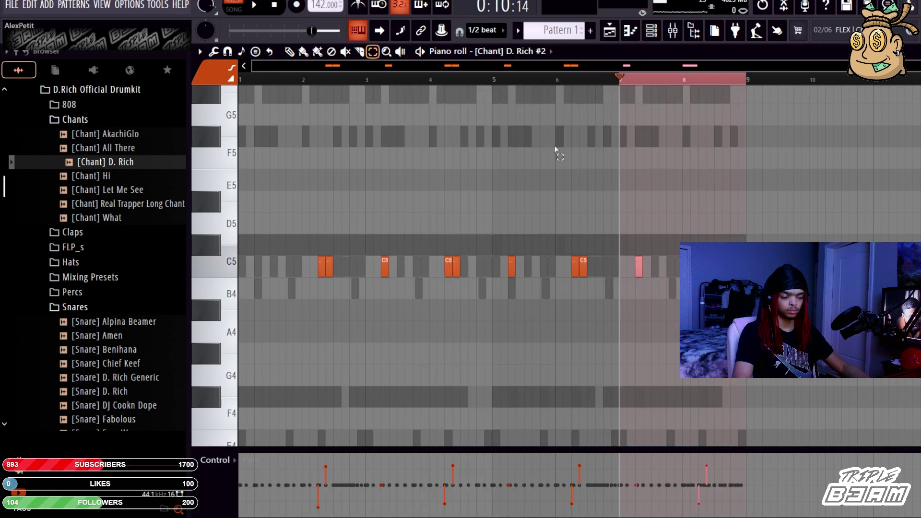
Play back the pattern with the [Chant] D. Rich #2 notes and review the last channels in the rack
{"action": "key", "text": "space"}
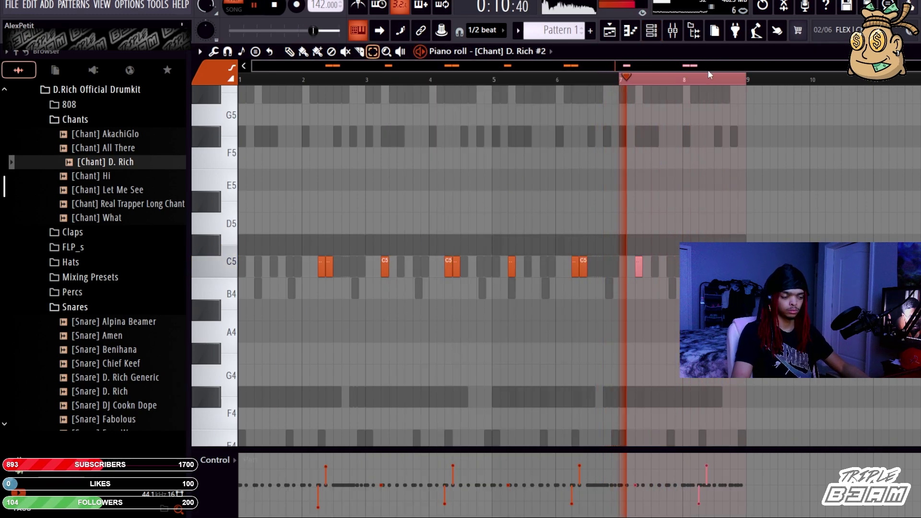
{"action": "left_click", "coordinate": [691, 107]}
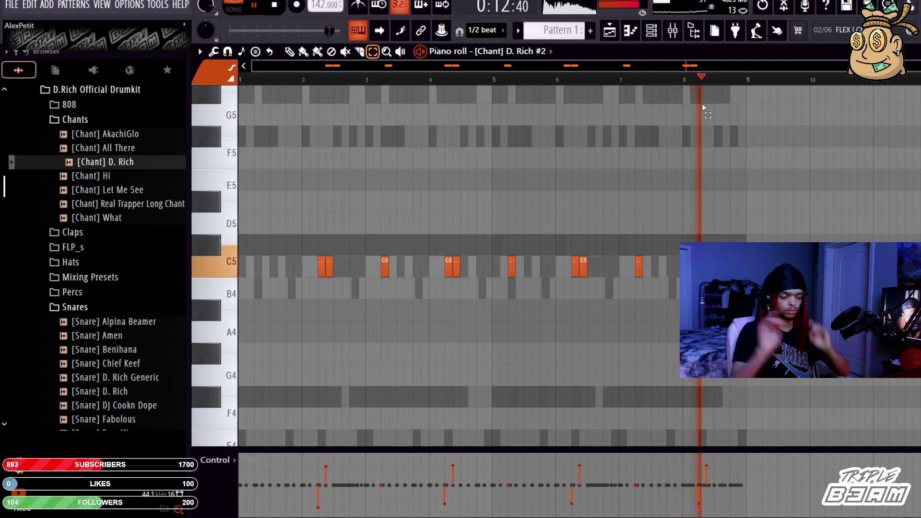
{"action": "left_click", "coordinate": [651, 31]}
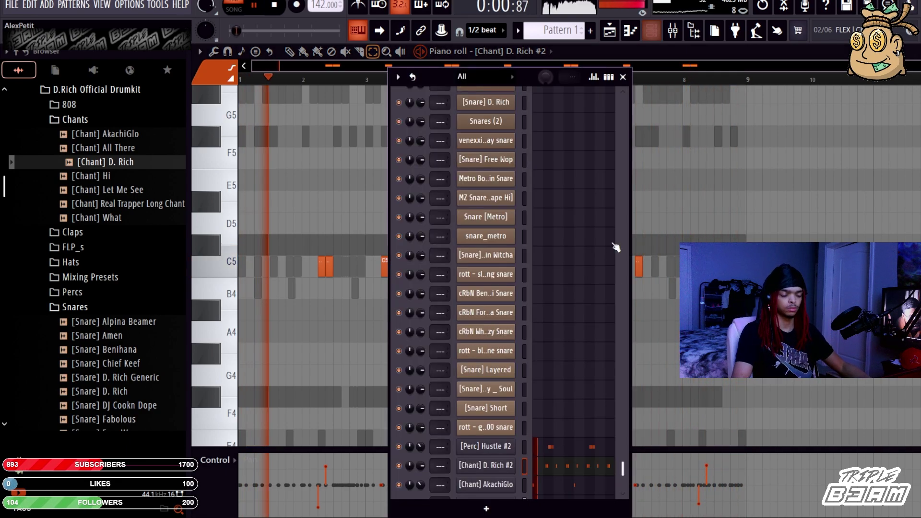
{"action": "scroll", "coordinate": [586, 343], "scroll_direction": "down", "scroll_amount": 2}
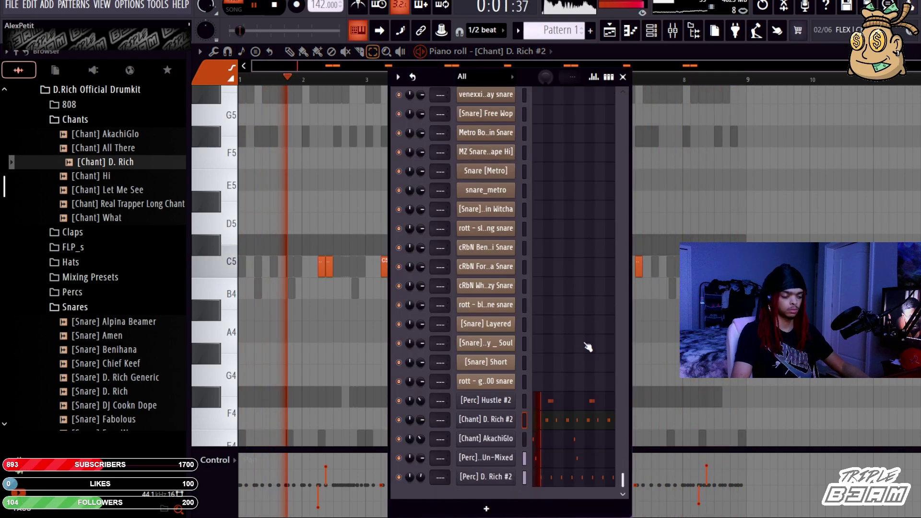
Collapse the Snares folder, add [Chant] All There as a new channel and open its piano roll for drawing
{"action": "left_click", "coordinate": [103, 305]}
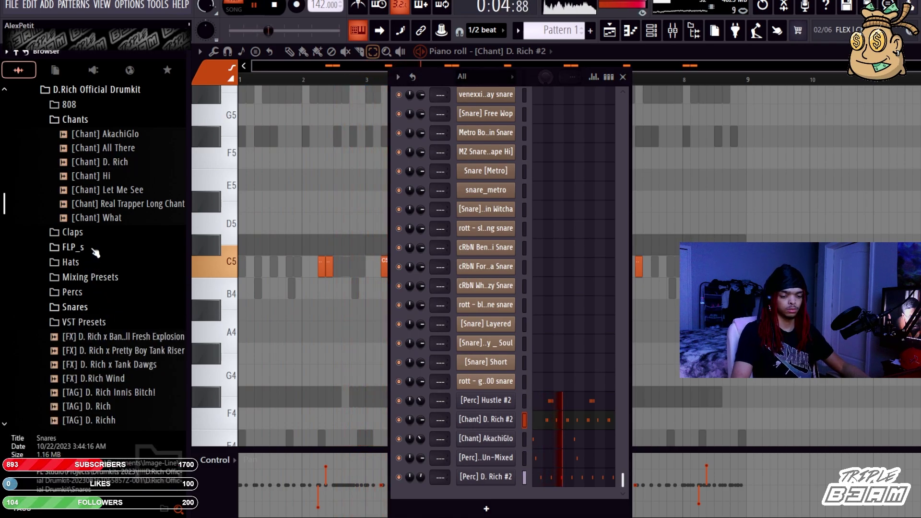
{"action": "left_click", "coordinate": [129, 153]}
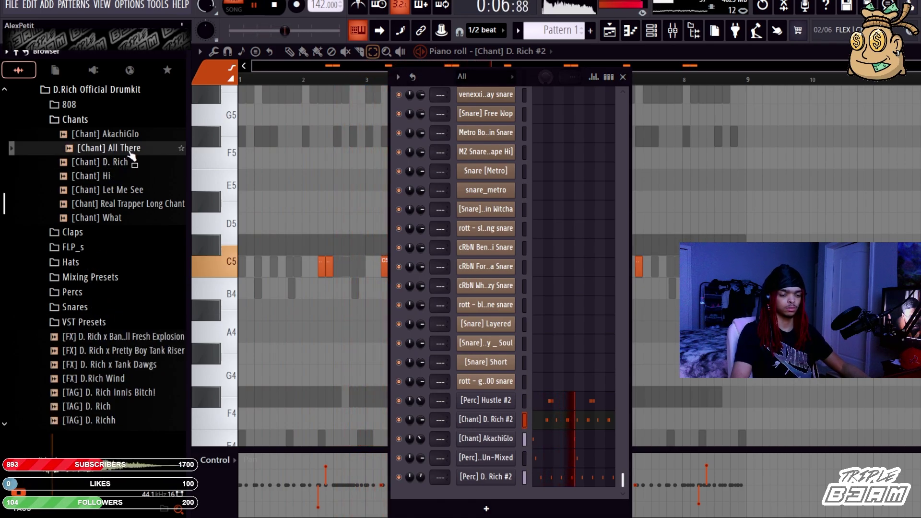
{"action": "left_click_drag", "start_coordinate": [554, 491], "coordinate": [556, 494]}
{"action": "key", "text": "F6"}
{"action": "left_click", "coordinate": [290, 52]}
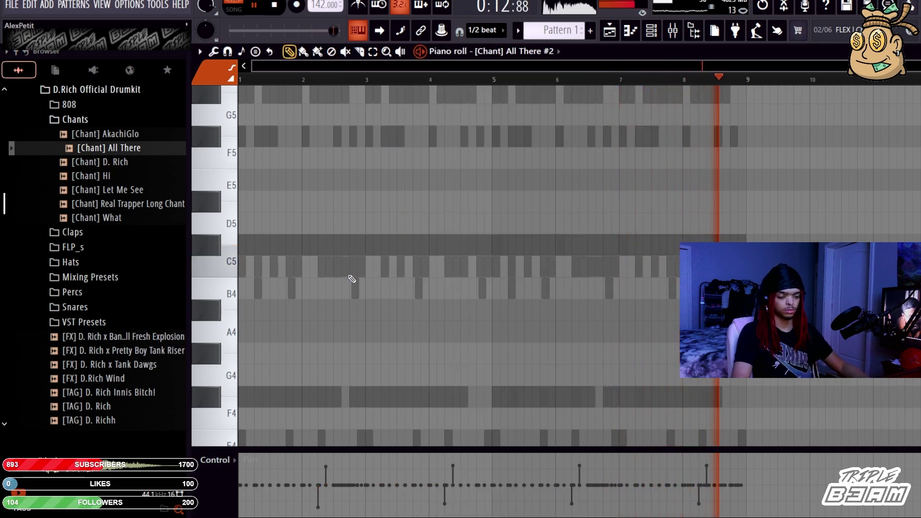
Place five C5 notes half a bar apart in bars 2 to 4 of [Chant] All There #2, lengthening the last to half a bar
{"action": "mouse_move", "coordinate": [382, 267]}
{"action": "left_mouse_down"}
{"action": "mouse_move", "coordinate": [361, 267]}
{"action": "mouse_move", "coordinate": [375, 250]}
{"action": "mouse_move", "coordinate": [342, 250]}
{"action": "mouse_move", "coordinate": [352, 253]}
{"action": "left_mouse_up"}
{"action": "left_click", "coordinate": [384, 267]}
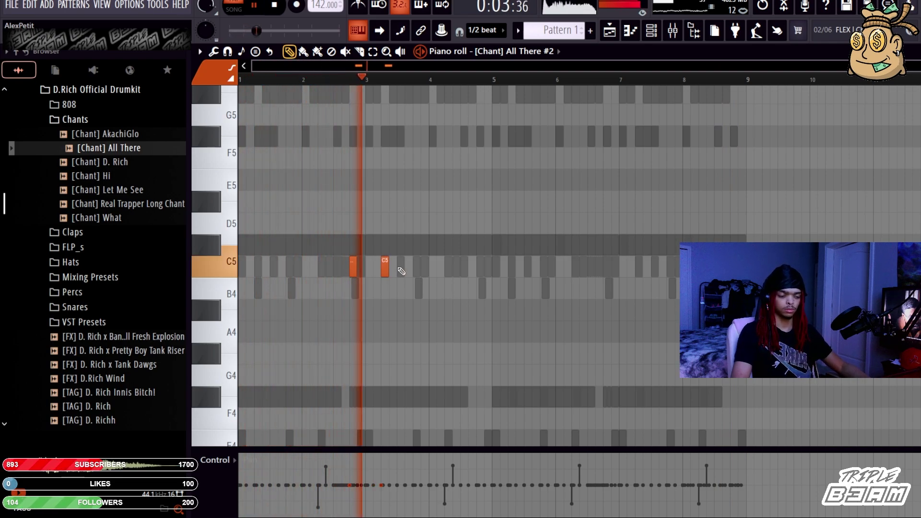
{"action": "left_click", "coordinate": [416, 267]}
{"action": "left_click", "coordinate": [448, 267]}
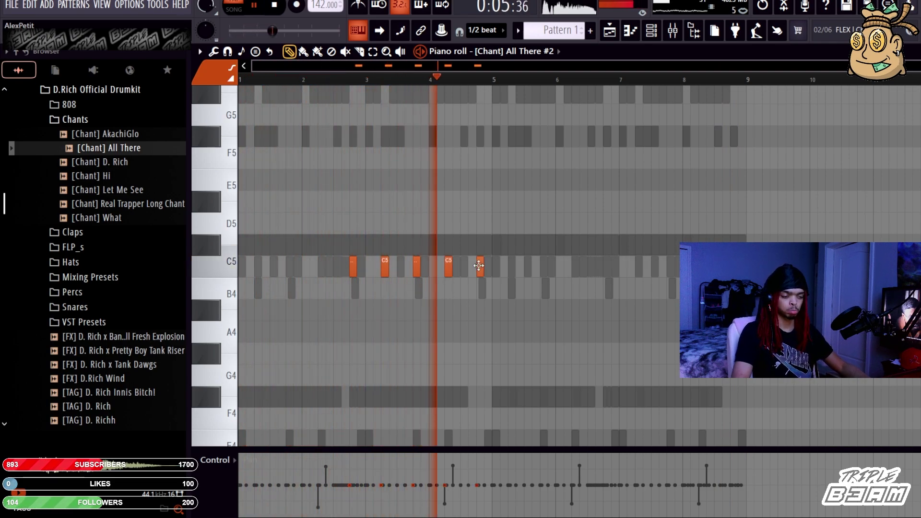
{"action": "left_click_drag", "start_coordinate": [479, 267], "coordinate": [506, 267]}
Repeat the five-note [Chant] All There #2 phrase from bar 5 onward to fill the rest of the pattern
{"action": "key", "text": "ctrl+b"}
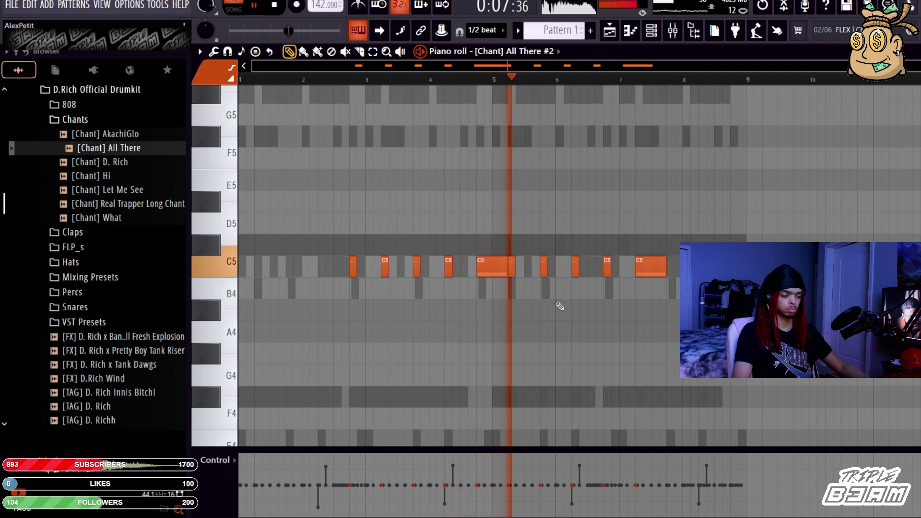
{"action": "key", "text": "e"}
{"action": "mouse_move", "coordinate": [711, 191]}
{"action": "left_mouse_down"}
{"action": "mouse_move", "coordinate": [567, 250]}
{"action": "mouse_move", "coordinate": [510, 298]}
{"action": "left_mouse_up"}
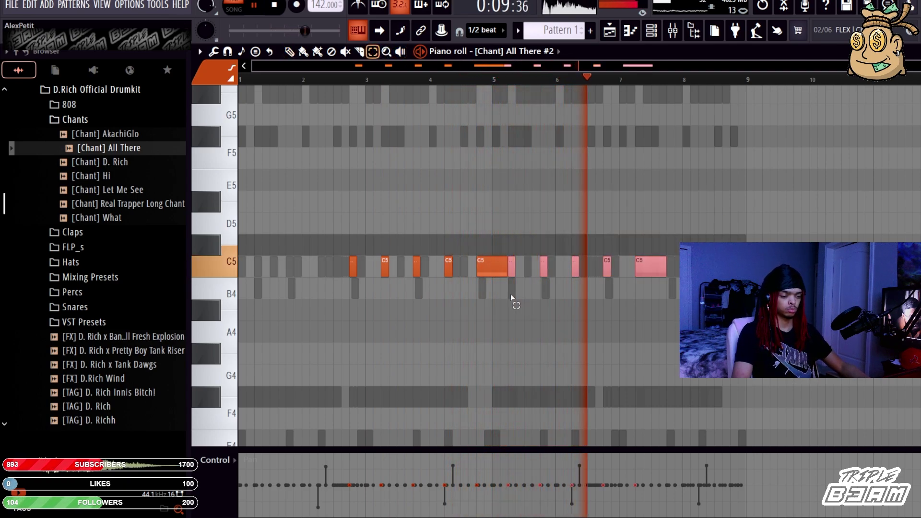
{"action": "key", "text": "ctrl+b"}
{"action": "left_click_drag", "start_coordinate": [865, 235], "coordinate": [756, 269]}
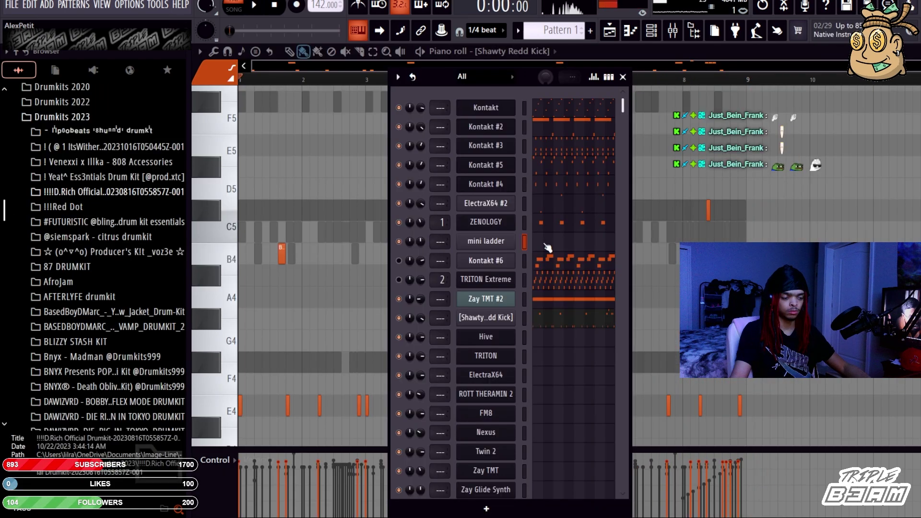
Open the mini ladder channel's piano roll, try out notes on its synth and play back the pattern
{"action": "left_click", "coordinate": [546, 246]}
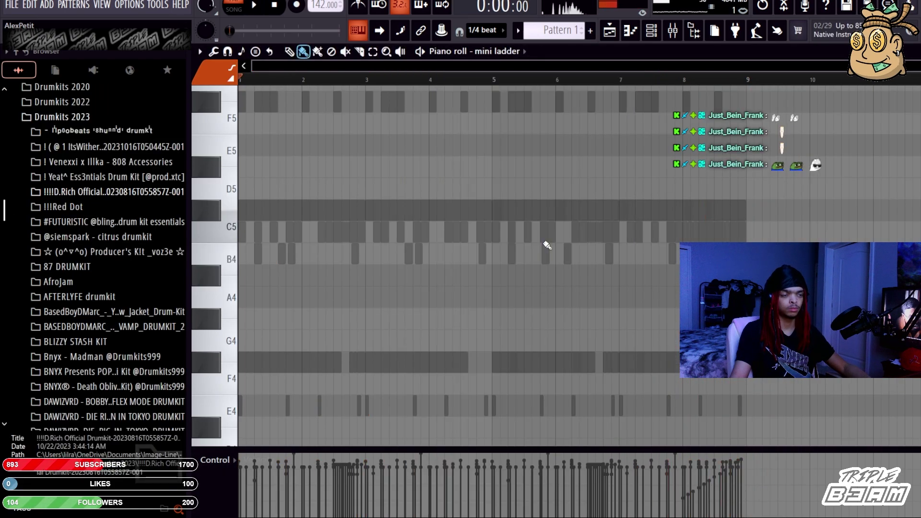
{"action": "key", "text": "e"}
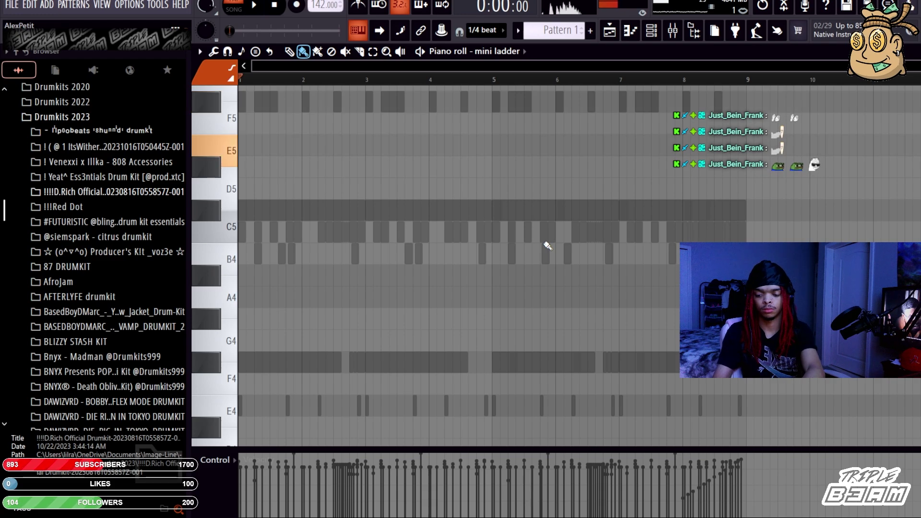
{"action": "key", "text": "2"}
{"action": "key", "text": "m"}
{"action": "key", "text": "2"}
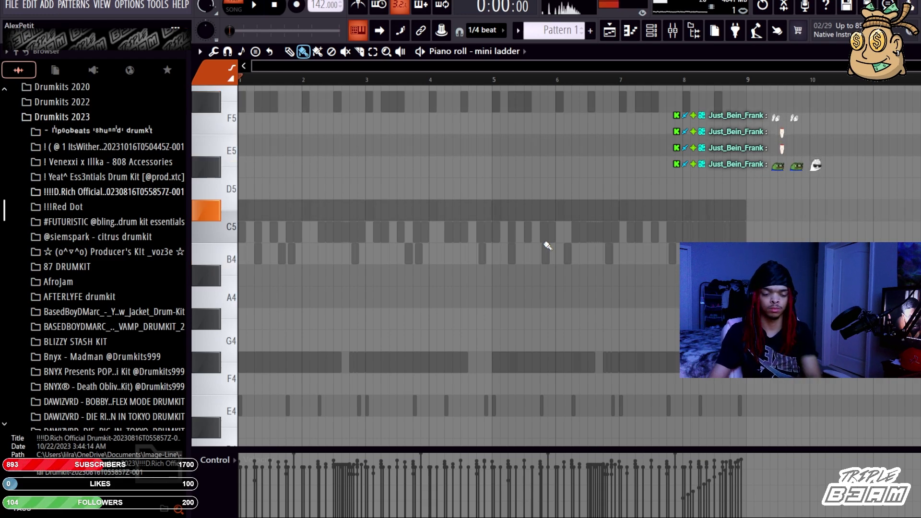
{"action": "key", "text": "space"}
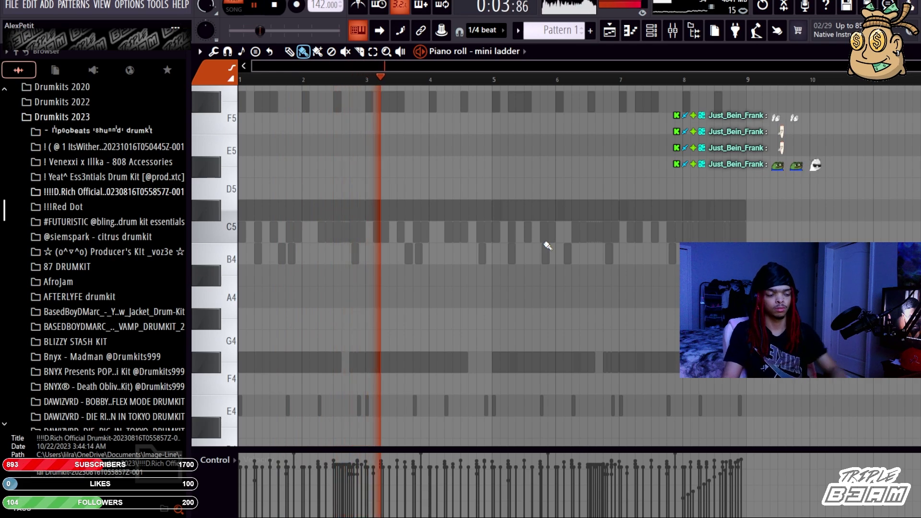
{"action": "key", "text": "F6"}
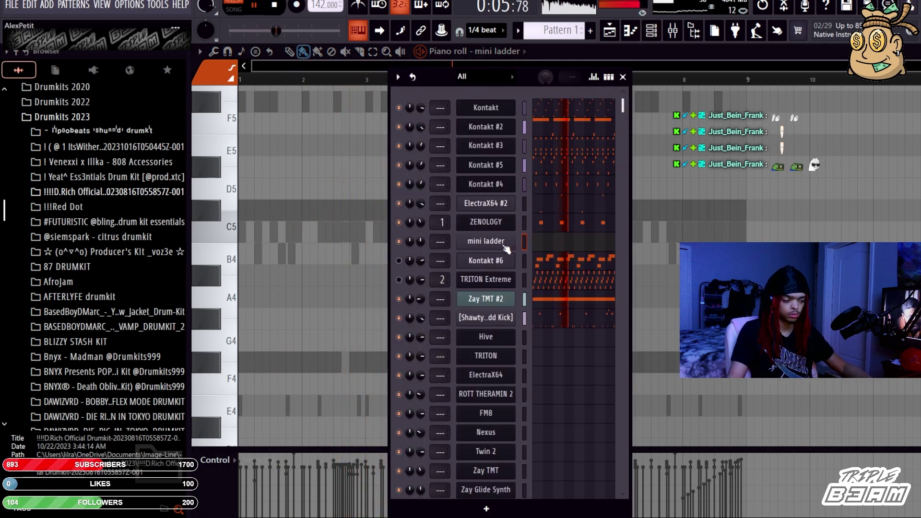
Lower the mini ladder channel's volume and start recording its melody over the pattern
{"action": "left_click", "coordinate": [486, 241]}
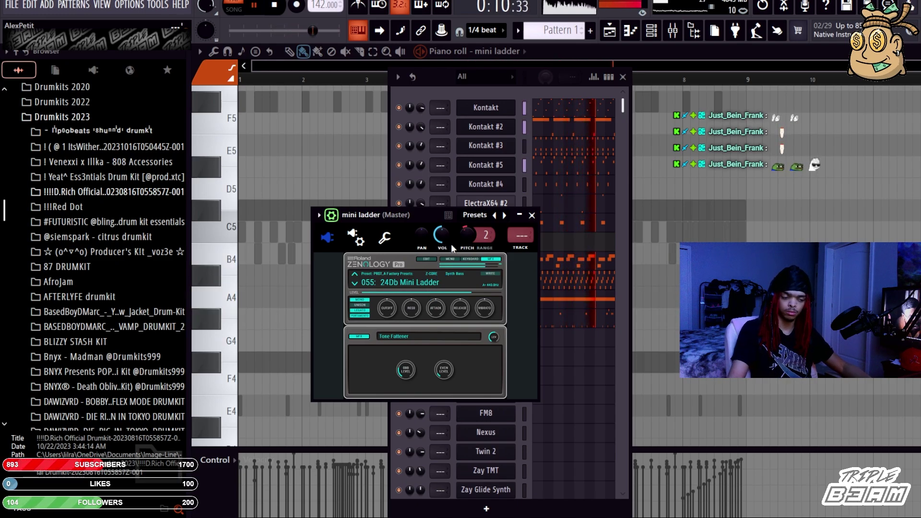
{"action": "scroll", "coordinate": [445, 242], "scroll_direction": "down", "scroll_amount": 3}
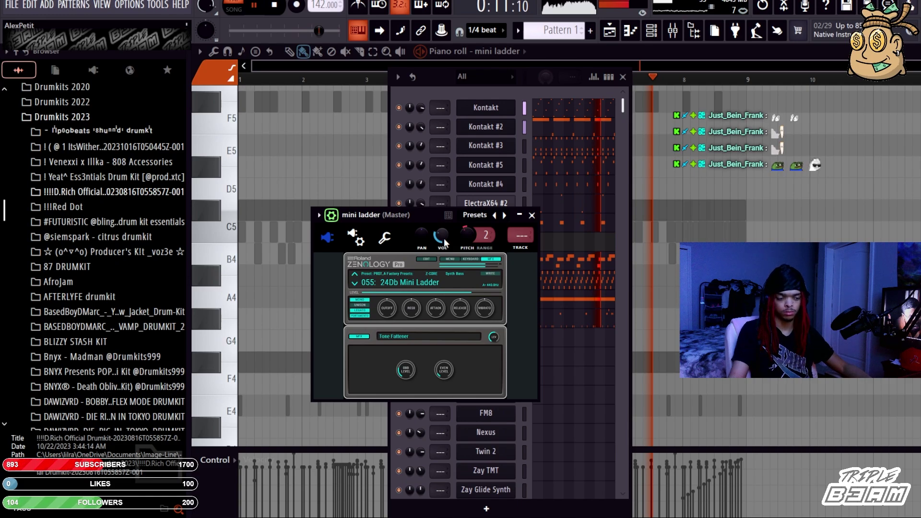
{"action": "left_click", "coordinate": [531, 216]}
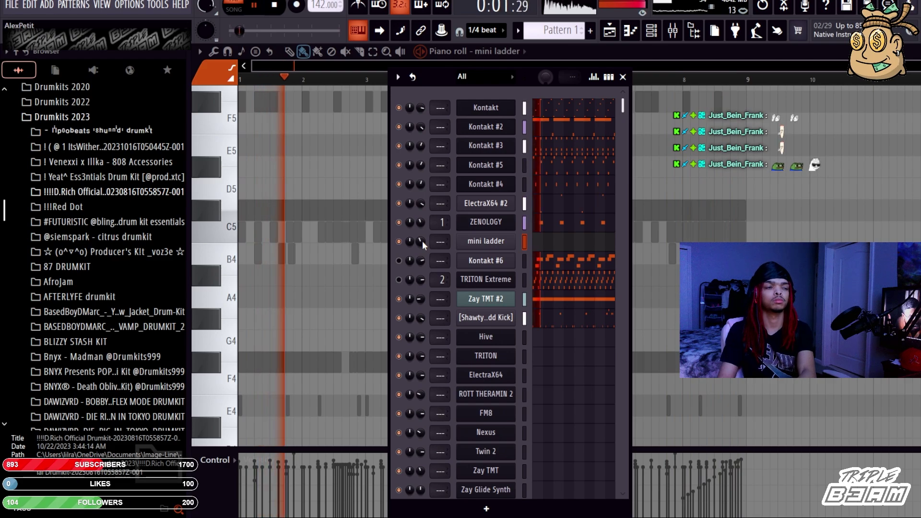
{"action": "key", "text": "space"}
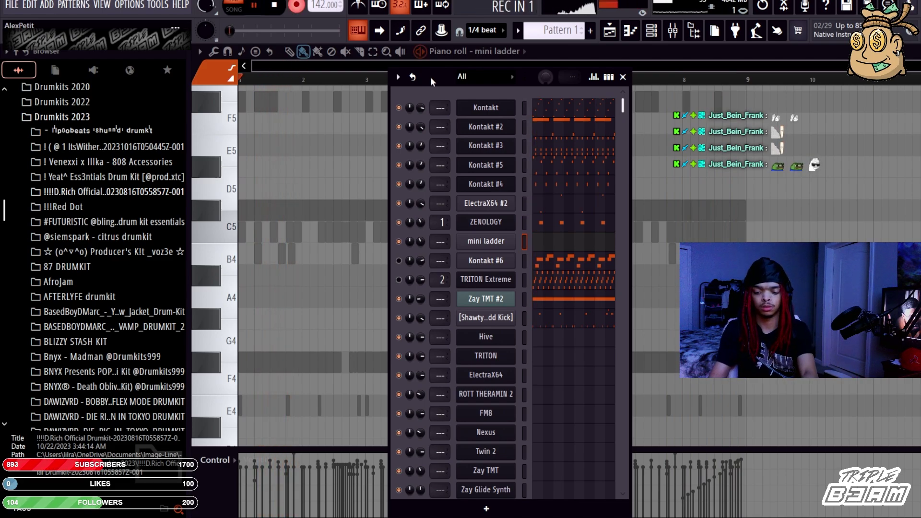
Play back the song arrangement and review the clip layout across all tracks of the playlist
{"action": "key", "text": "space"}
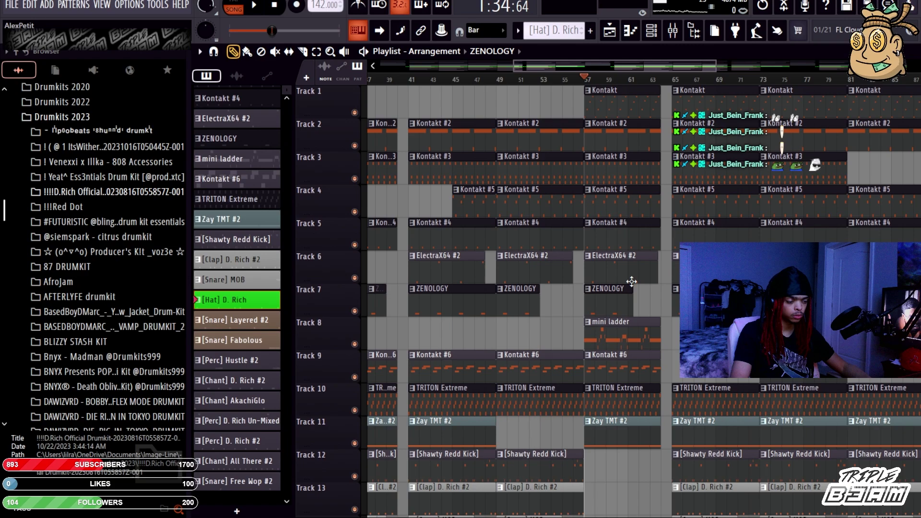
{"action": "key", "text": "space"}
{"action": "scroll", "coordinate": [636, 64], "scroll_direction": "up", "scroll_amount": 4}
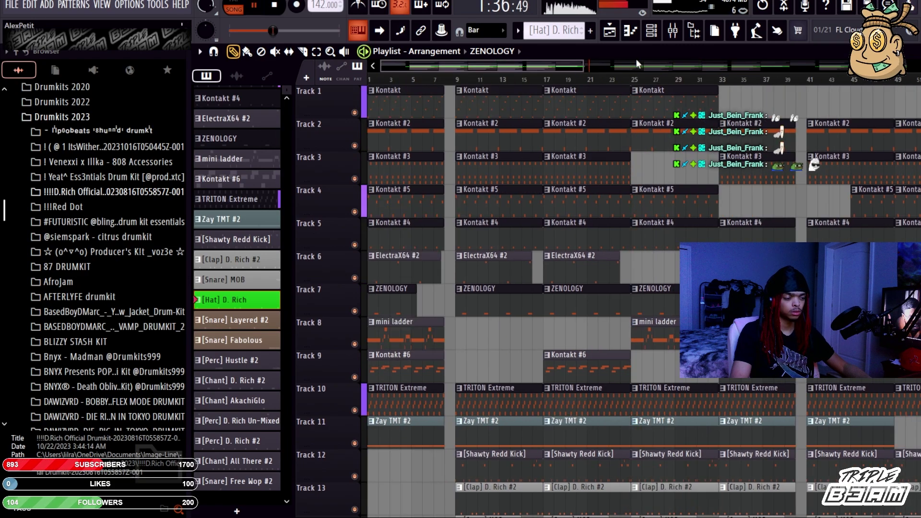
{"action": "left_click_drag", "start_coordinate": [584, 65], "coordinate": [770, 88]}
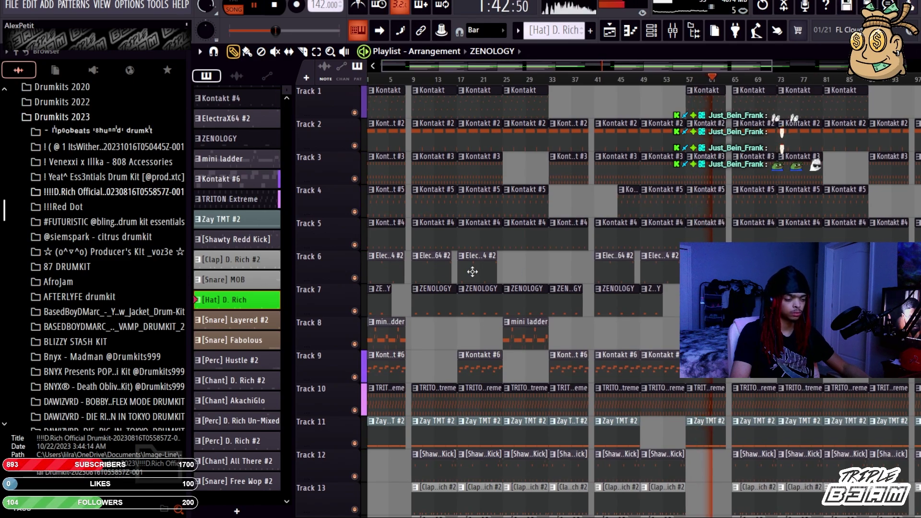
{"action": "left_click", "coordinate": [330, 51]}
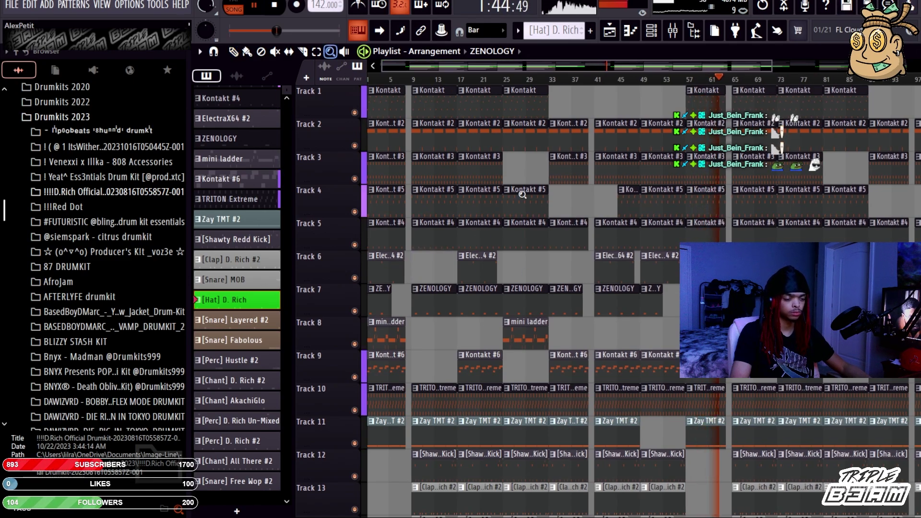
{"action": "right_click", "coordinate": [527, 200]}
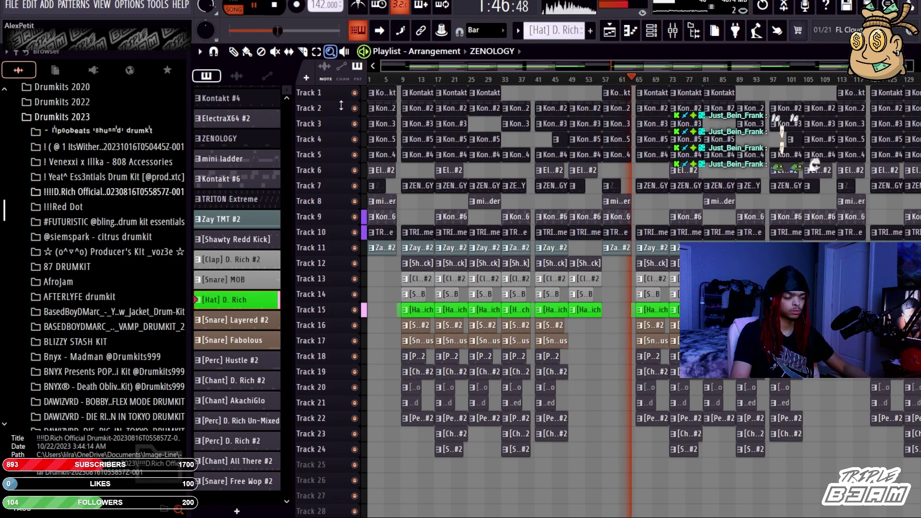
{"action": "key", "text": "p"}
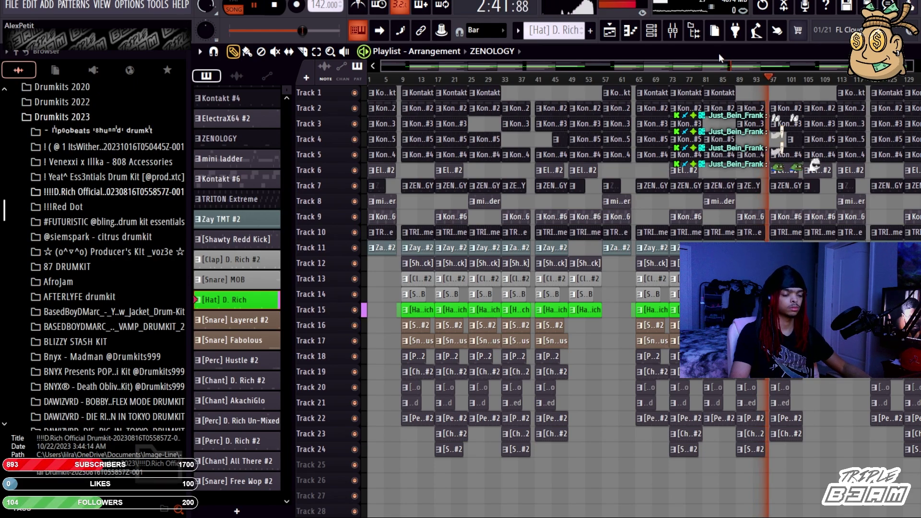
{"action": "key", "text": "space"}
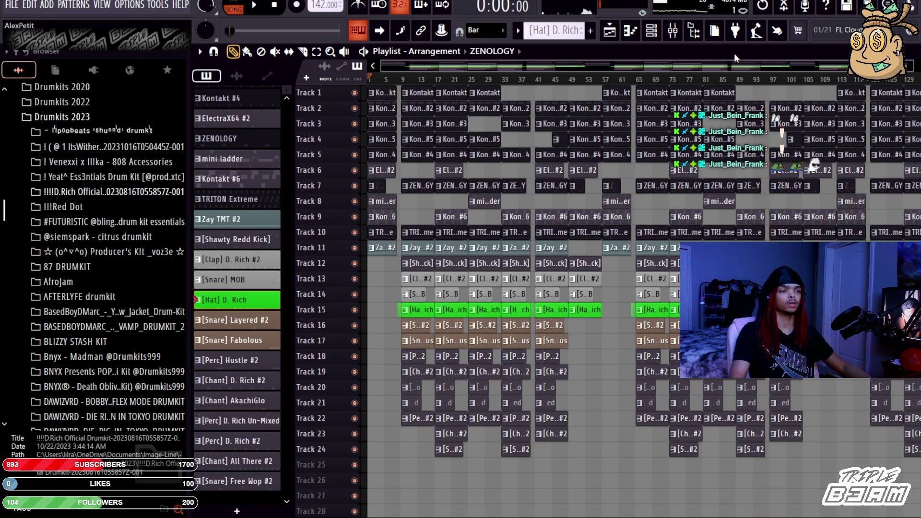